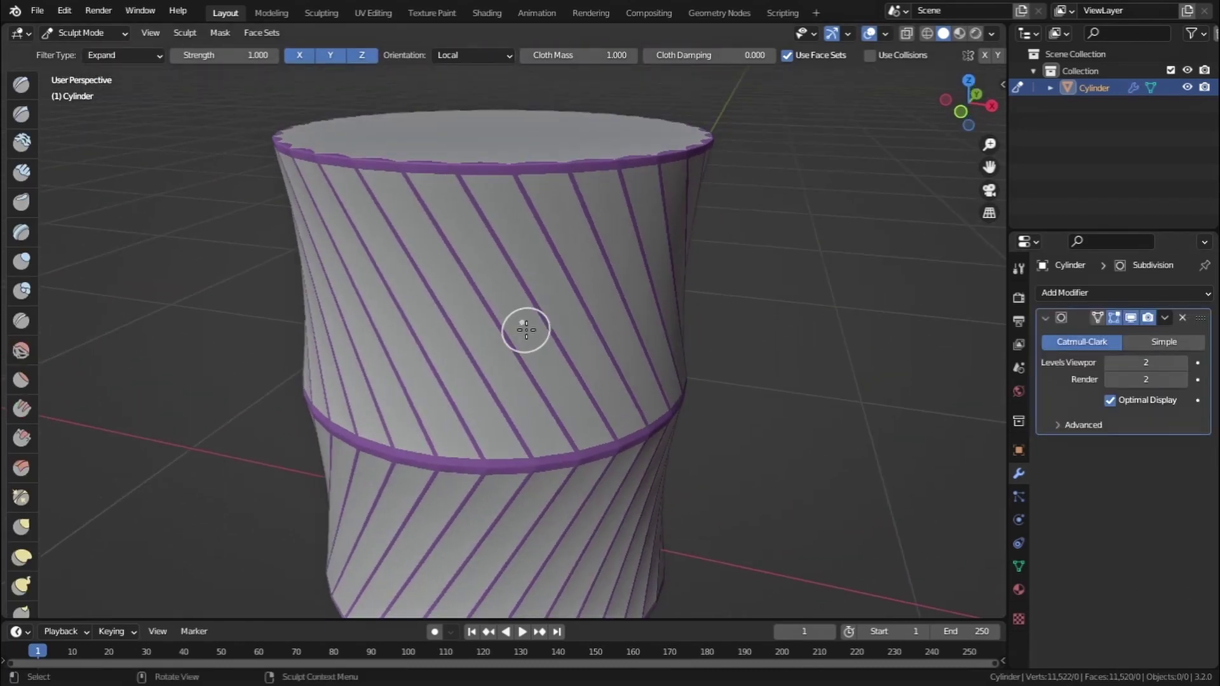
- Switch the finished cylinder's cloth filter type to Inflate
click(123, 55)
click(122, 90)
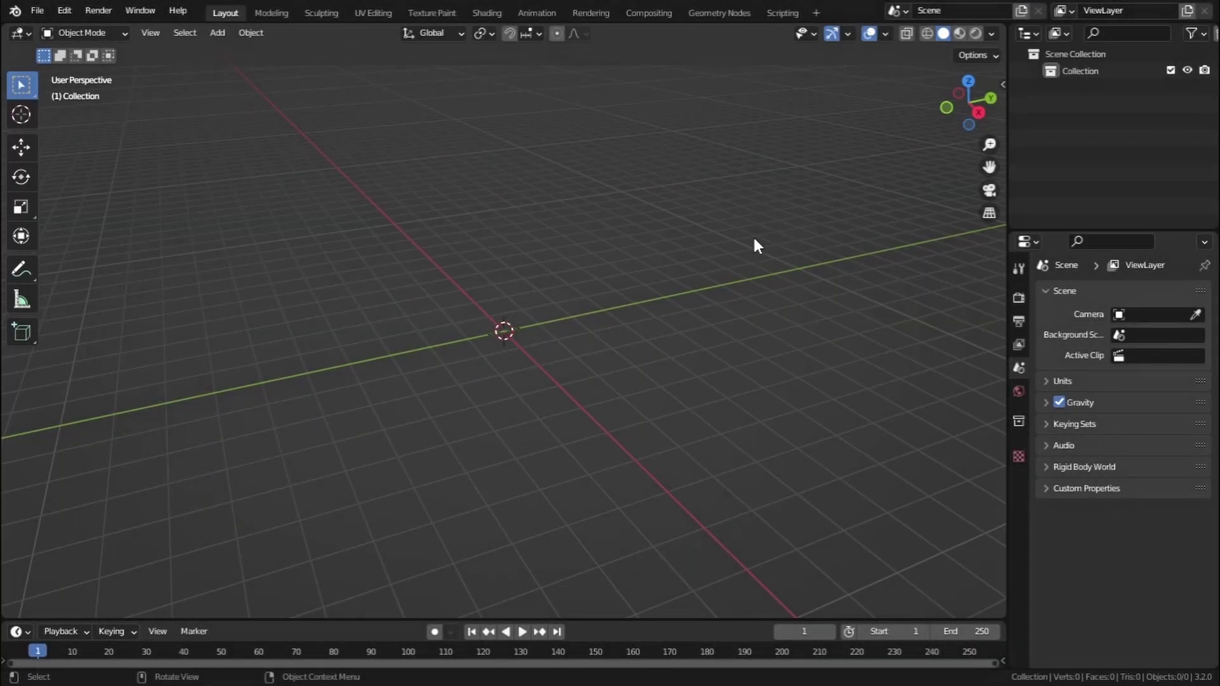
- Add a plane at the origin, scale it to 3.361, and apply the scale
click(216, 33)
mouse_move(230, 53)
click(341, 52)
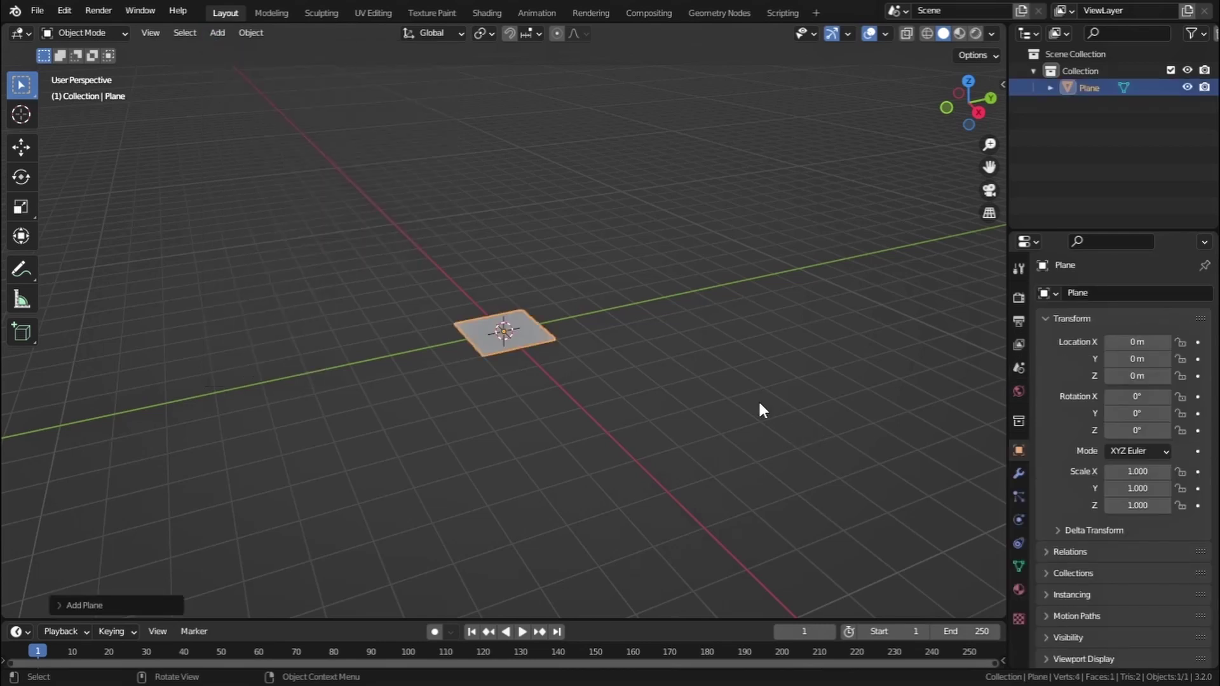
key(s)
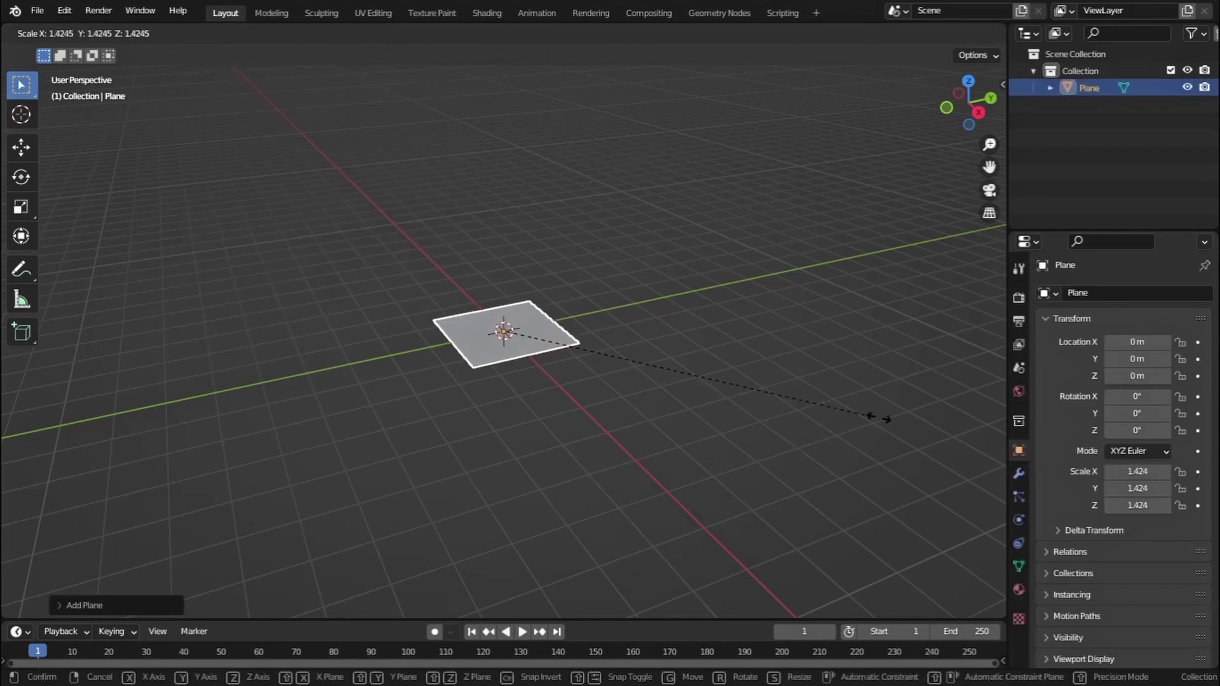
click(383, 448)
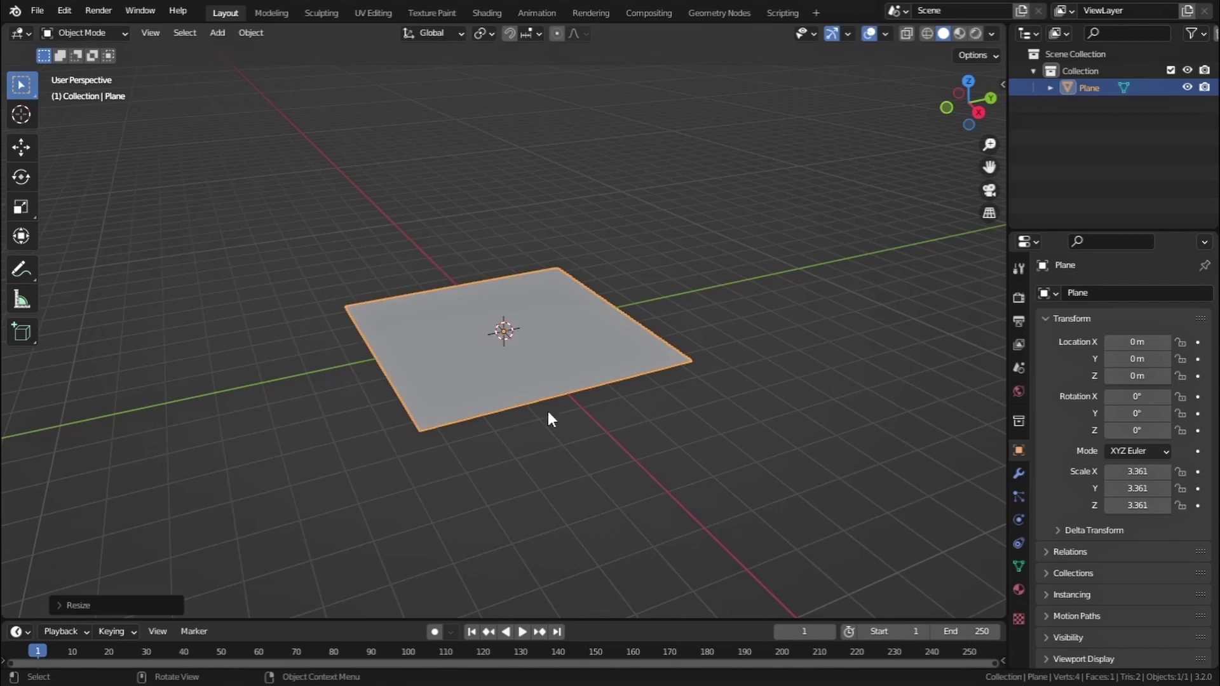
key(ctrl+a)
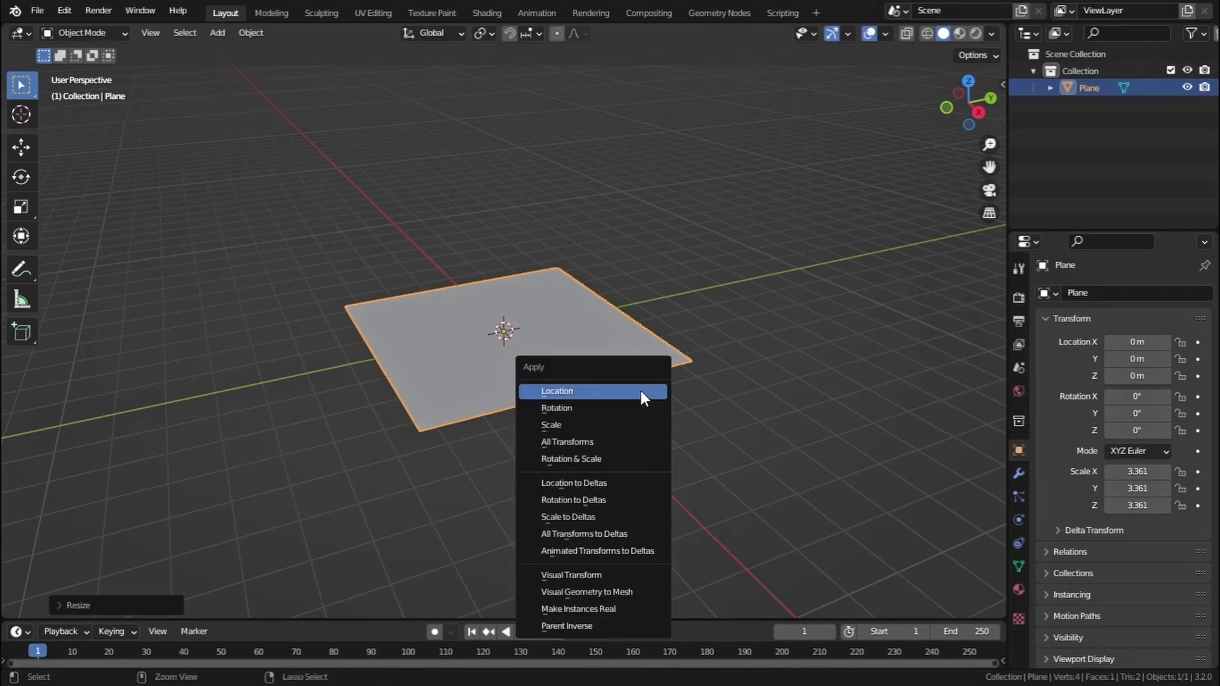
click(595, 425)
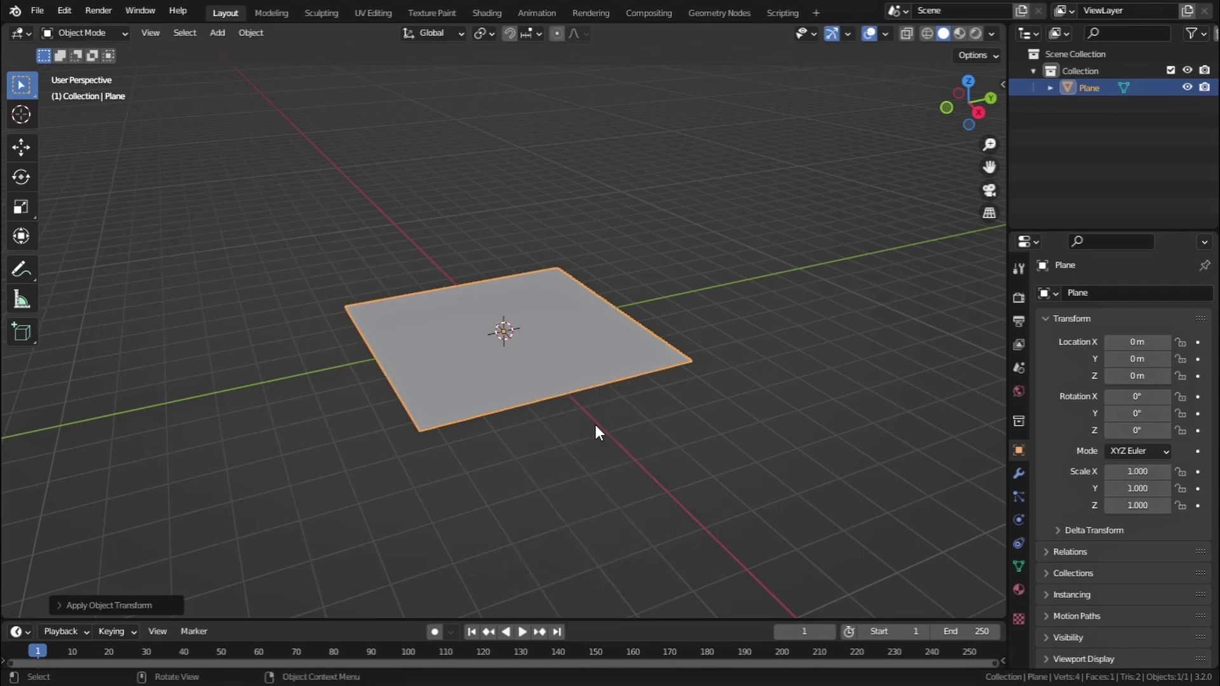
- Put the plane into Edit Mode
middle_drag(473, 343, 502, 362)
scroll(498, 362, up, 5)
click(89, 37)
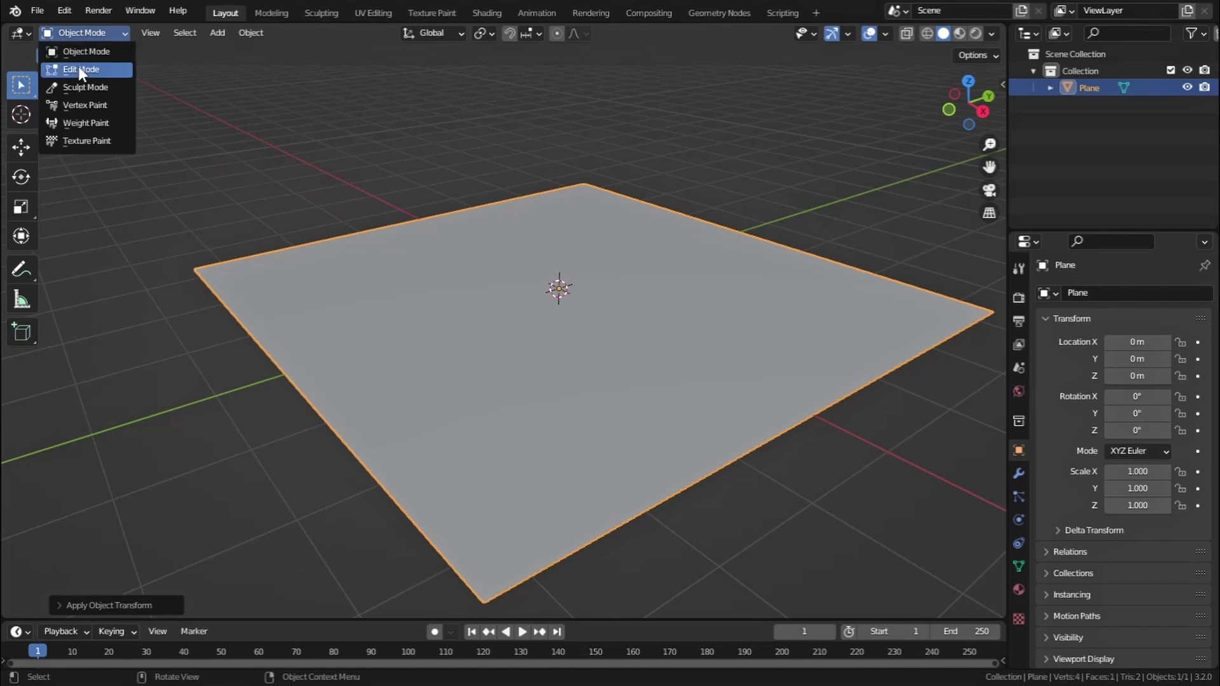
click(78, 66)
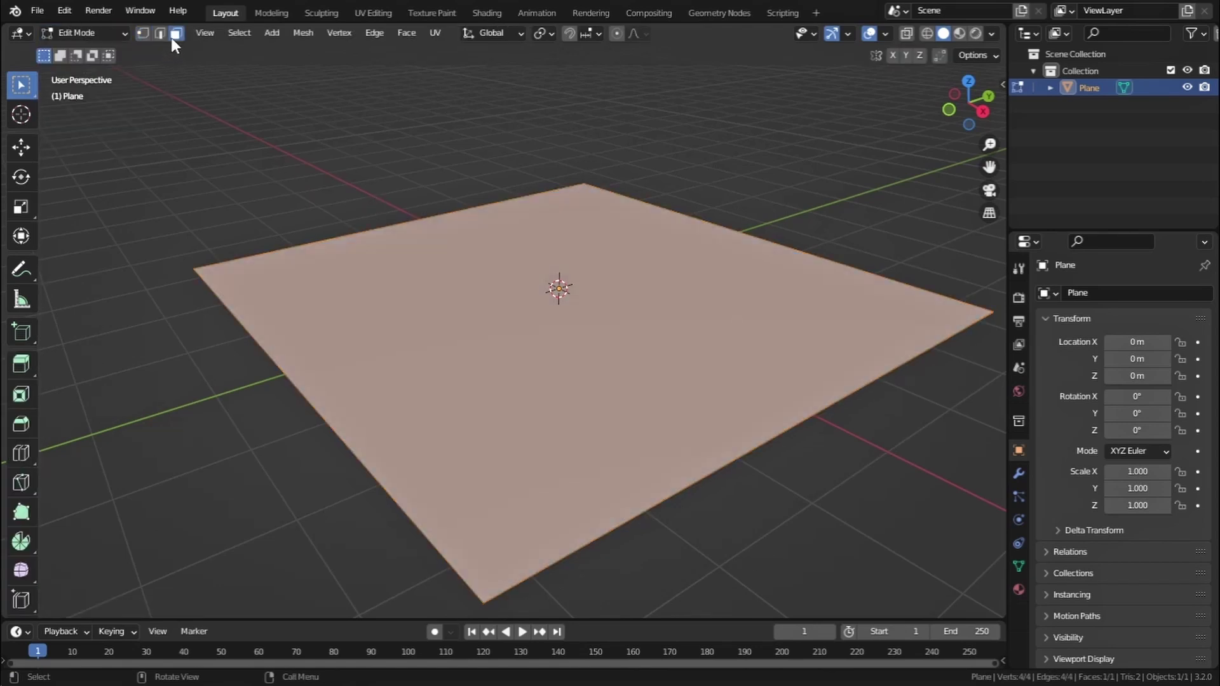
- Subdivide the plane with 25 cuts into a 676-face grid and return to Object Mode
right_click(523, 291)
click(524, 291)
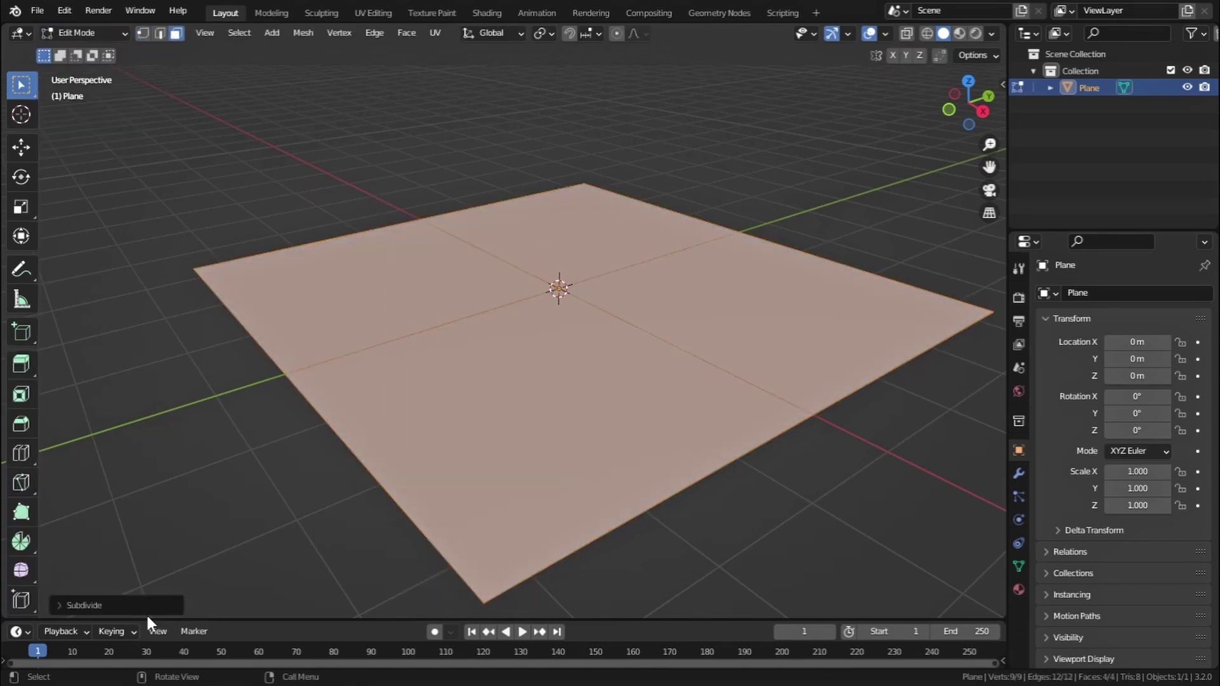
click(60, 604)
click(207, 493)
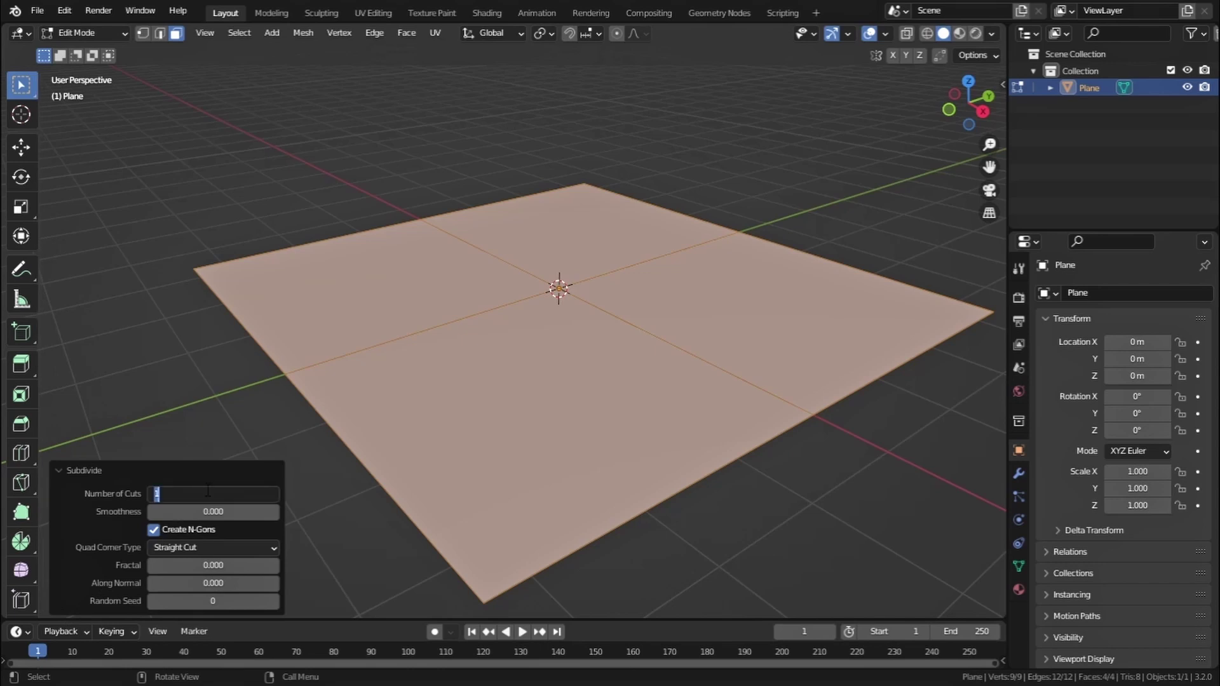
text(25)
key(Return)
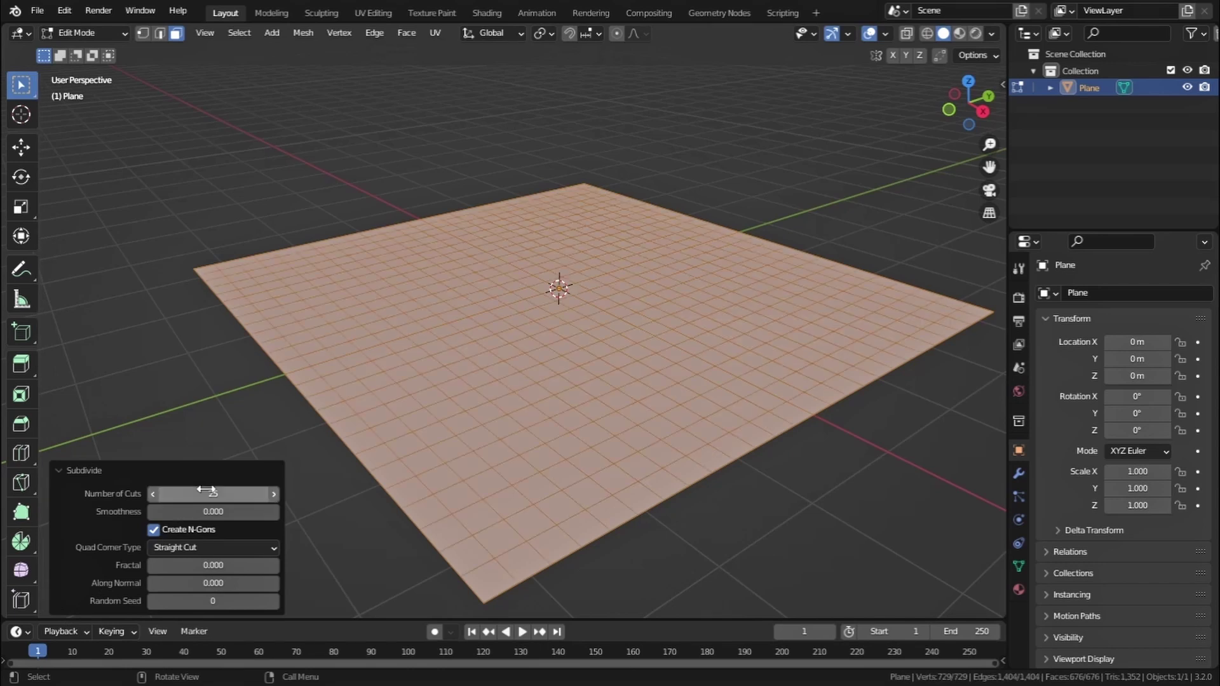
click(82, 35)
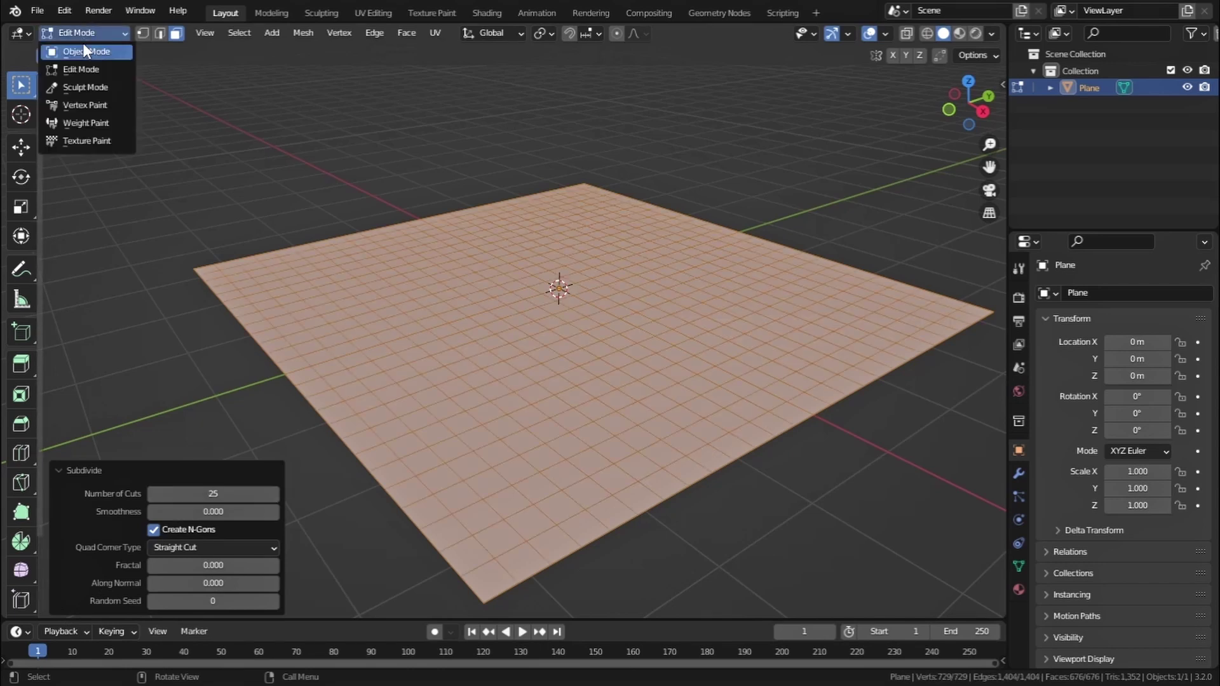
click(83, 45)
click(1020, 472)
- Add a Catmull-Clark Subdivision Surface modifier at viewport level 2, then re-enter Edit Mode
click(1087, 292)
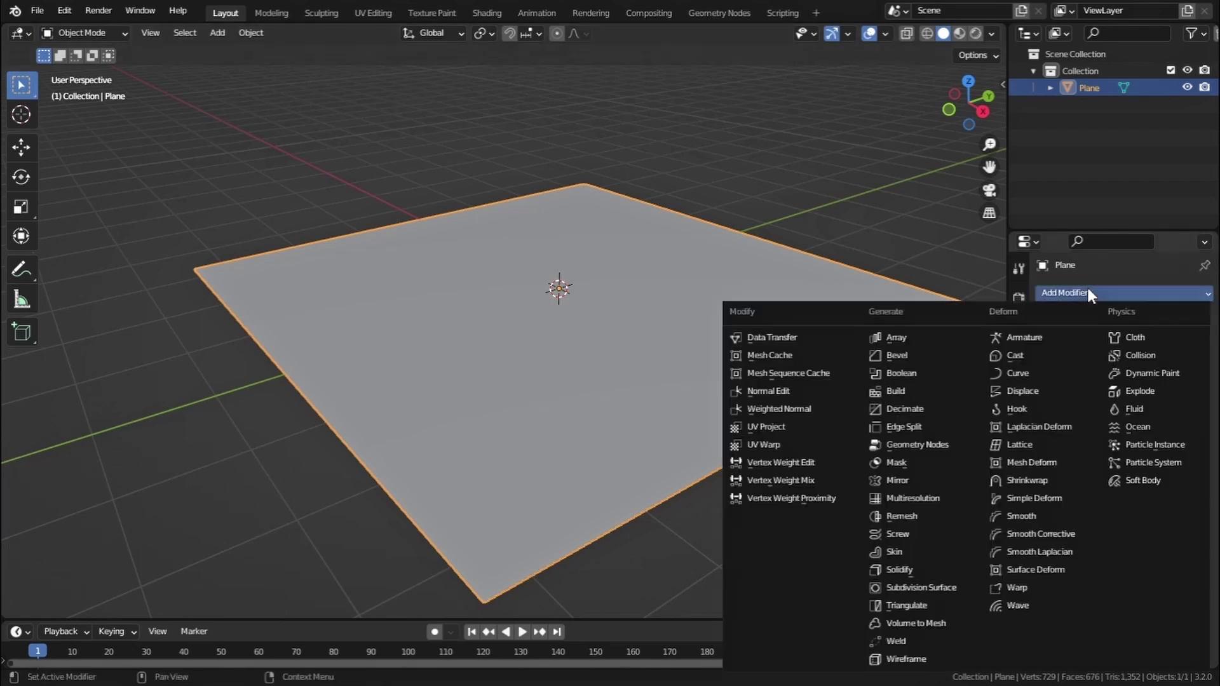
click(925, 588)
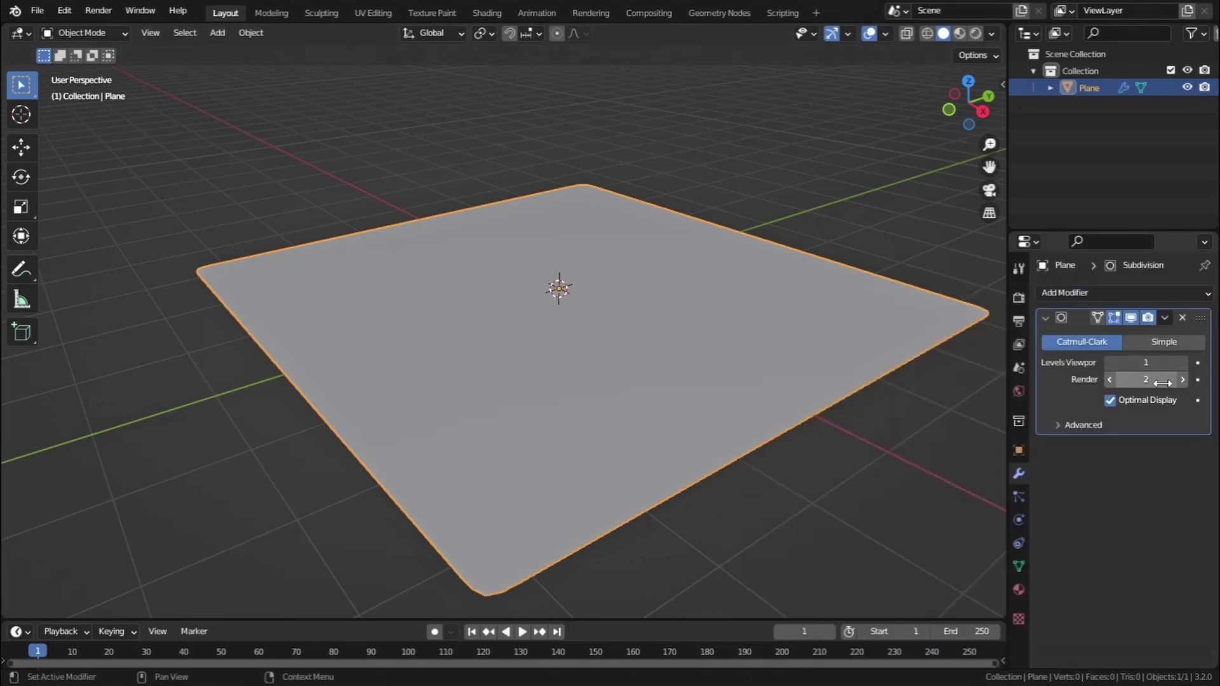
click(1180, 367)
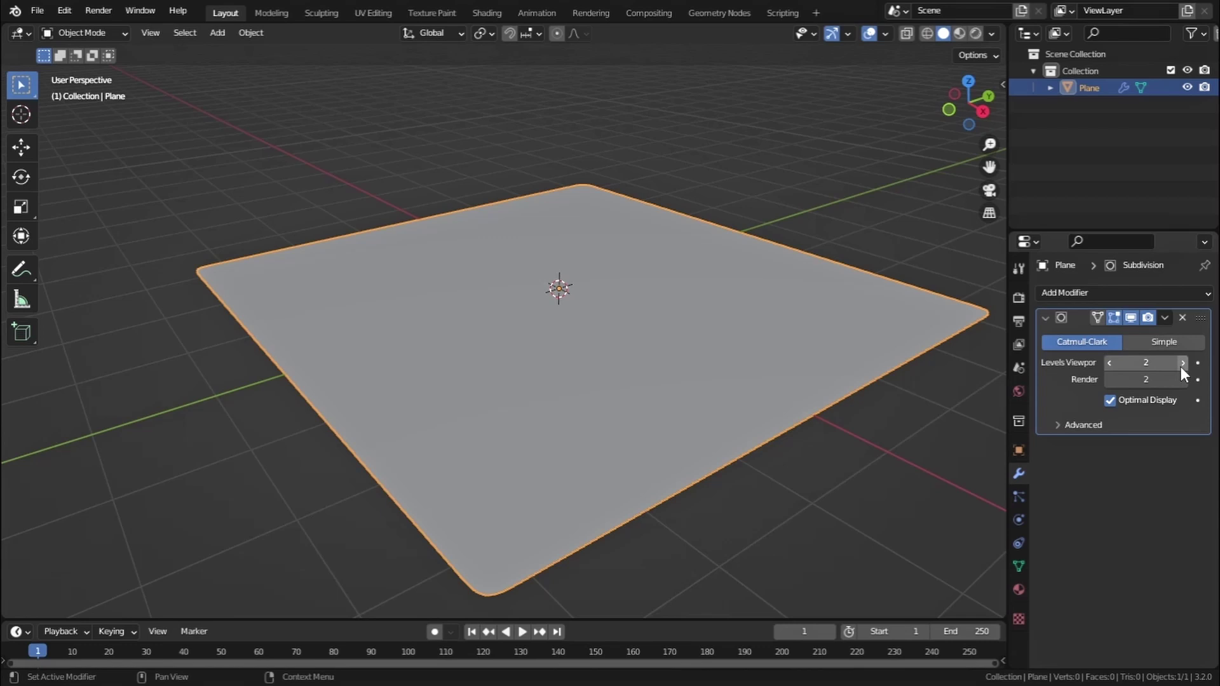
click(91, 33)
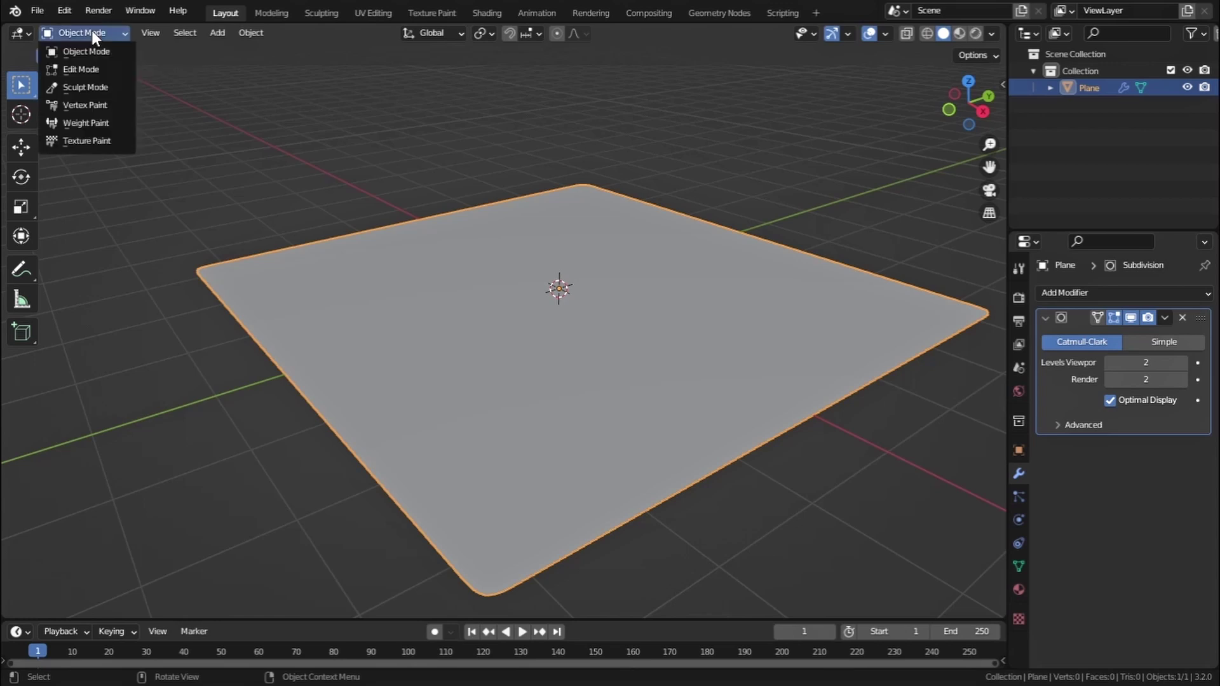
click(92, 68)
- Bevel the plane's central edge loop into a 0.0473 m strip with 2 segments
key(alt+a)
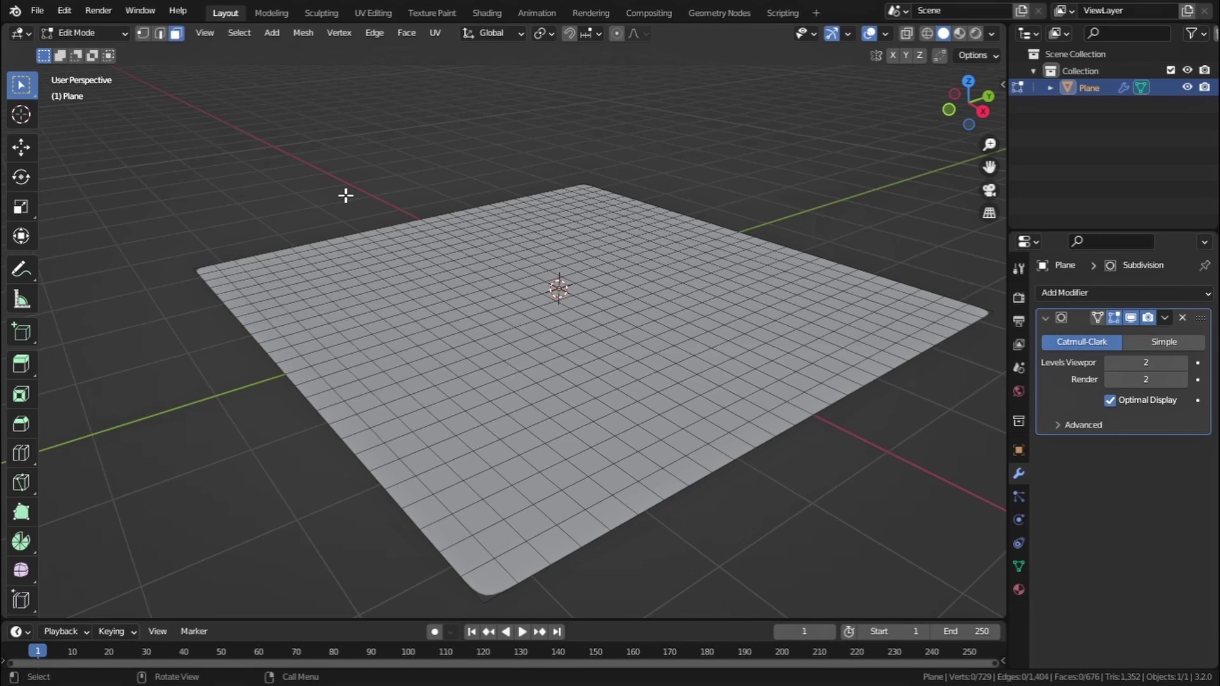
middle_drag(345, 196, 203, 37)
click(160, 33)
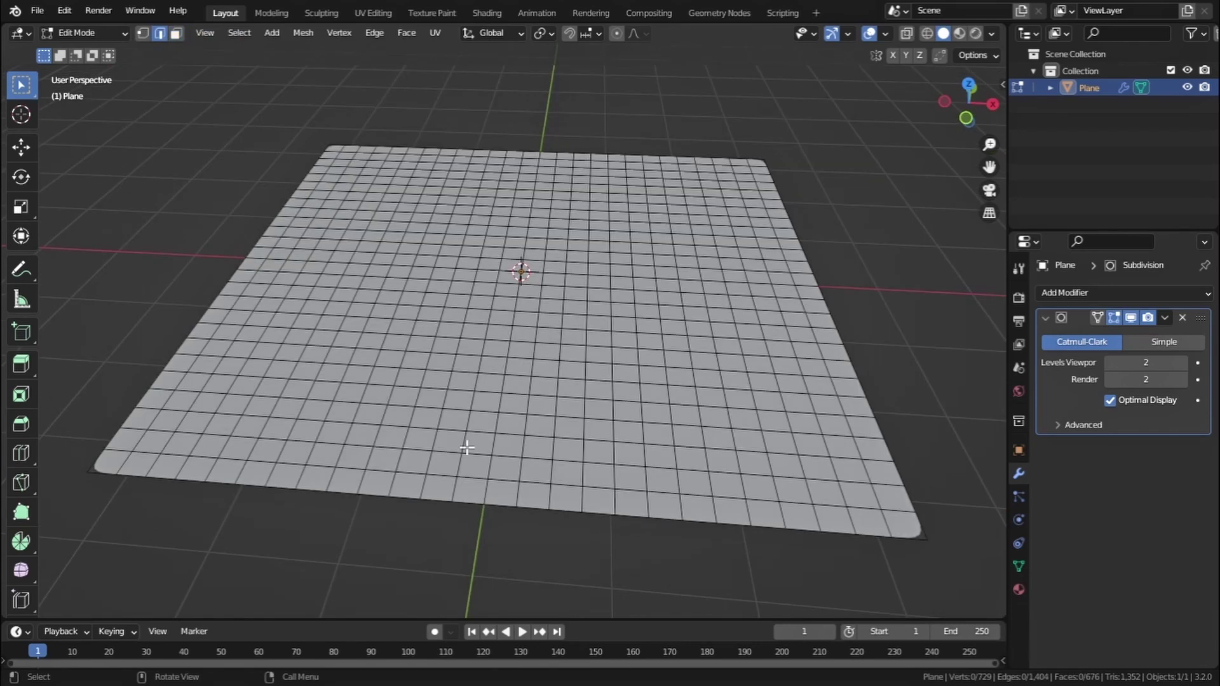
alt+click(486, 489)
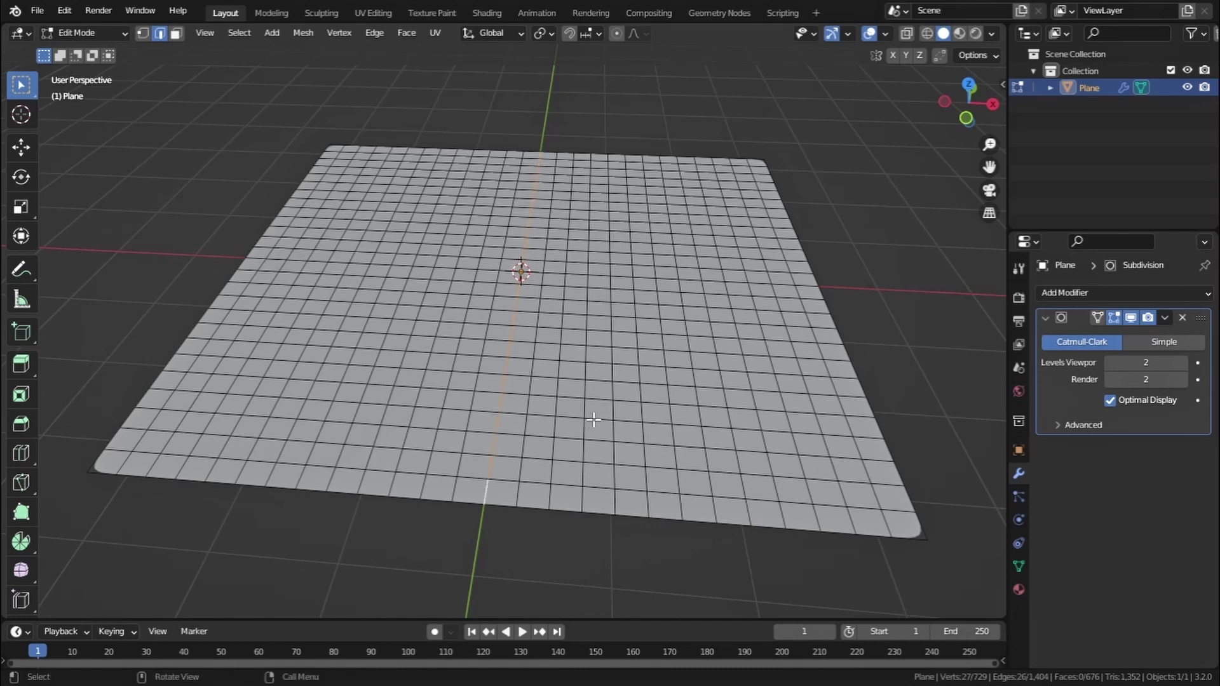
middle_drag(592, 417, 587, 405)
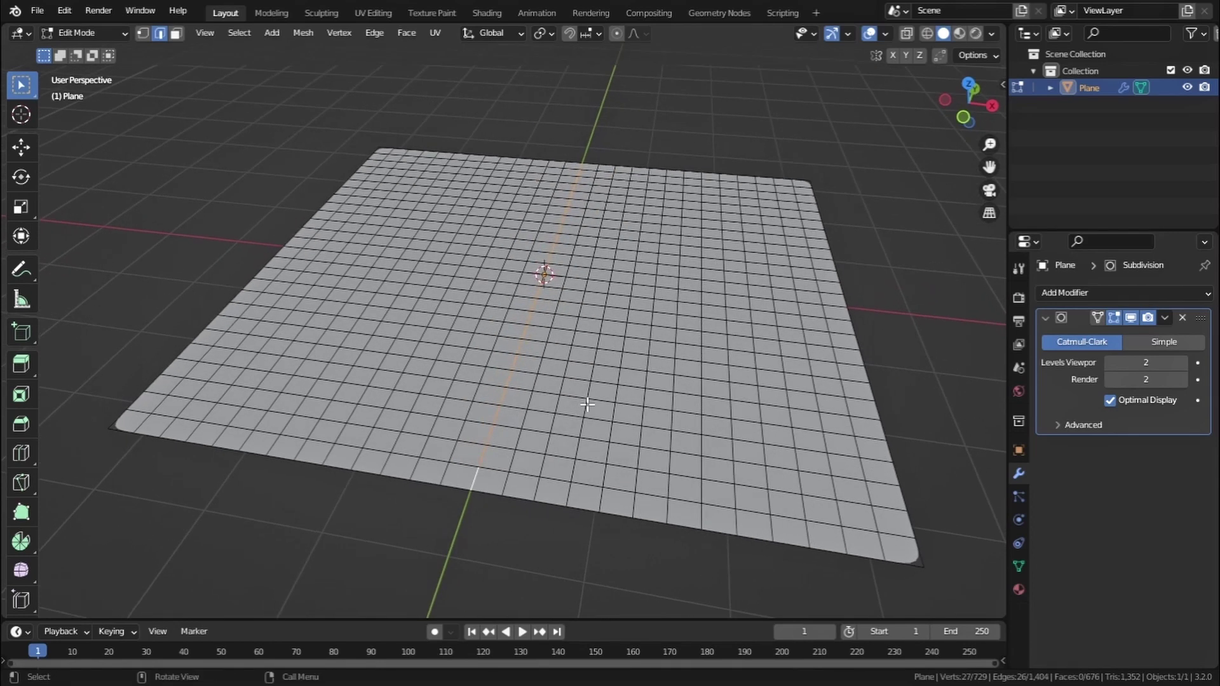
key(ctrl+b)
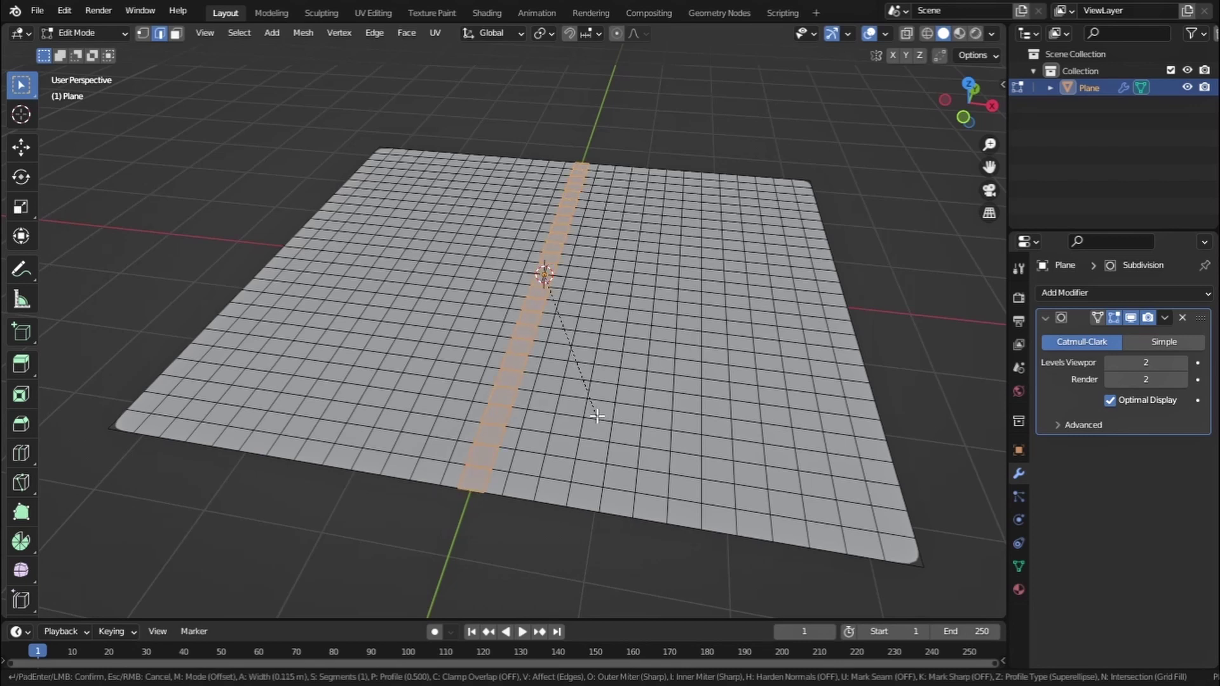
click(597, 416)
click(273, 374)
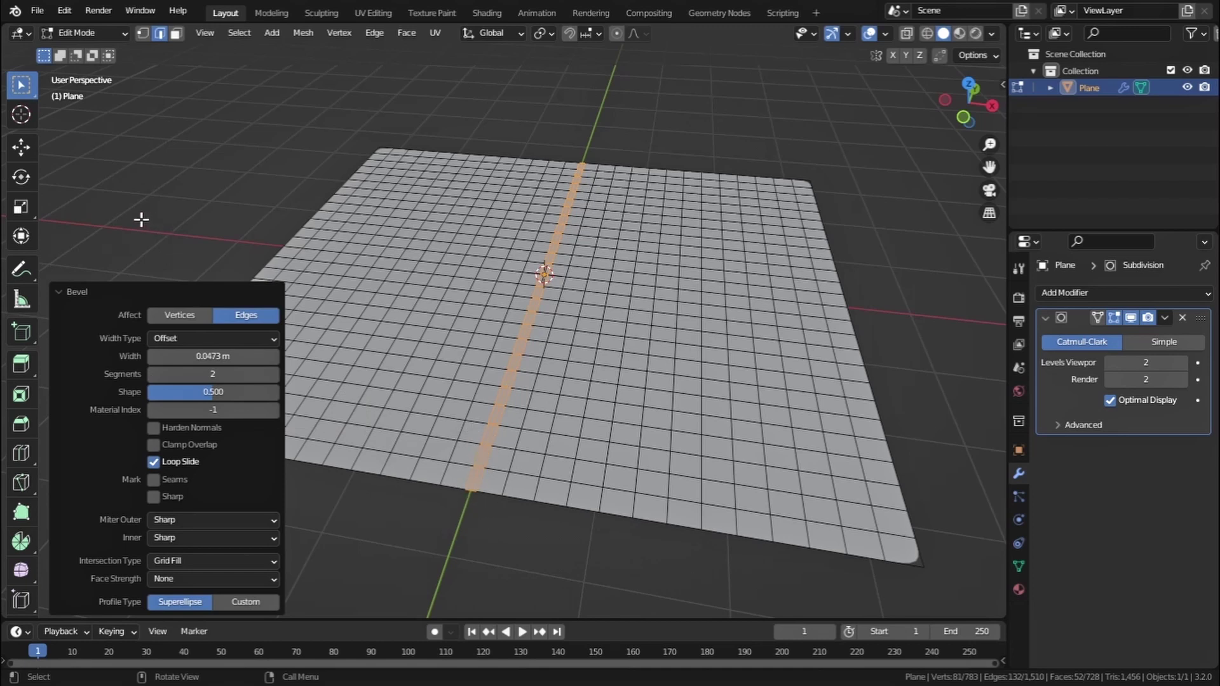
click(82, 34)
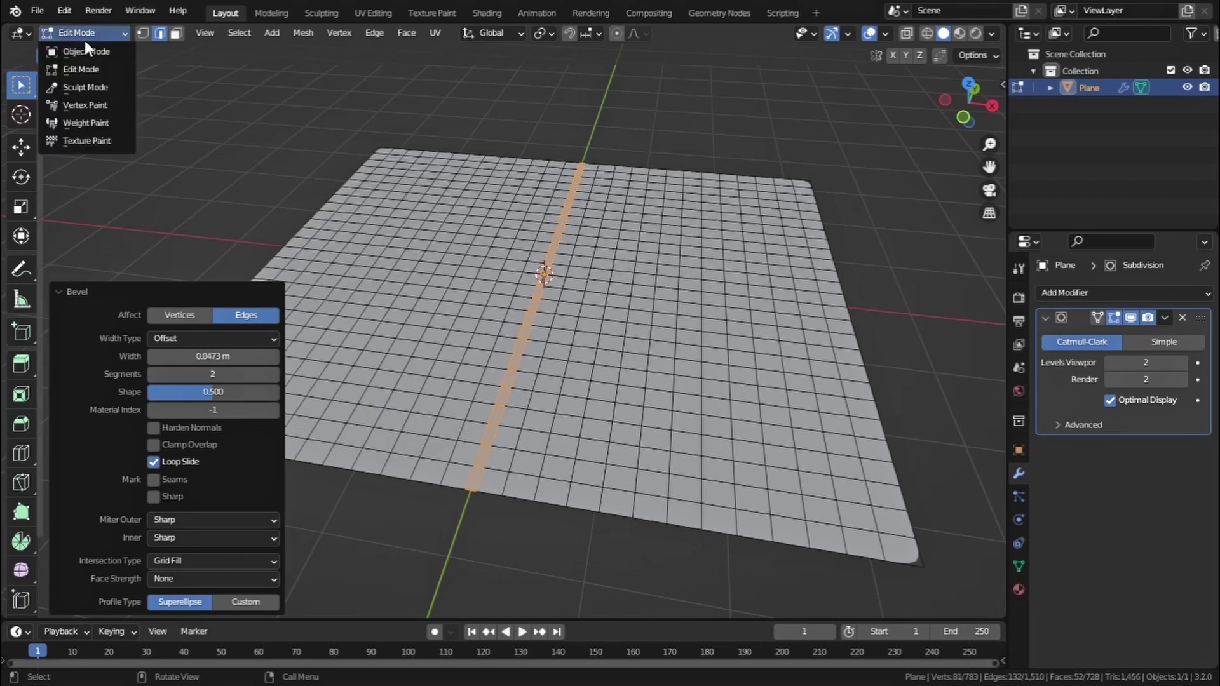
- In Sculpt Mode, make Cloth Filter the active tool
click(108, 87)
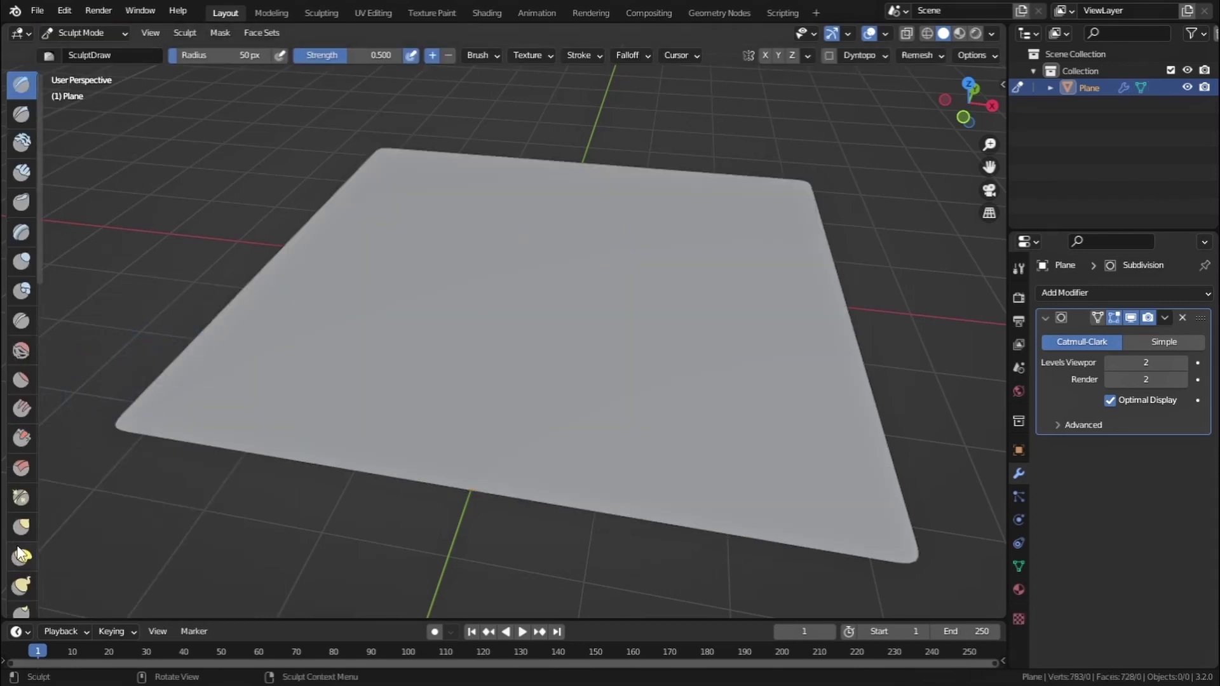
scroll(22, 555, down, 5)
scroll(22, 381, down, 12)
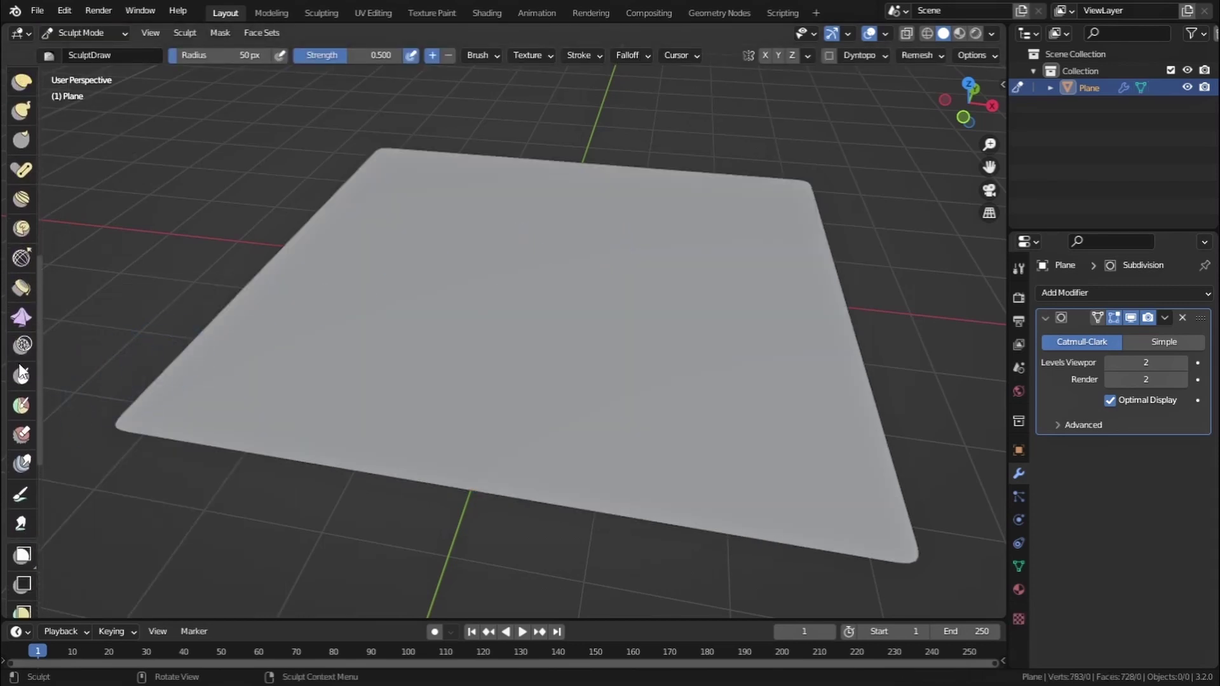
scroll(24, 464, down, 10)
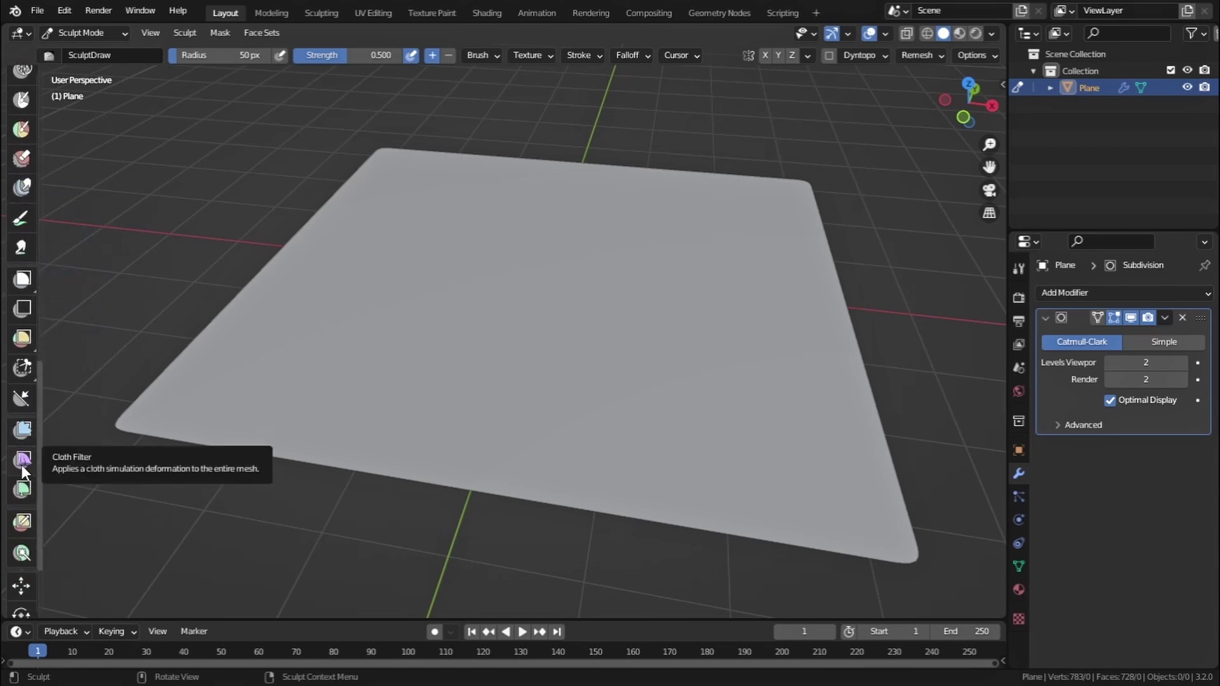
click(21, 464)
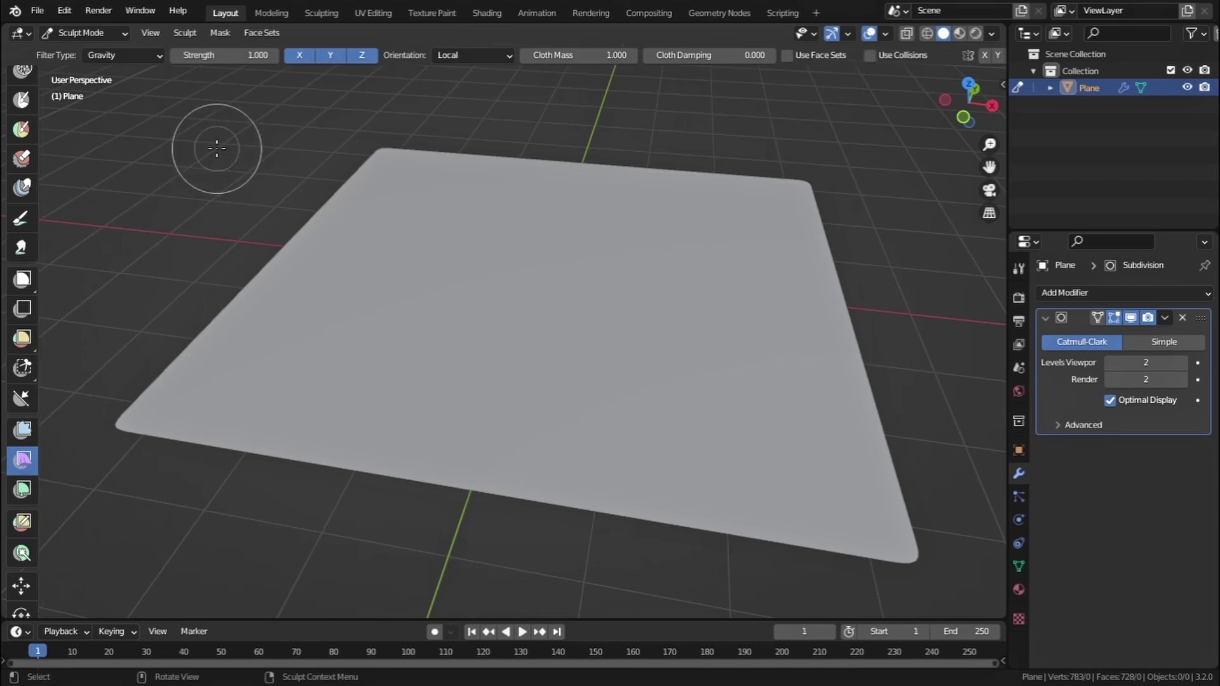
- Return to Edit Mode with Face select enabled
click(67, 33)
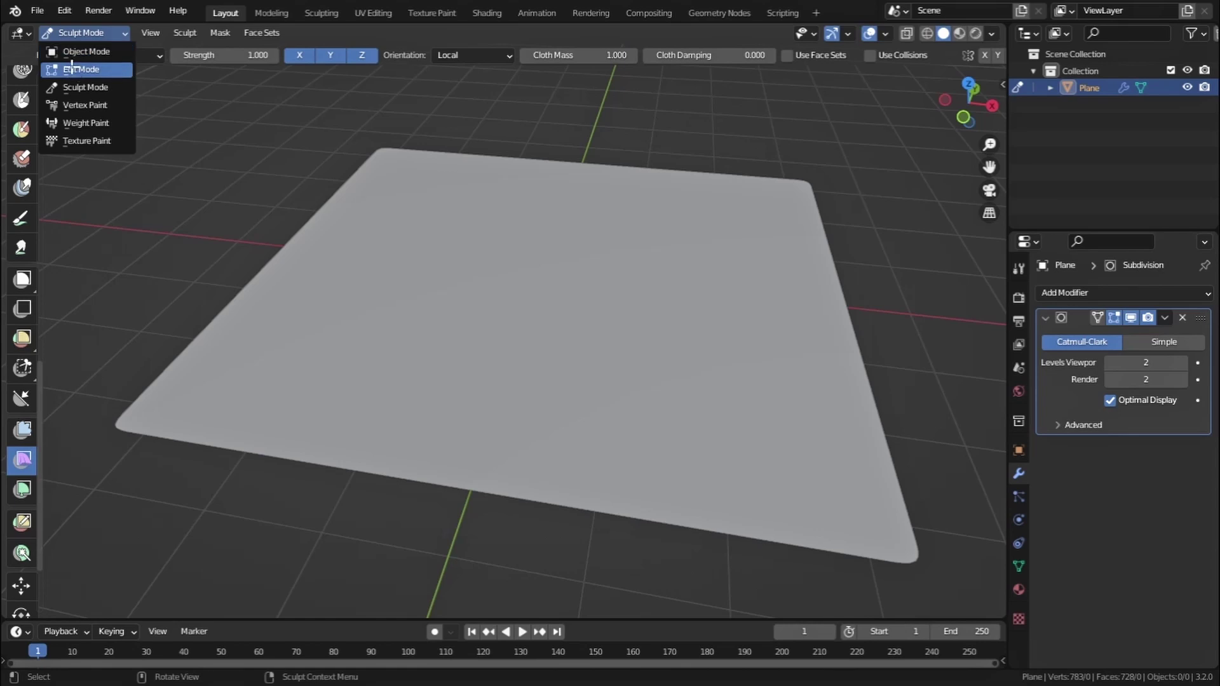
click(72, 69)
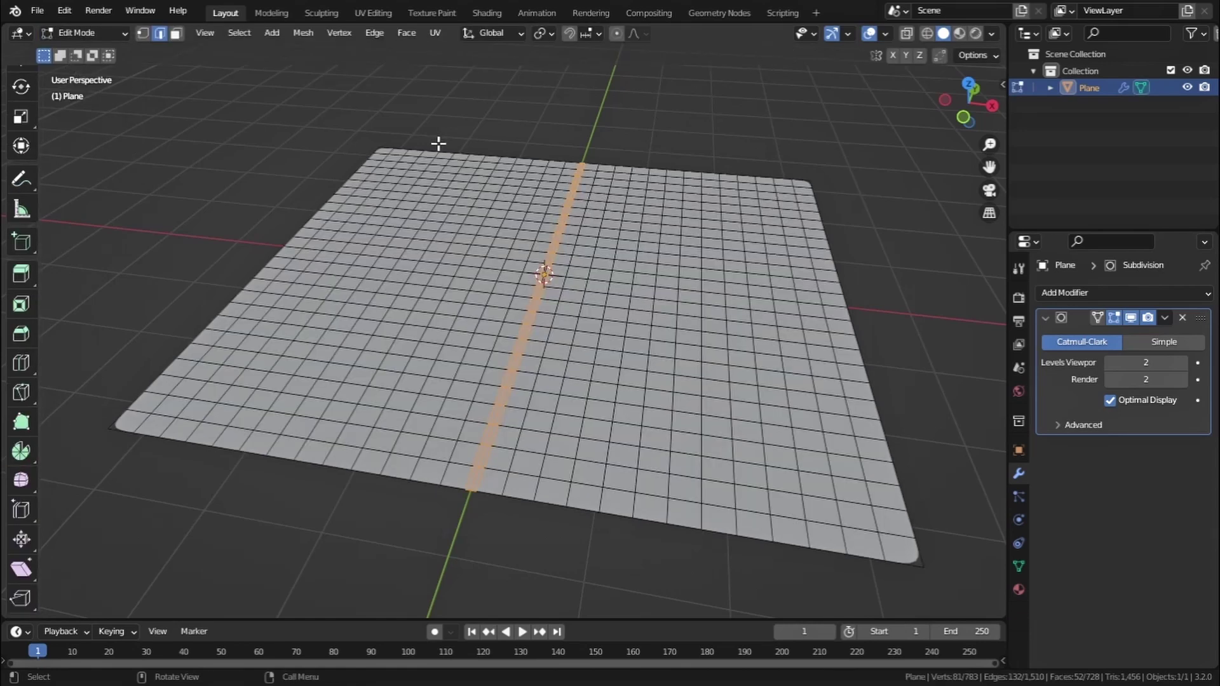
click(176, 34)
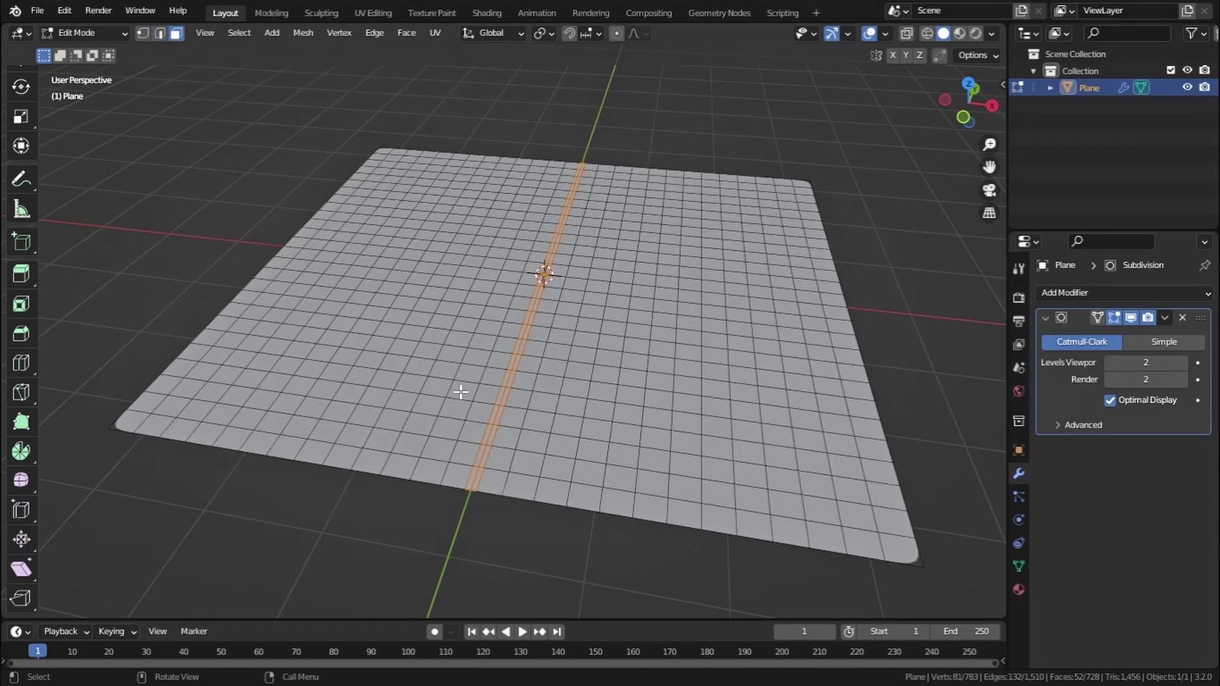
click(70, 32)
- Make a face set from the edit-mode selection and enable Use Face Sets on the cloth filter
click(71, 82)
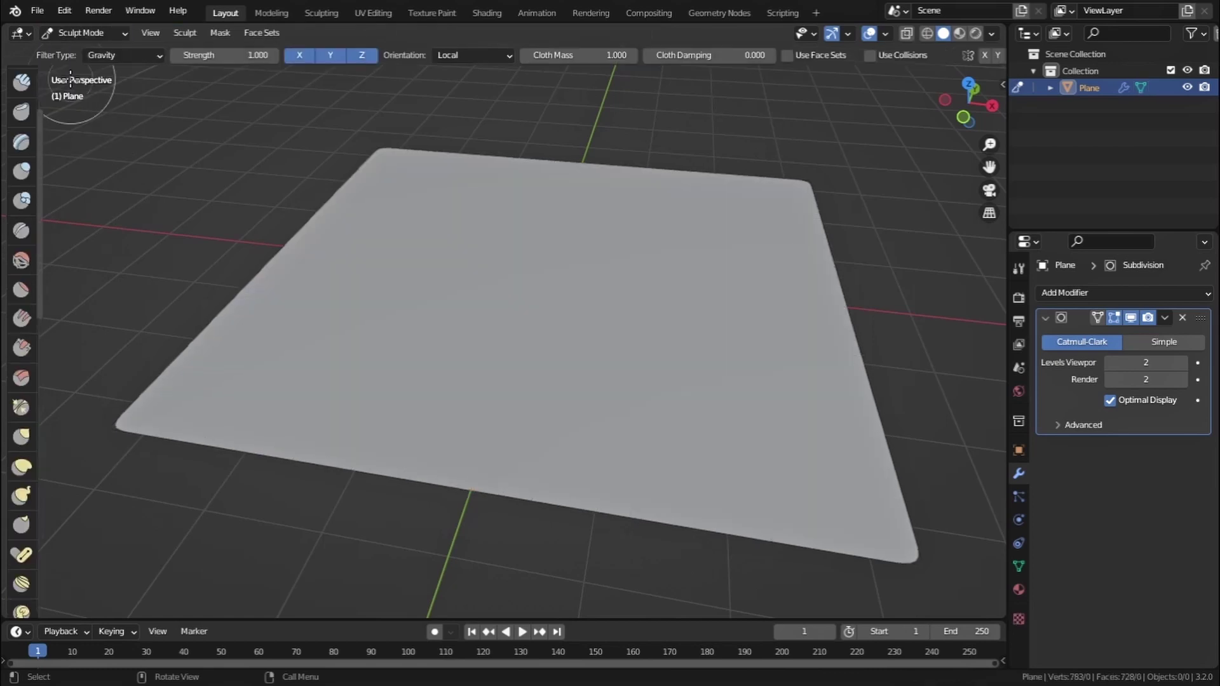
click(263, 35)
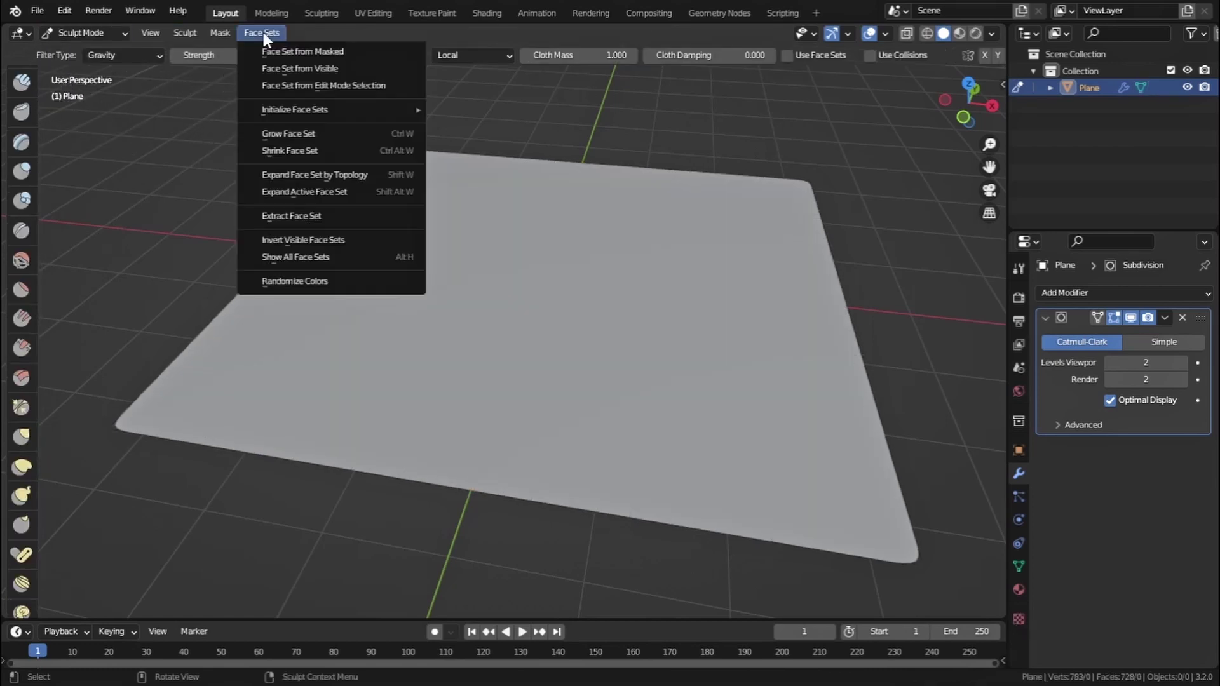
click(298, 87)
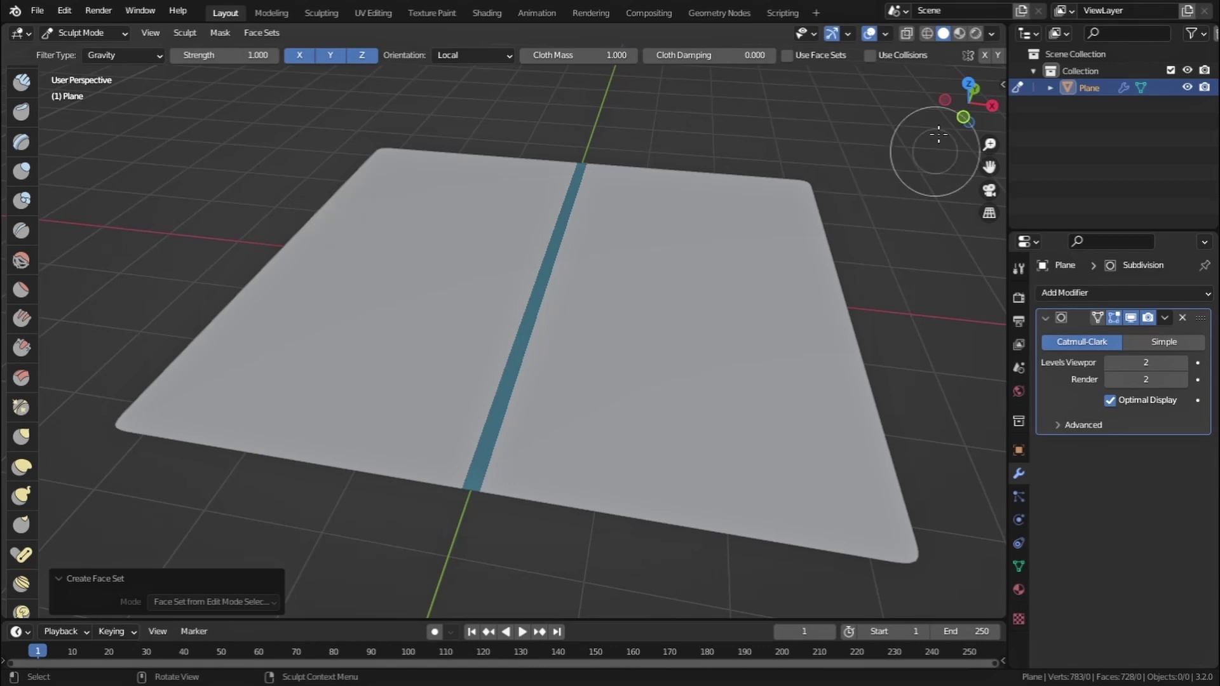
click(785, 57)
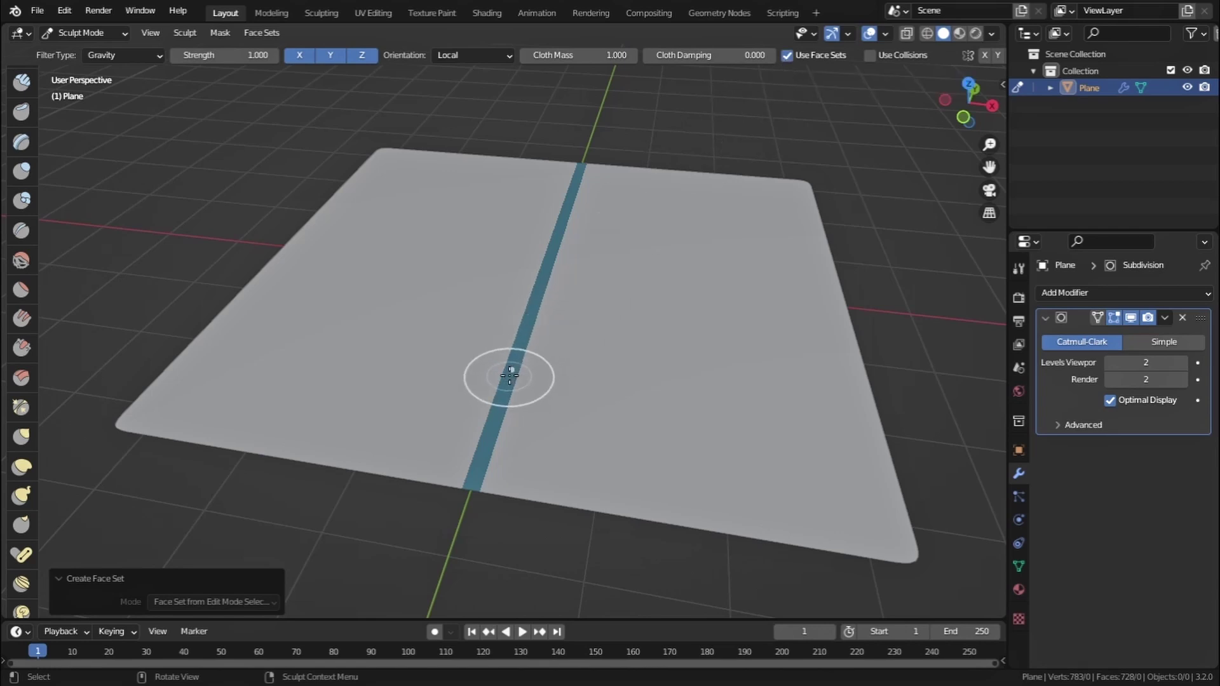
drag(509, 376, 545, 489)
mouse_move(545, 489)
middle_down()
mouse_move(526, 482)
mouse_move(523, 493)
middle_up()
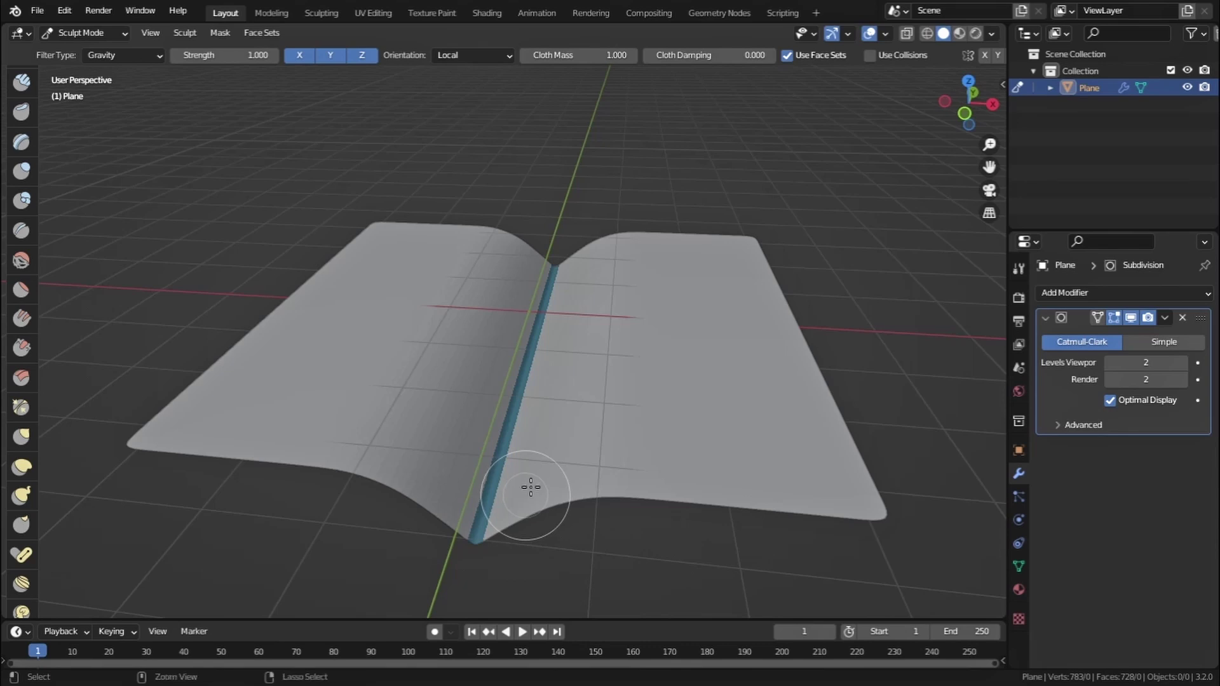
key(ctrl+z)
middle_drag(591, 346, 647, 354)
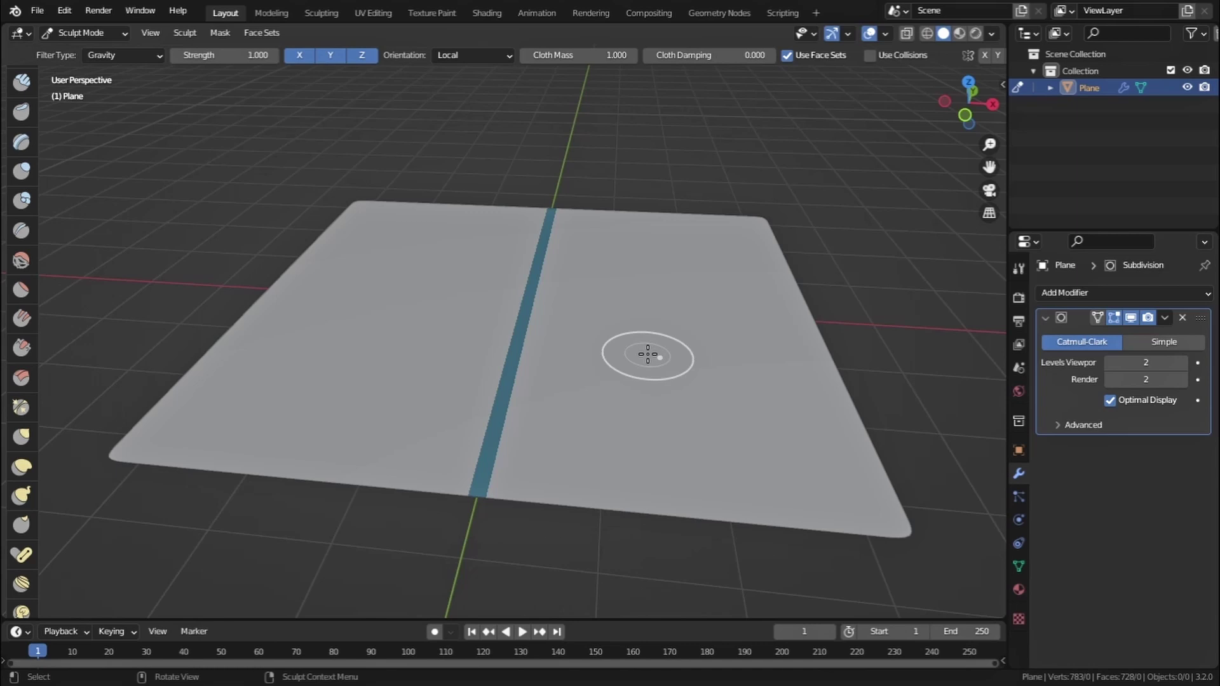
drag(647, 353, 610, 555)
middle_drag(610, 554, 566, 319)
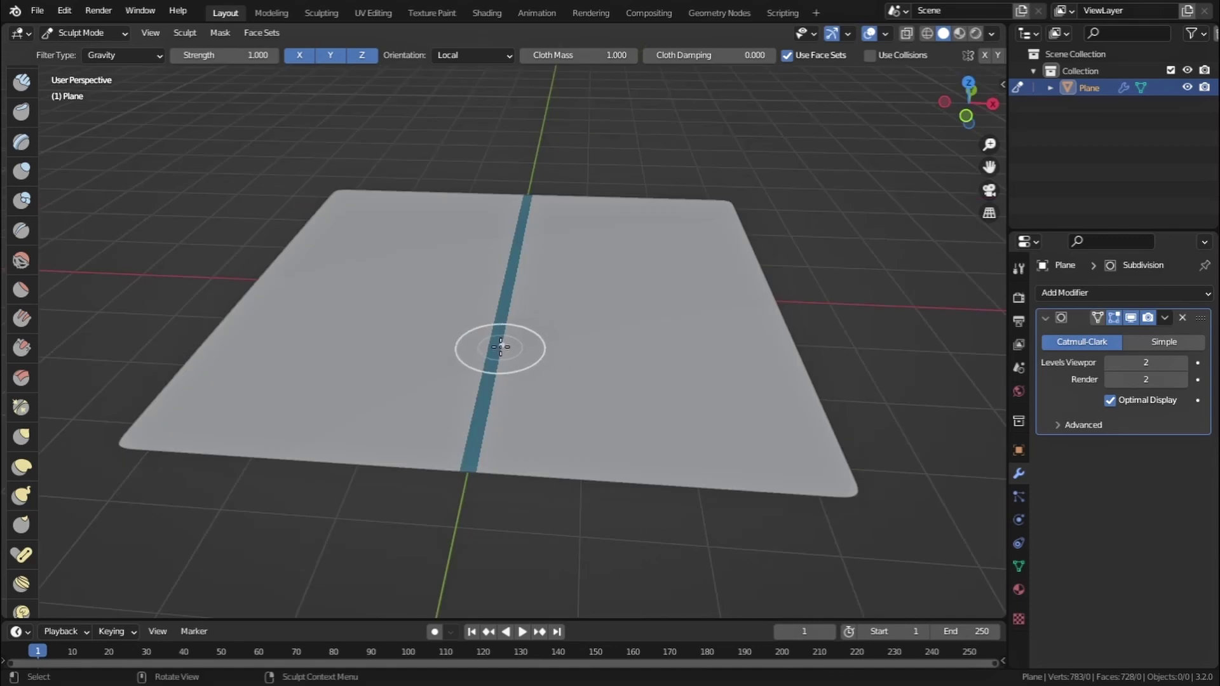
drag(318, 363, 64, 286)
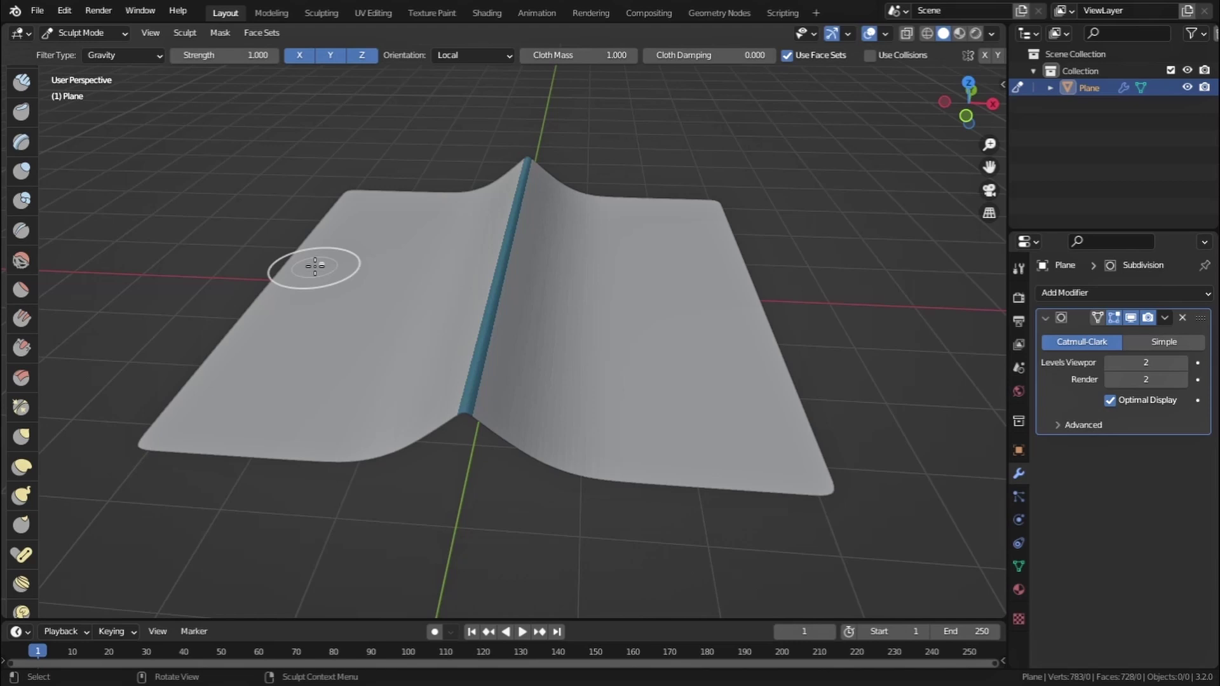
key(ctrl+z)
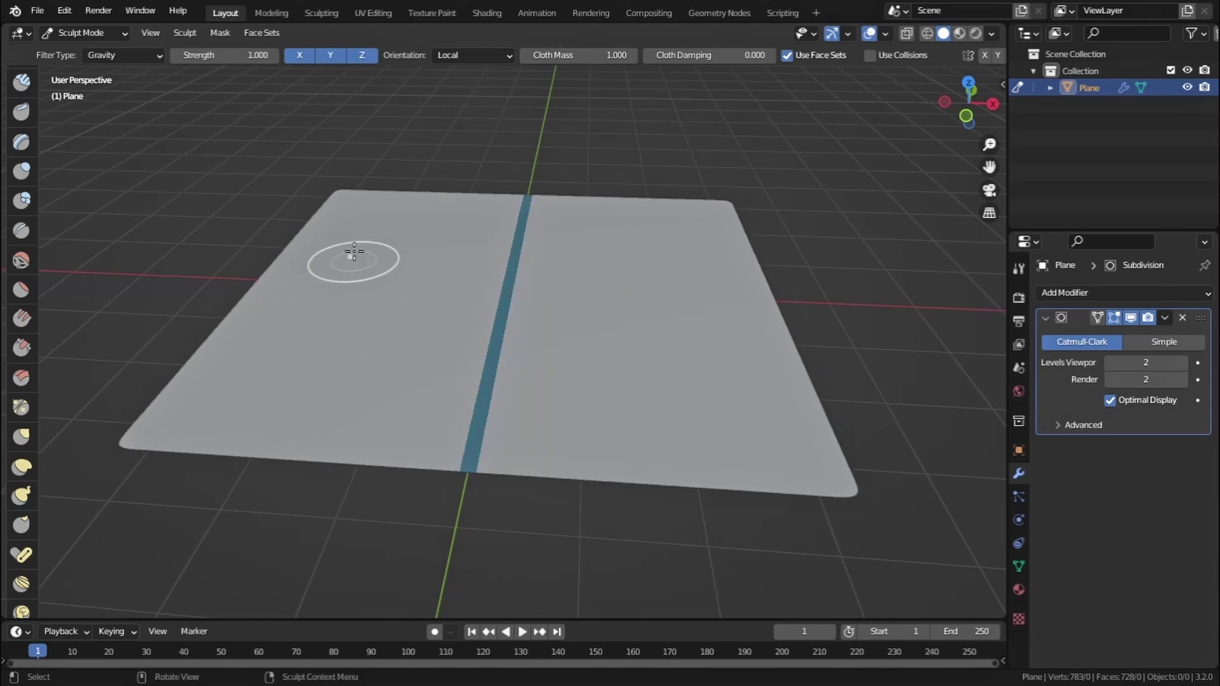
- Change the cloth filter type from Gravity to Inflate
click(116, 59)
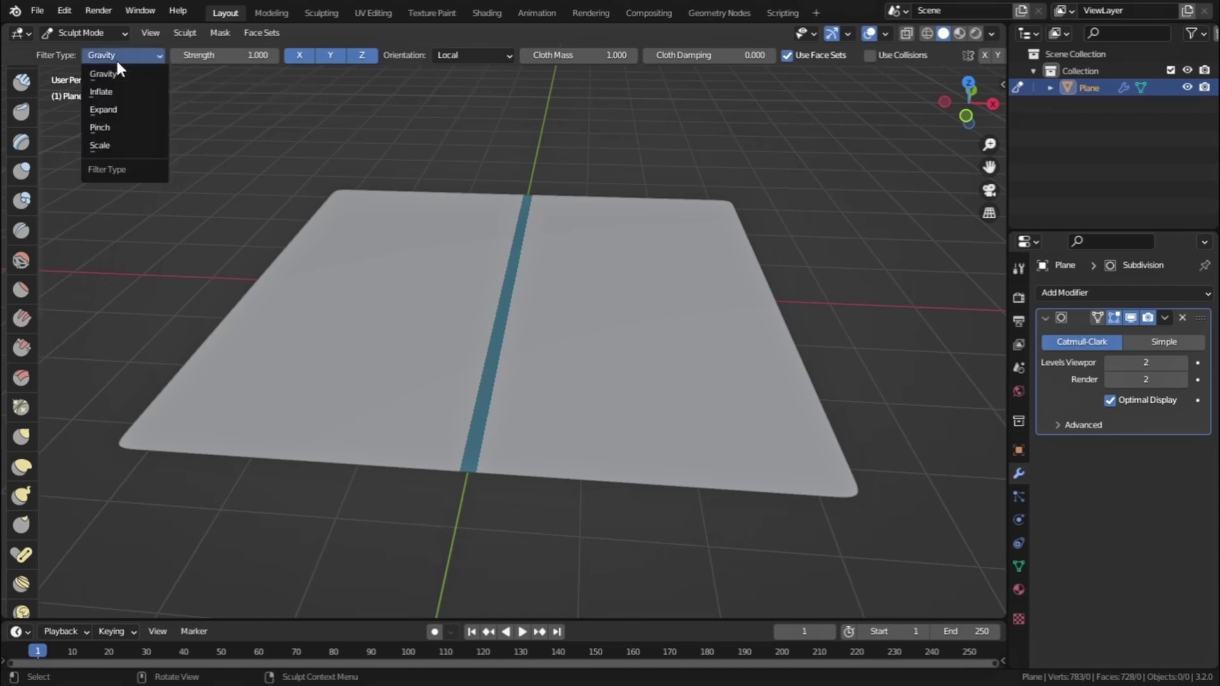
click(111, 92)
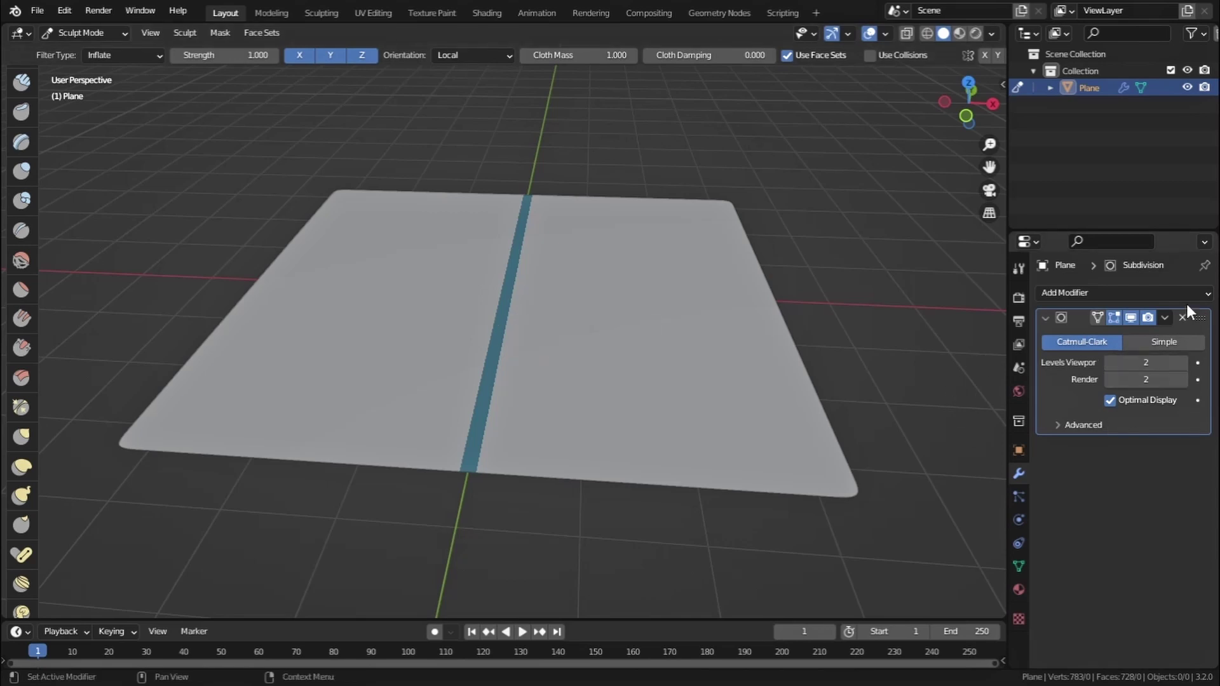
- Apply the Subdivision modifier (11,648 faces) and add a new one at viewport level 2
click(1165, 318)
click(1139, 334)
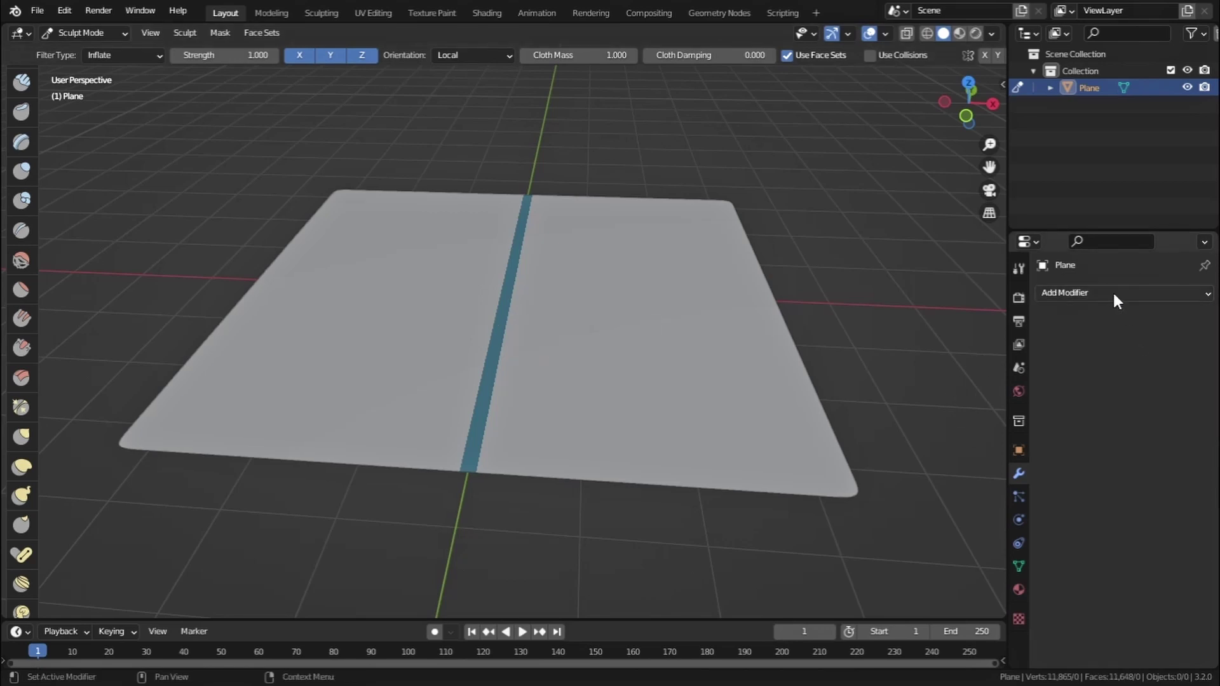
click(1111, 292)
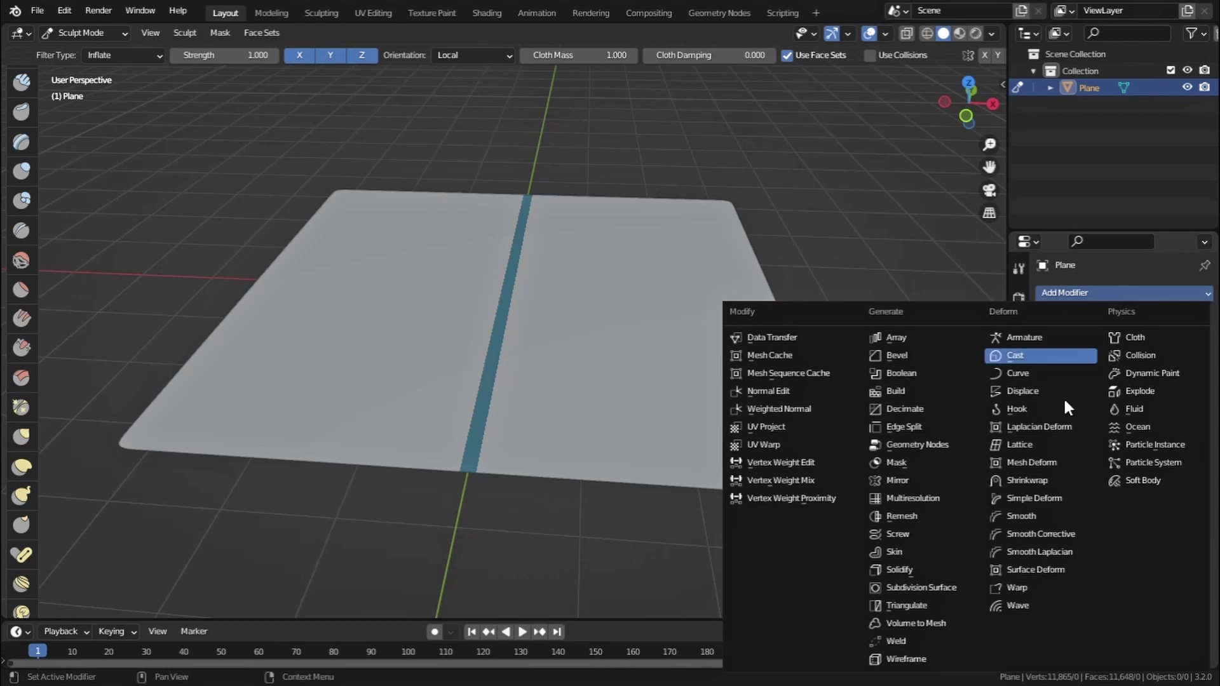
click(937, 587)
click(1183, 362)
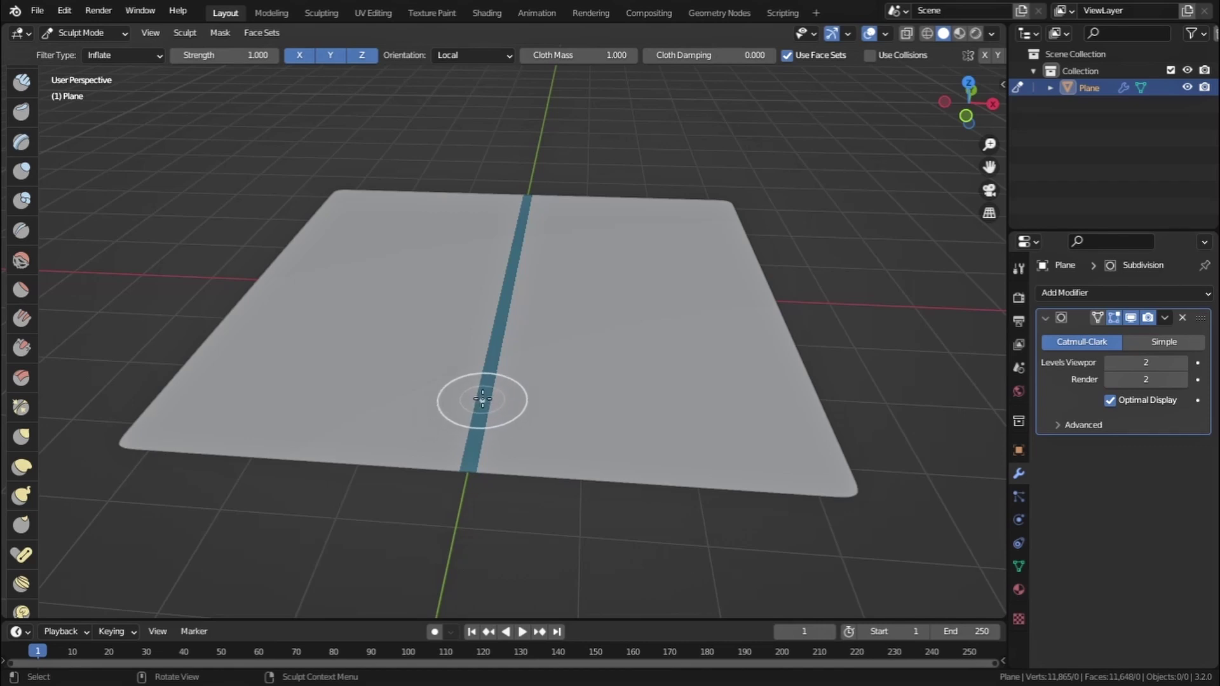
- Inflate the plane around the face-set strip into an open-book shape with a creased spine
drag(482, 399, 1, 427)
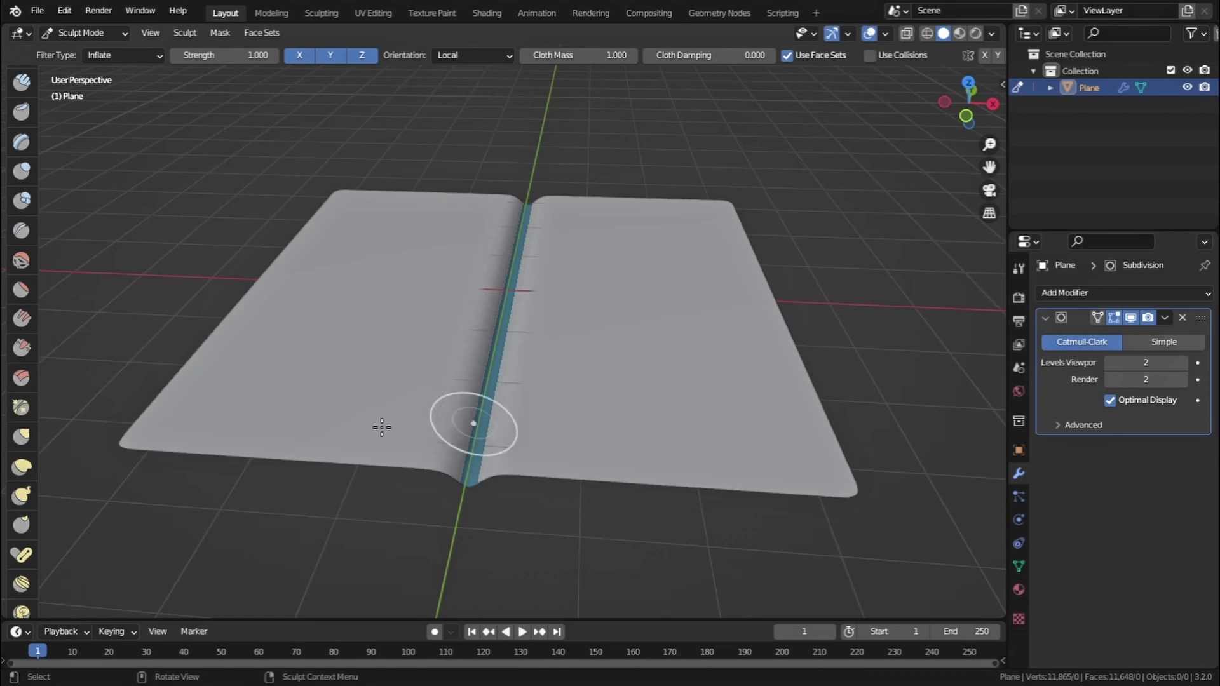
drag(126, 465, 495, 433)
middle_drag(495, 432, 470, 396)
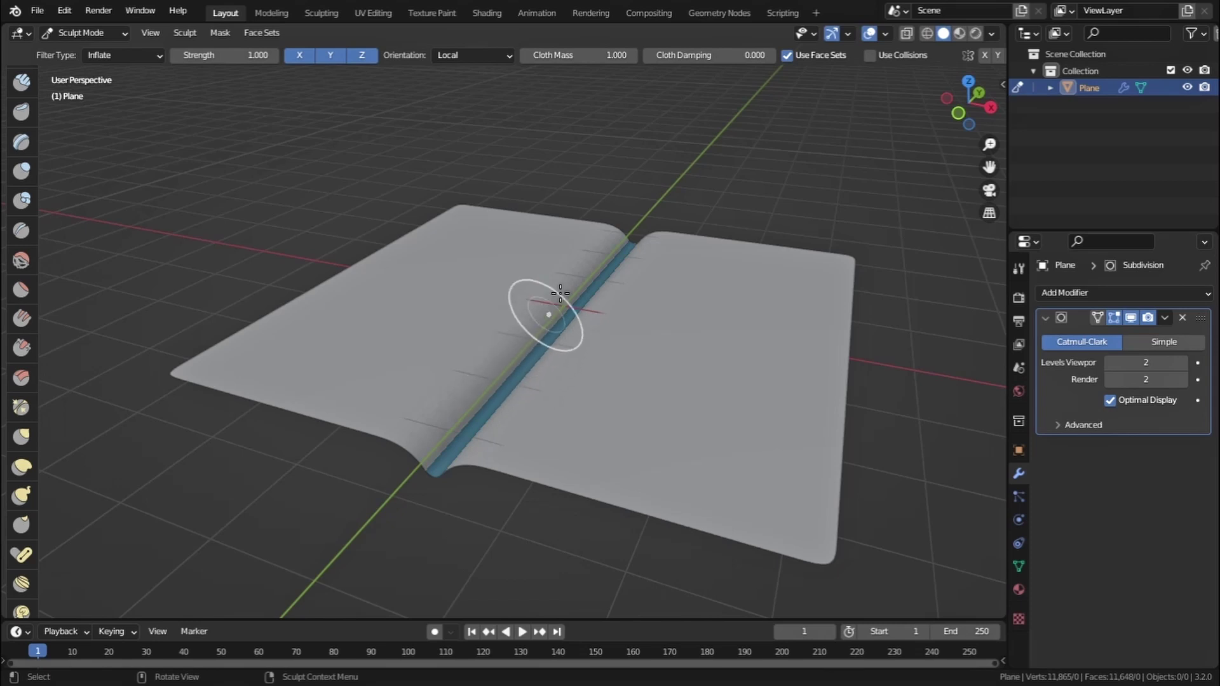
mouse_move(463, 457)
middle_down()
mouse_move(621, 449)
mouse_move(638, 316)
middle_up()
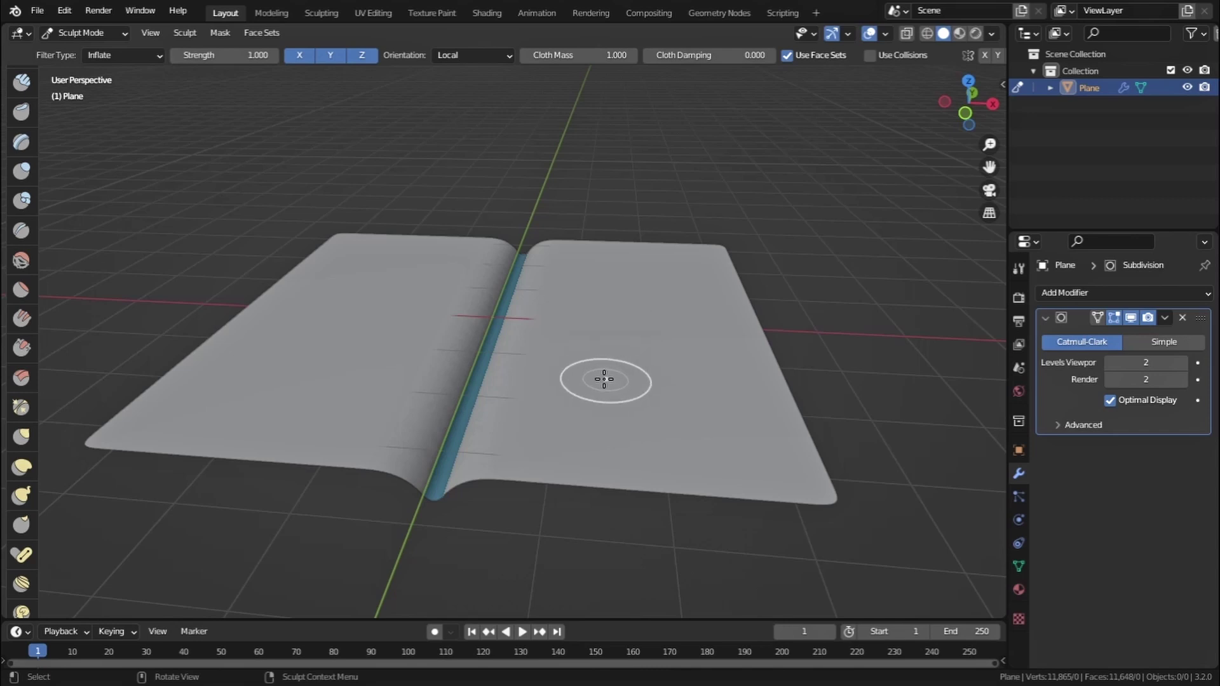
drag(990, 452, 1214, 483)
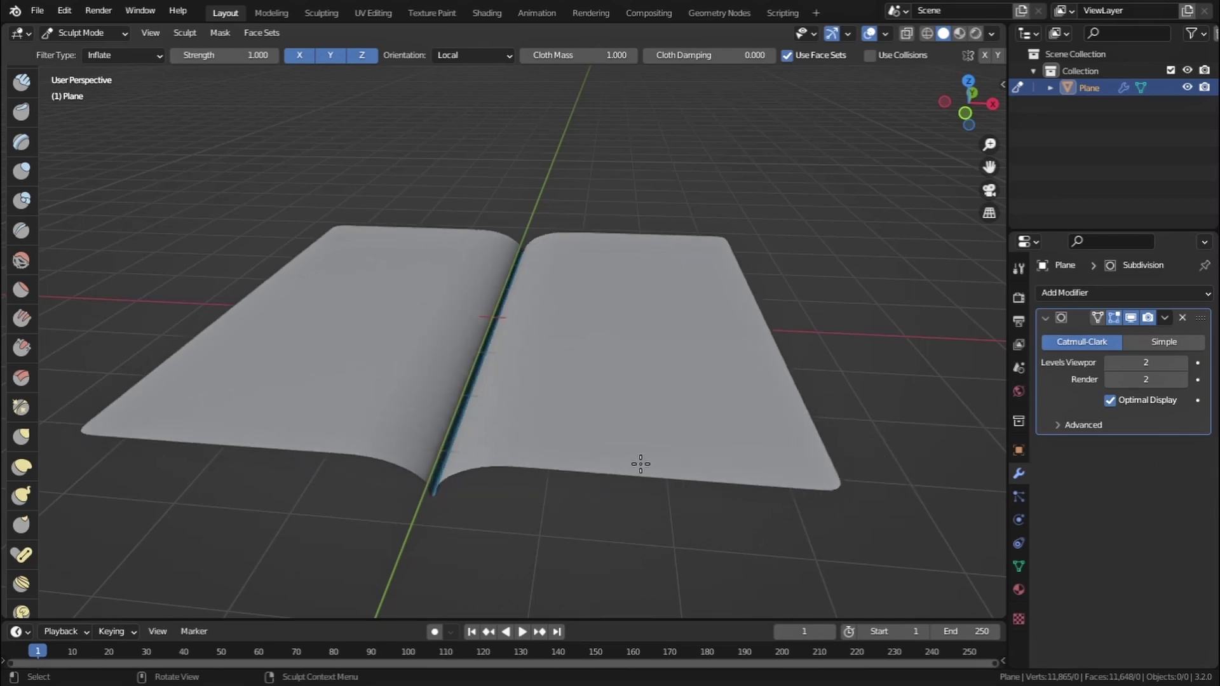
- Hide viewport overlays and orbit to inspect the fold from oblique and low side views
middle_drag(518, 457, 594, 422)
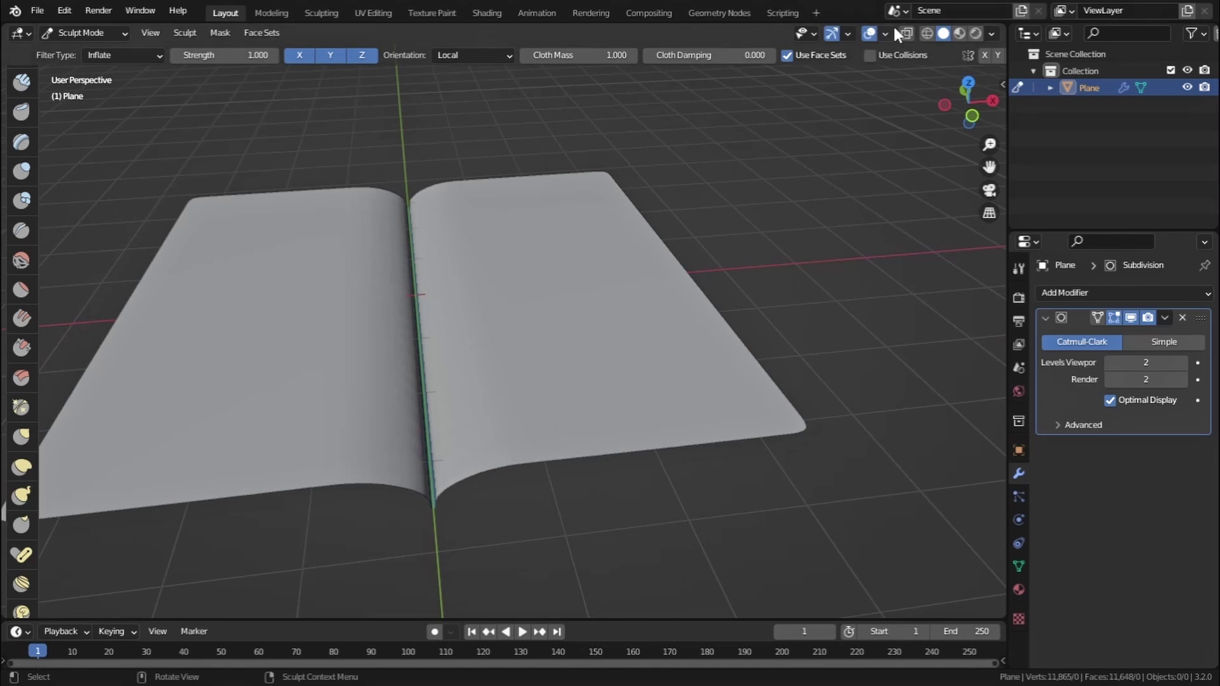
click(871, 33)
mouse_move(512, 349)
middle_down()
mouse_move(621, 349)
mouse_move(563, 321)
mouse_move(571, 362)
mouse_move(559, 264)
mouse_move(529, 297)
middle_up()
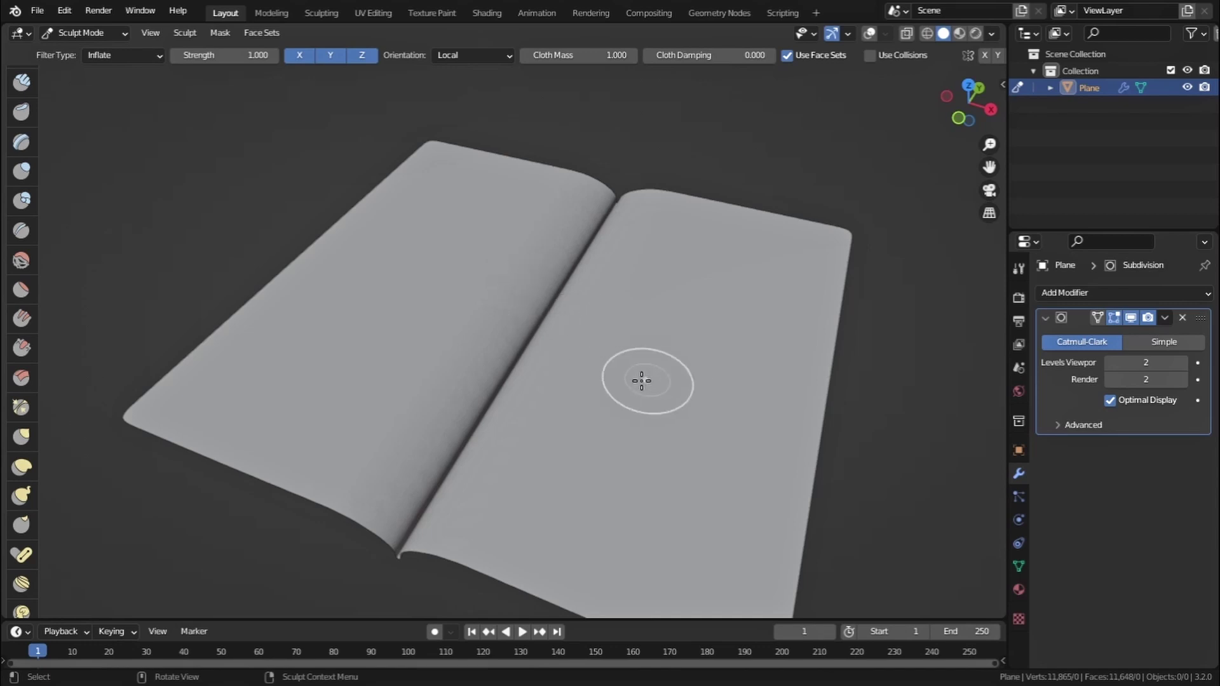
mouse_move(572, 411)
middle_down()
mouse_move(536, 422)
mouse_move(466, 398)
mouse_move(403, 405)
mouse_move(545, 416)
mouse_move(621, 365)
middle_up()
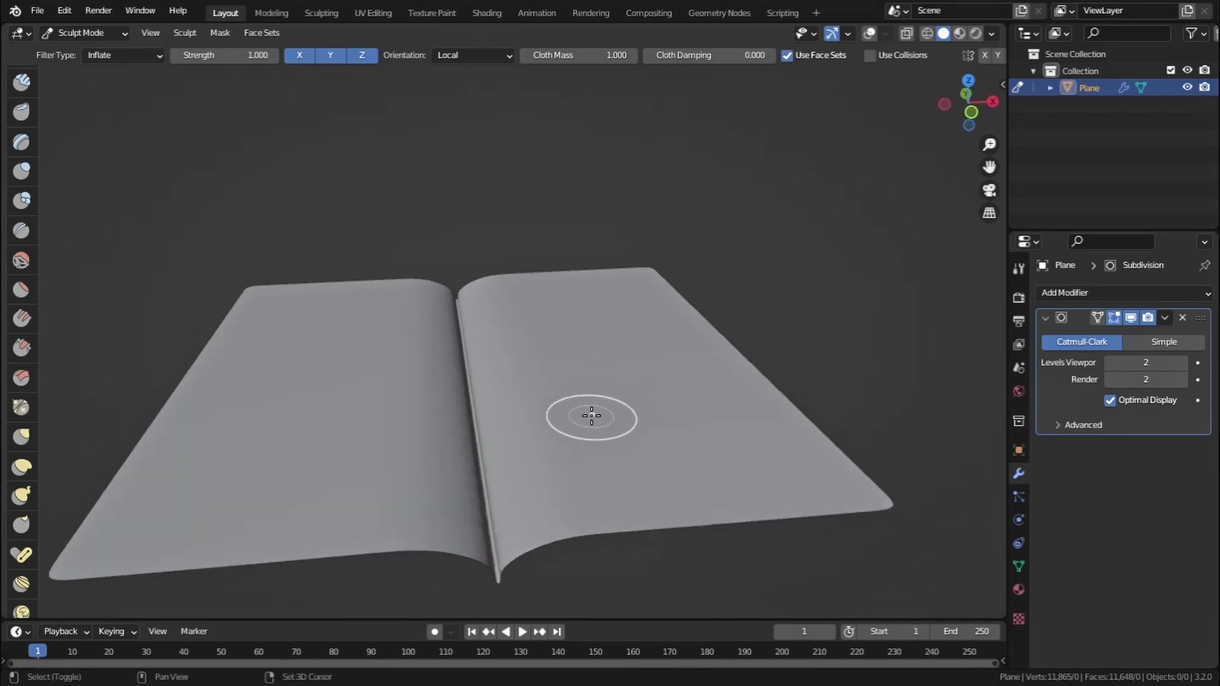
mouse_move(605, 409)
shift+middle_down()
mouse_move(622, 356)
mouse_move(600, 359)
shift+middle_up()
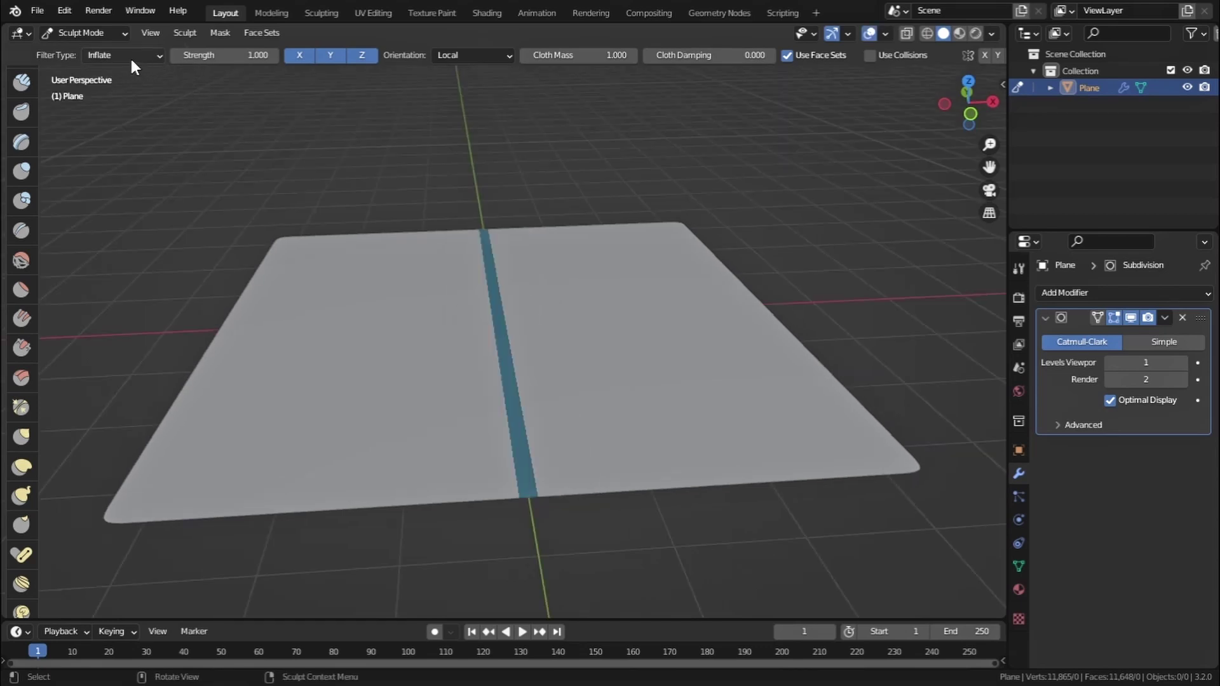
- Switch the cloth filter to Expand, test it twice on the strip, and undo back to flat
click(128, 56)
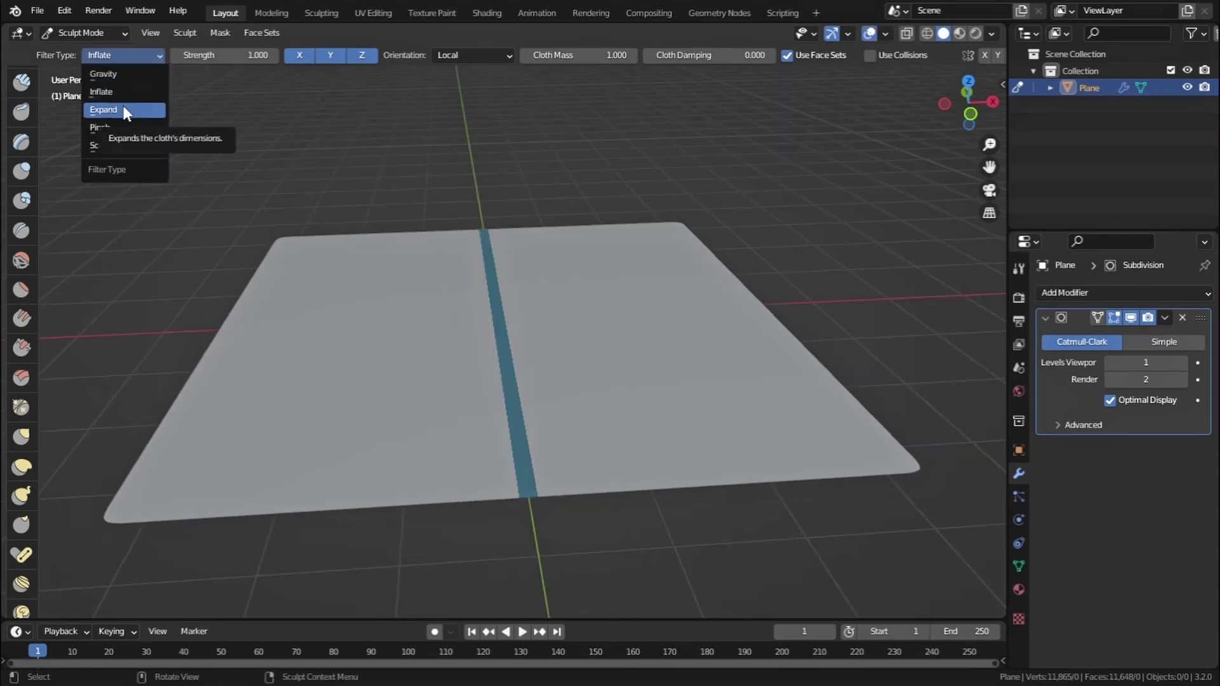
click(124, 107)
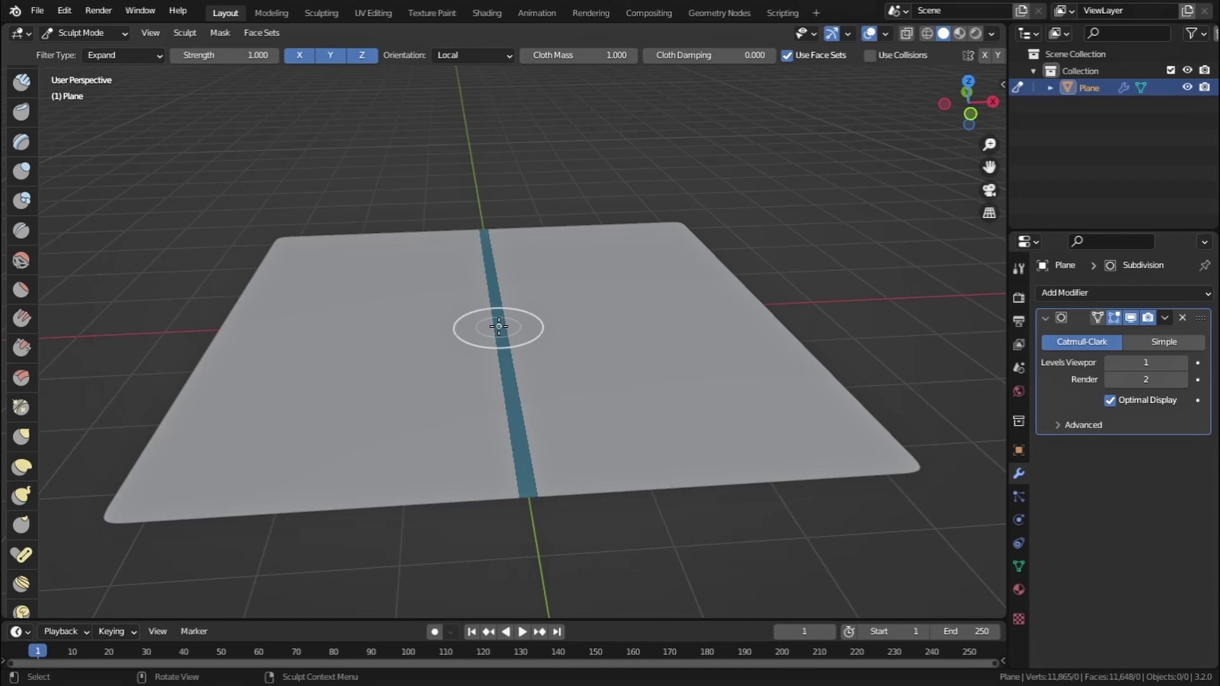
drag(499, 327, 574, 465)
mouse_move(574, 466)
middle_down()
mouse_move(545, 371)
mouse_move(482, 449)
mouse_move(544, 457)
mouse_move(596, 365)
mouse_move(632, 373)
middle_up()
key(ctrl+z)
drag(578, 416, 504, 503)
middle_drag(503, 504, 517, 403)
key(ctrl+z)
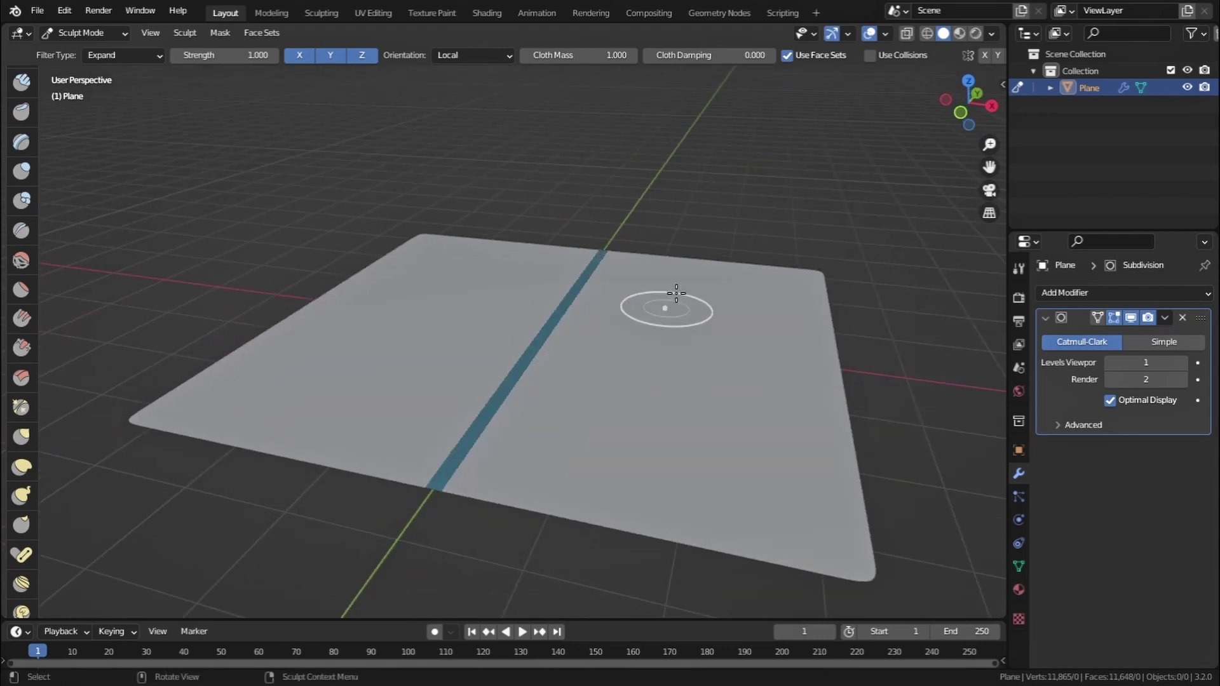
click(121, 56)
- Switch the cloth filter to Pinch and pull the plane inward toward its centre
click(124, 127)
middle_drag(610, 356, 660, 365)
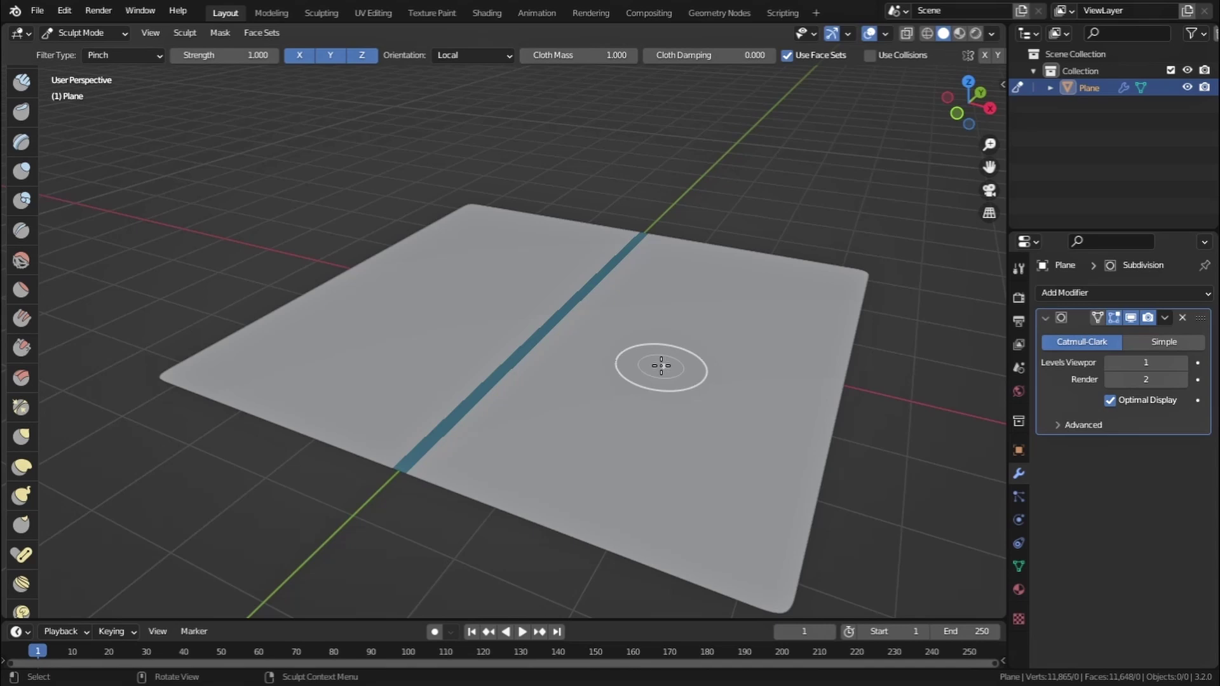
mouse_move(640, 356)
middle_down()
mouse_move(681, 349)
mouse_move(710, 319)
mouse_move(713, 352)
middle_up()
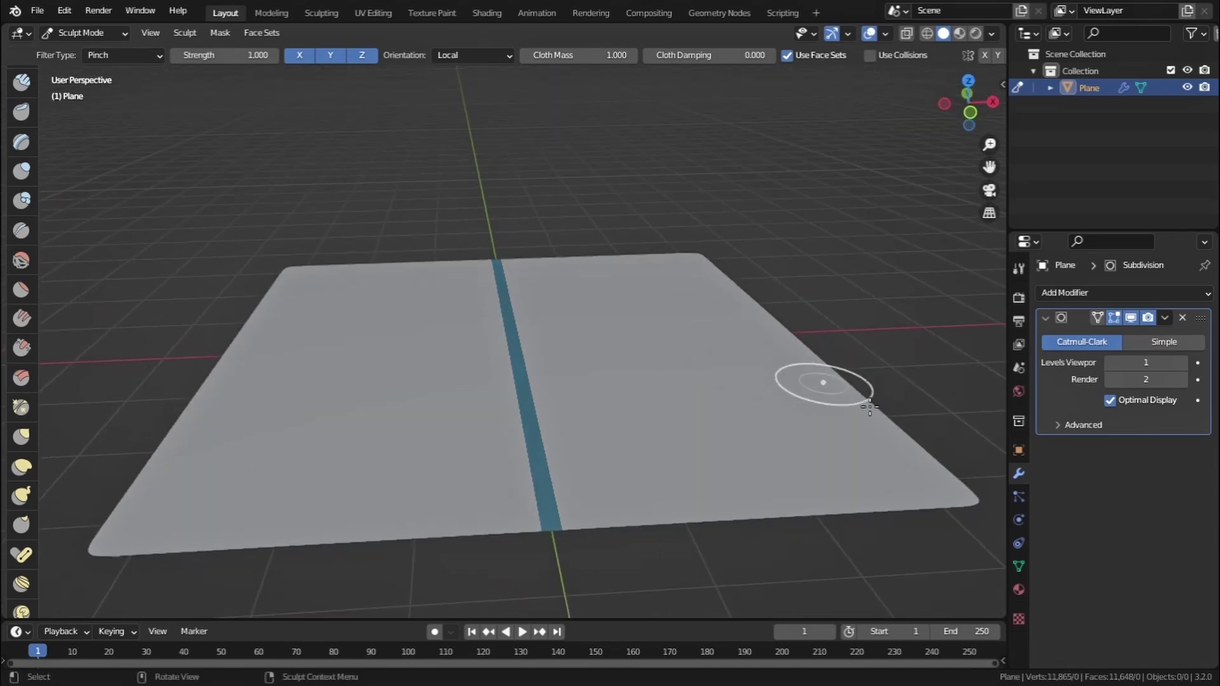
drag(870, 407, 543, 350)
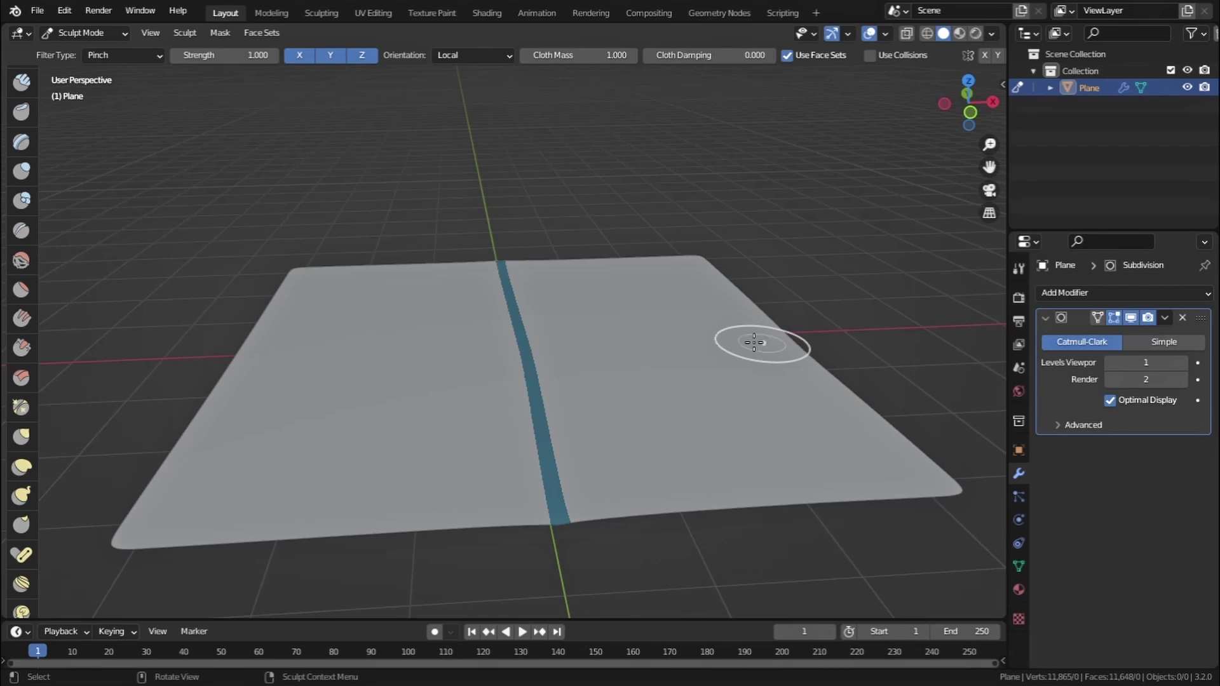
middle_drag(709, 349, 178, 76)
- Return to Object Mode and delete the plane
click(75, 33)
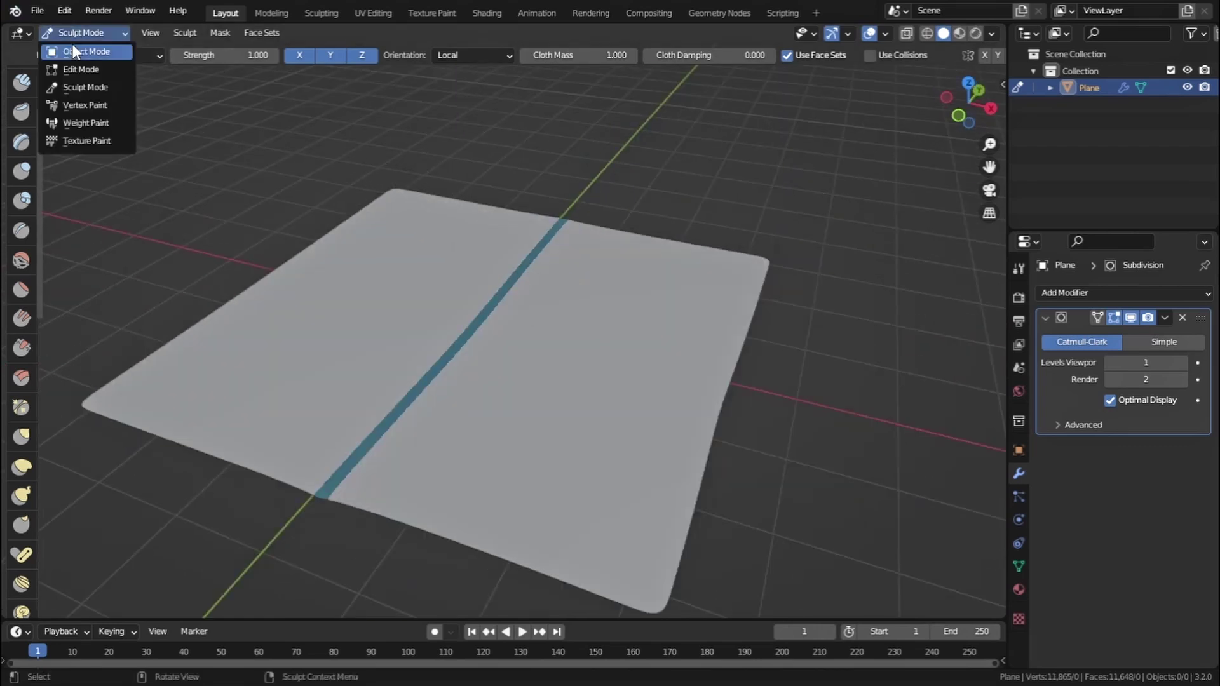
click(73, 46)
key(Delete)
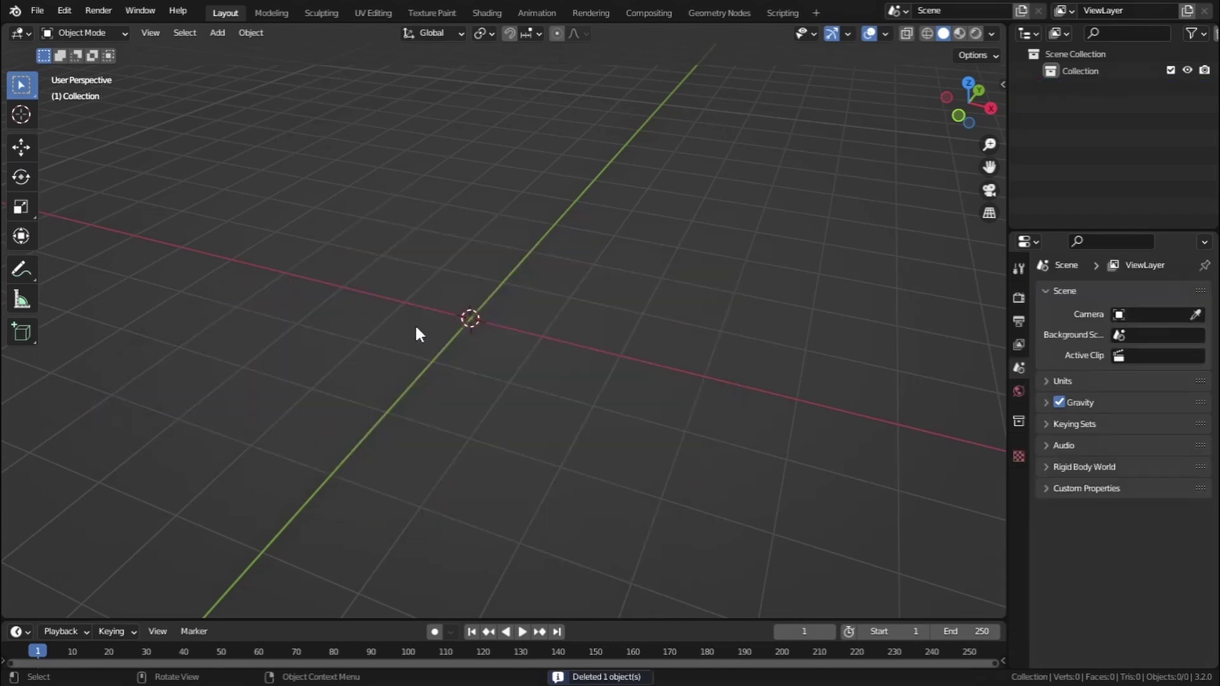
- Add a 32-vertex cylinder with 1 m radius and 2 m depth
click(216, 33)
mouse_move(260, 52)
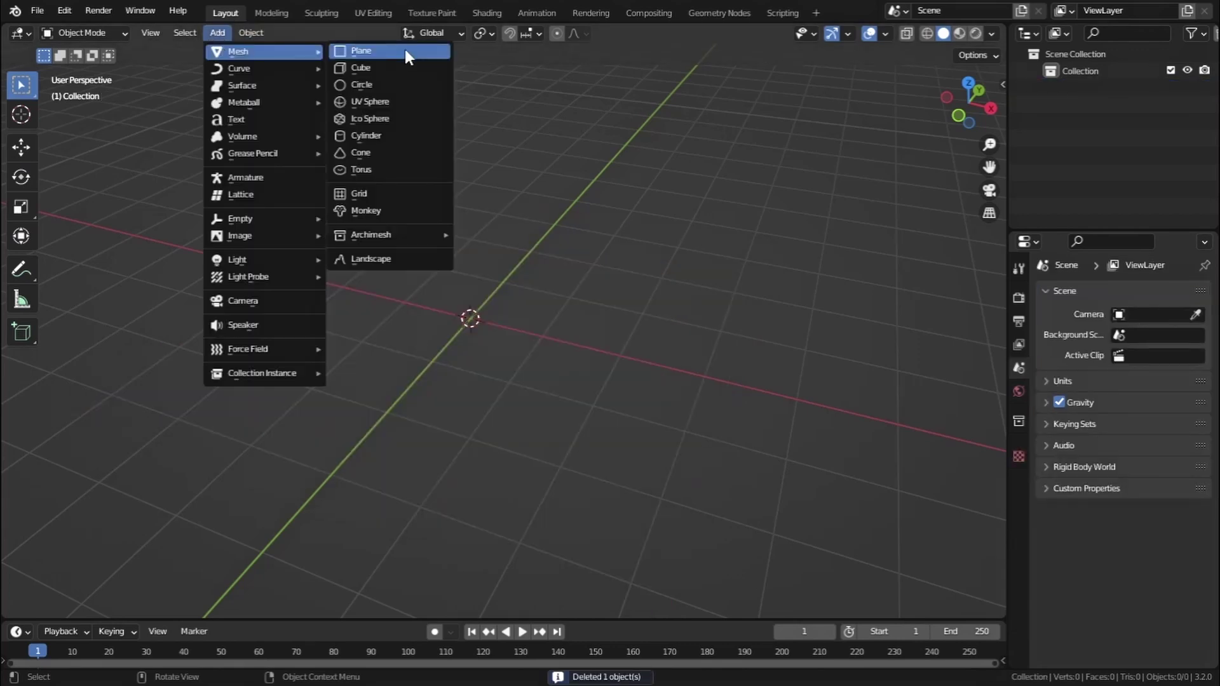
click(405, 134)
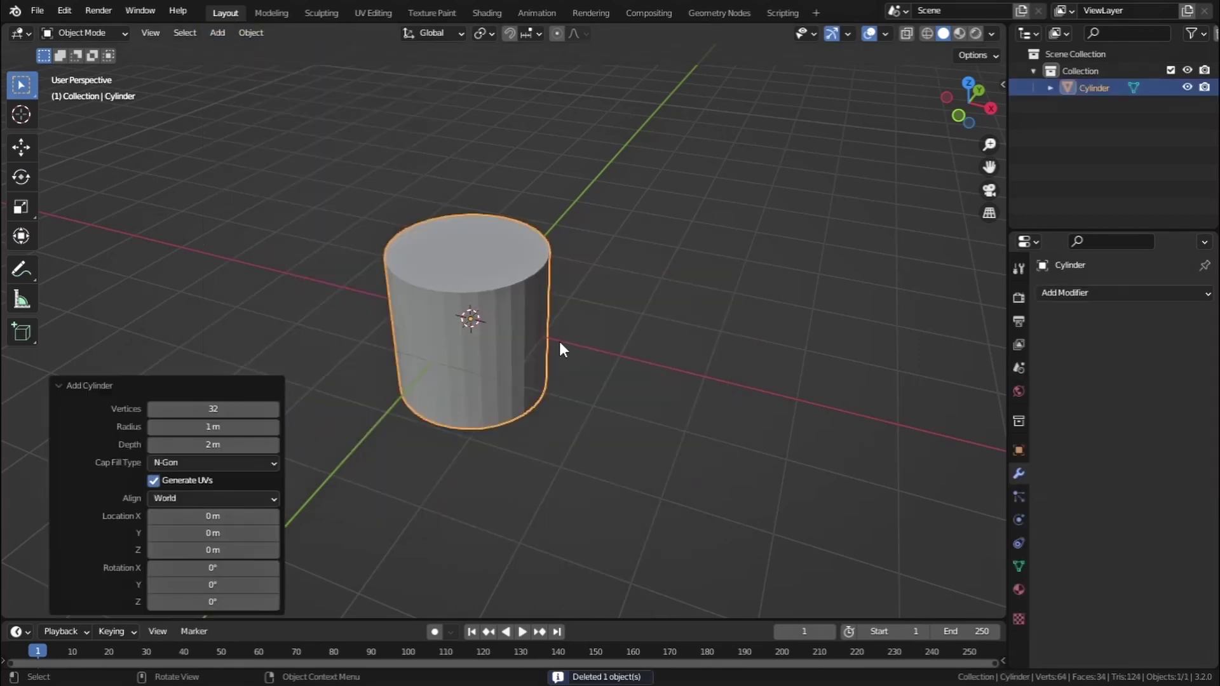
click(84, 31)
- Enter Edit Mode and select the full ring of the cylinder's side faces
click(82, 65)
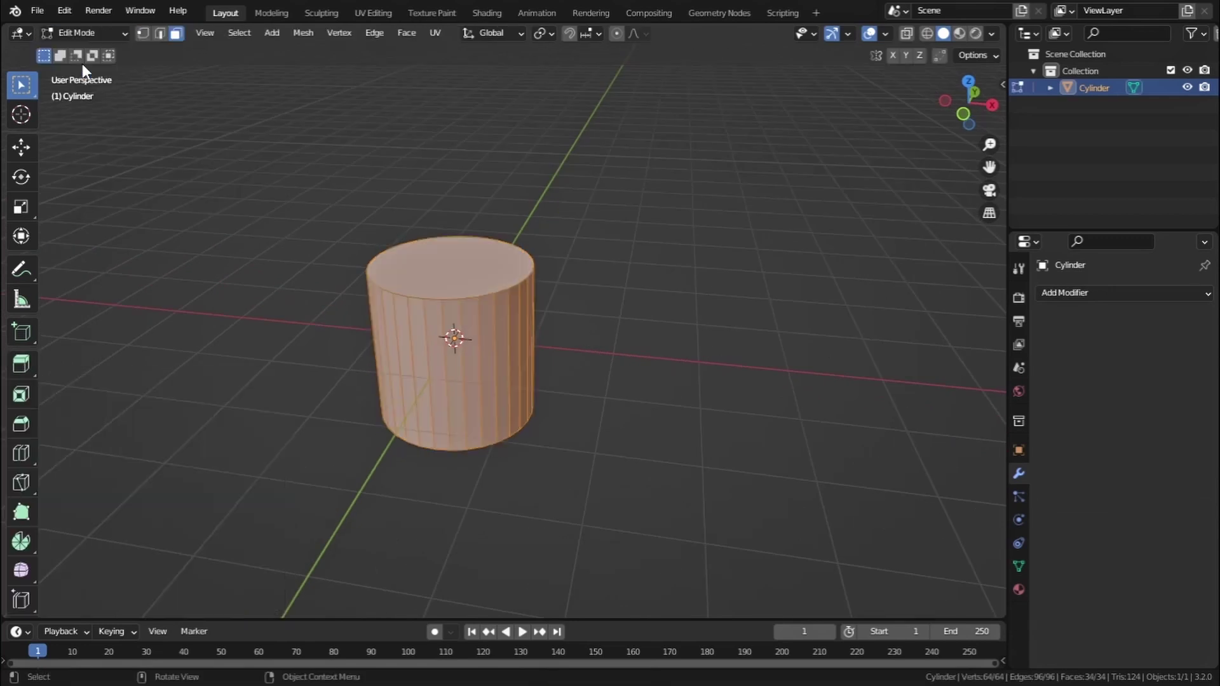
middle_drag(386, 269, 525, 357)
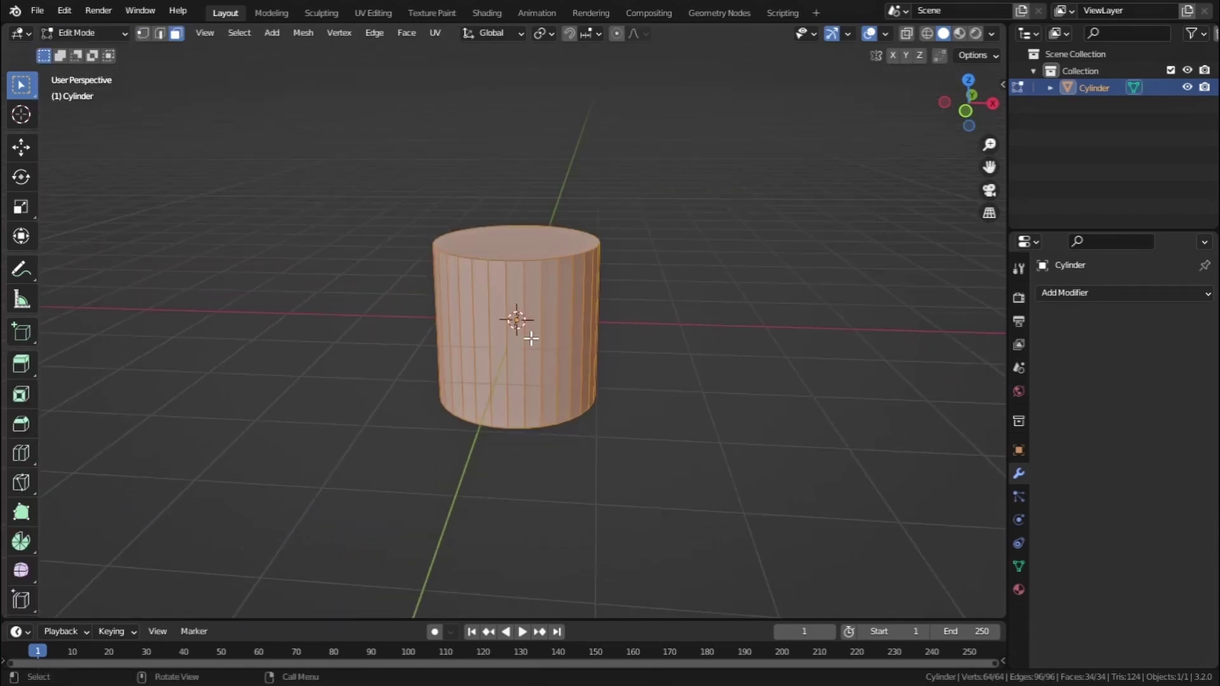
alt+click(517, 324)
click(724, 337)
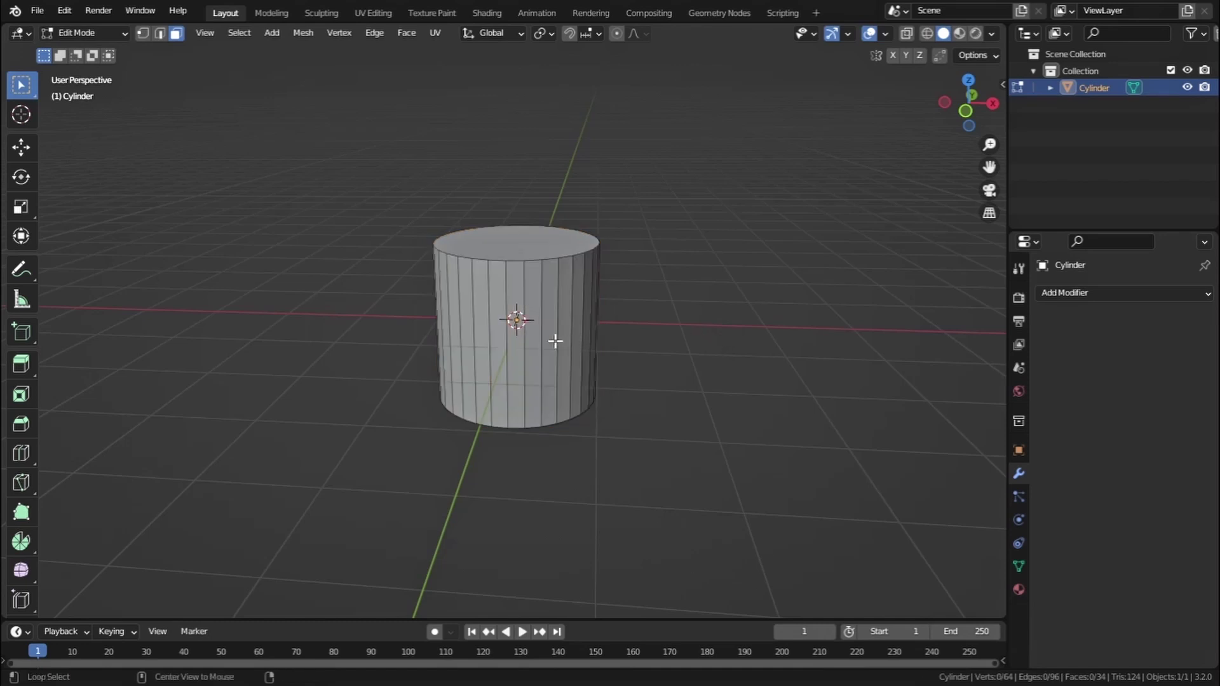
alt+click(554, 340)
middle_drag(550, 337, 826, 344)
- Bevel the selected edges at 0.0305 m width with 2 segments
key(ctrl+b)
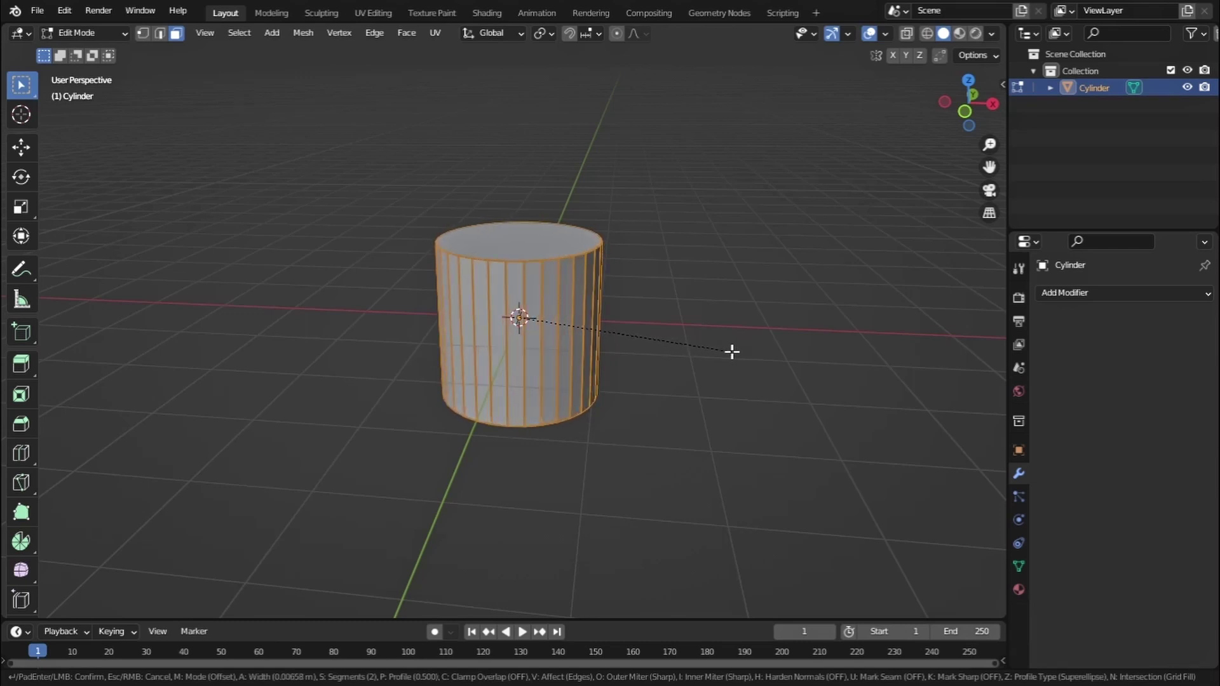
click(731, 352)
scroll(550, 303, up, 4)
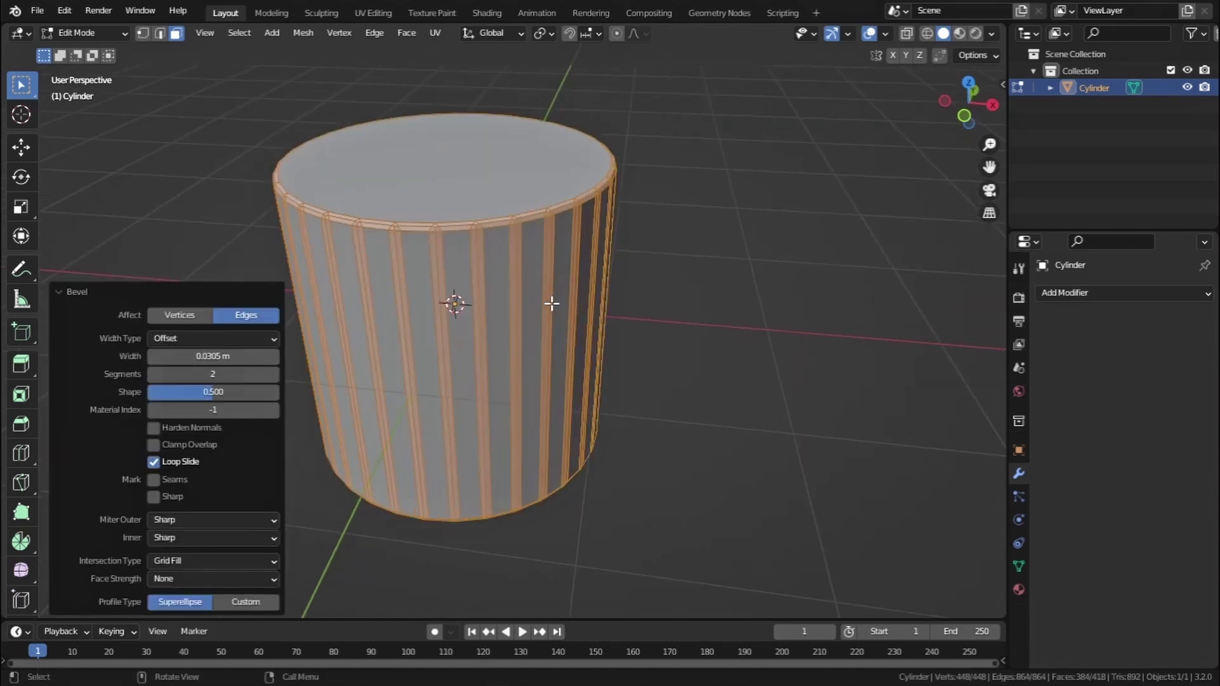
shift+middle_drag(545, 303, 664, 337)
middle_drag(591, 327, 544, 259)
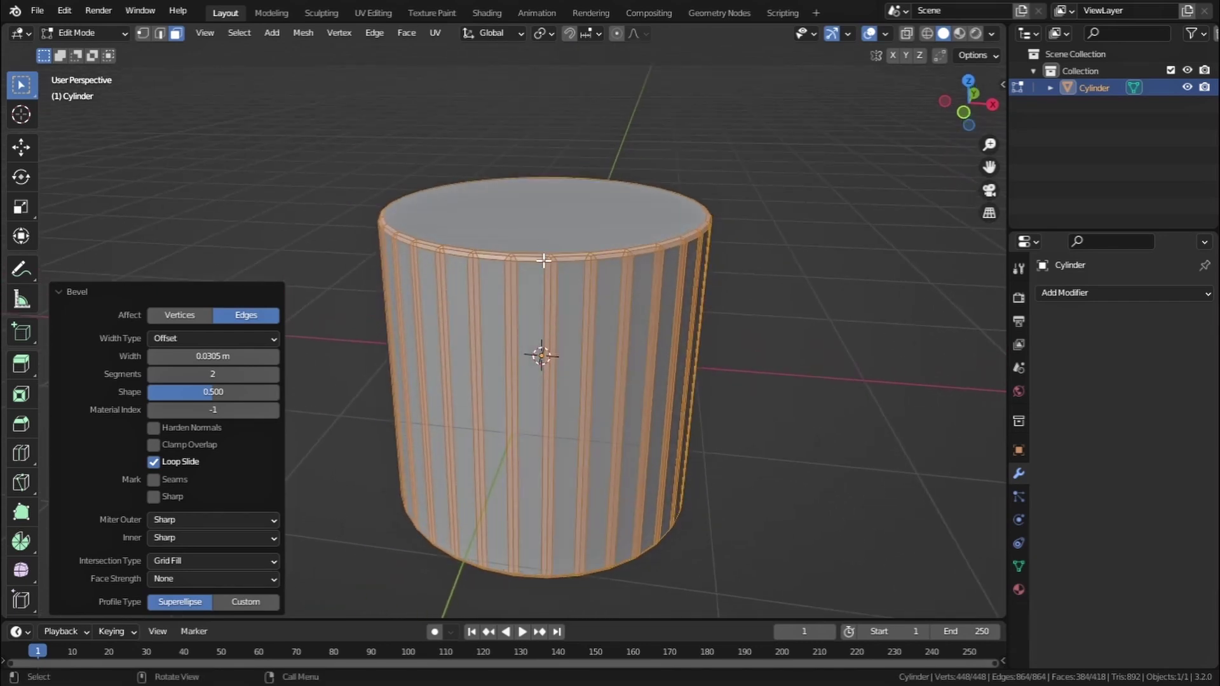
- Apply the cylinder's scale in Object Mode, then return to Sculpt Mode
click(97, 34)
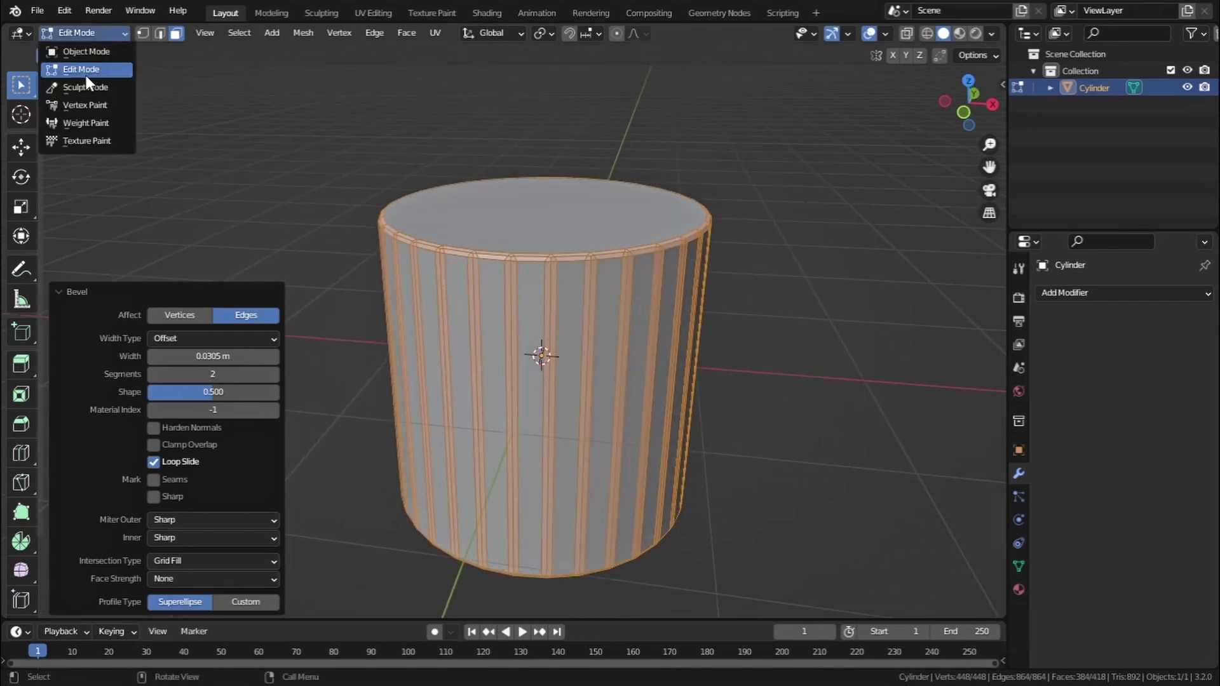
click(85, 86)
click(102, 32)
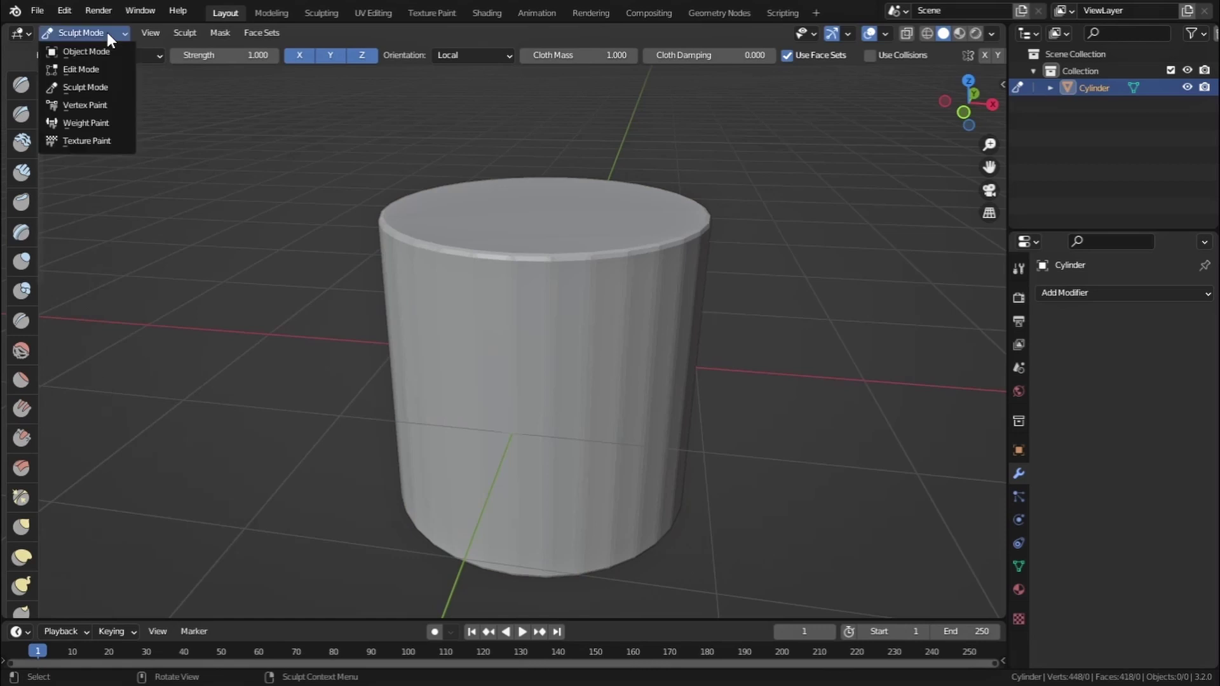
click(83, 46)
key(ctrl+a)
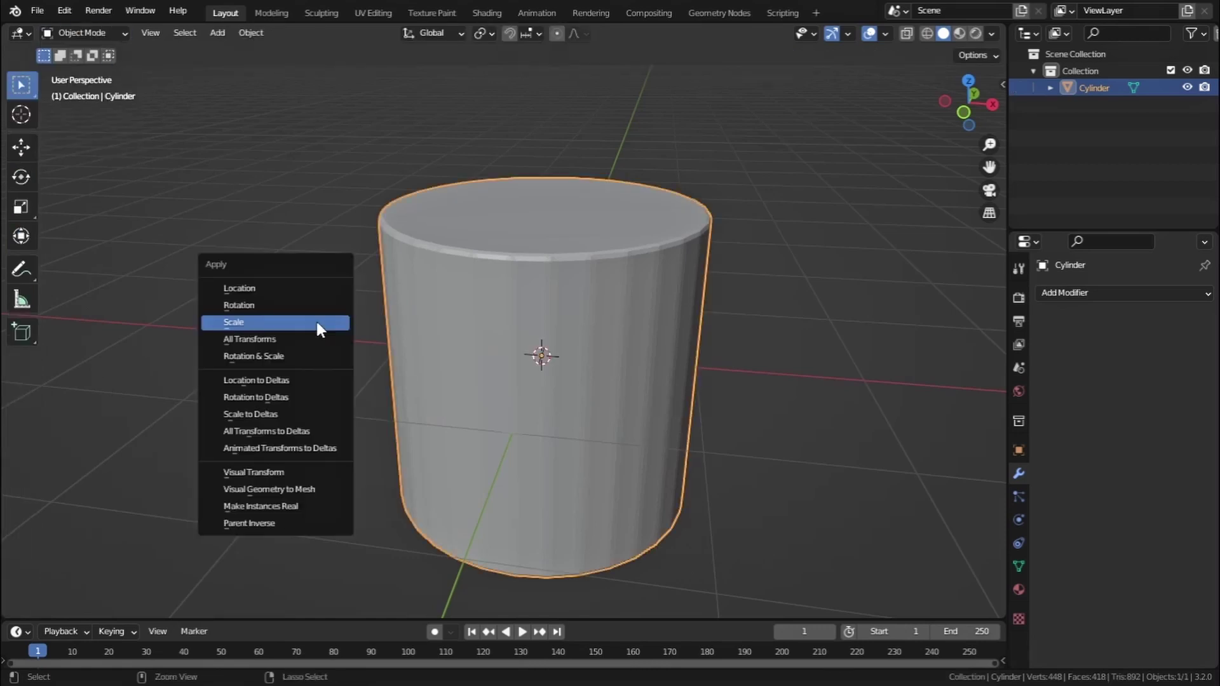
click(316, 321)
click(82, 32)
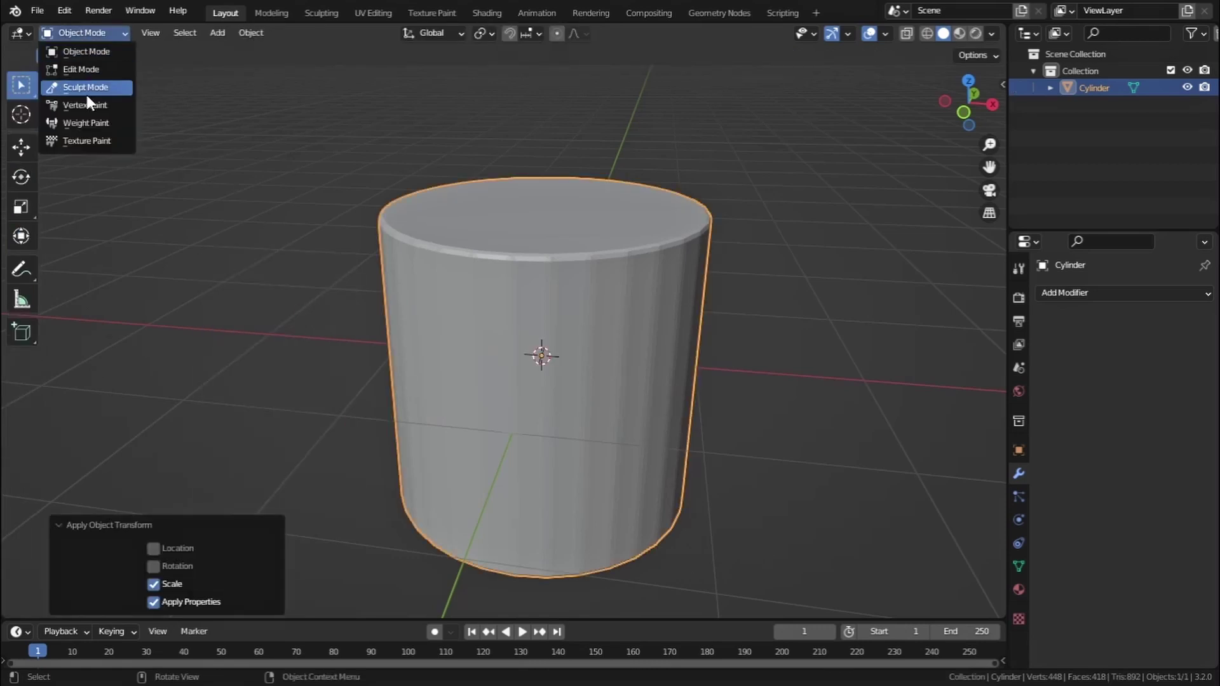
click(85, 86)
- Create a face set from the edit-mode selection to mark the beveled ribs and rim
click(247, 33)
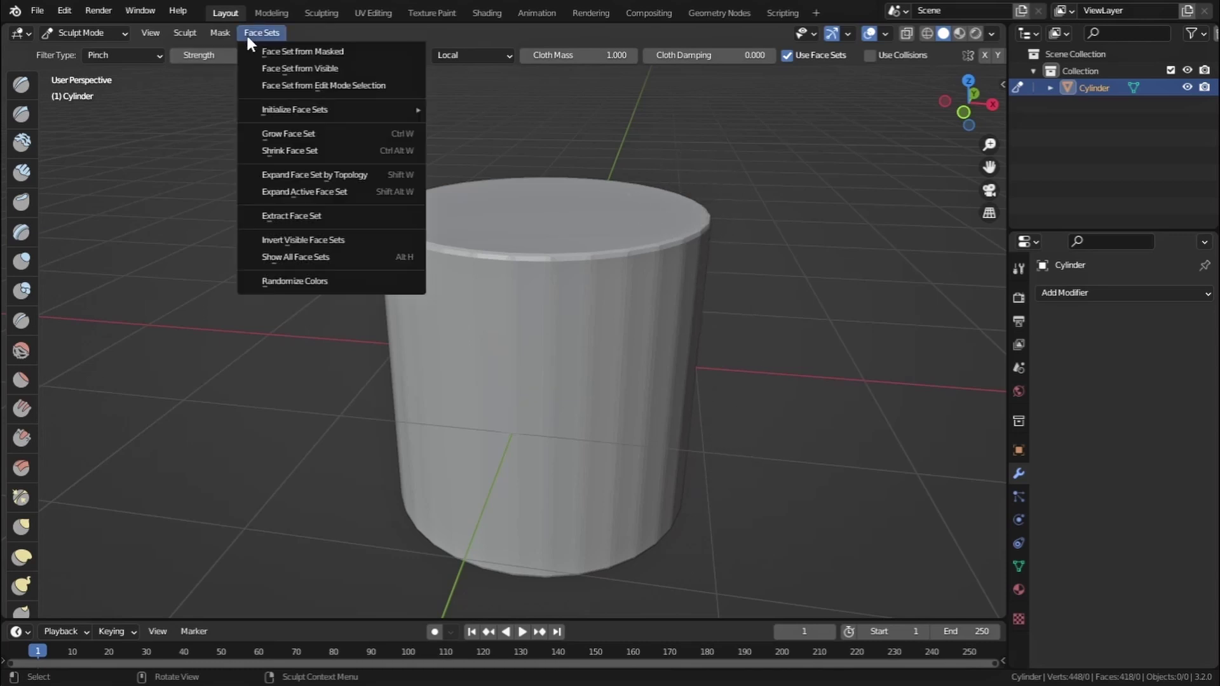
click(298, 87)
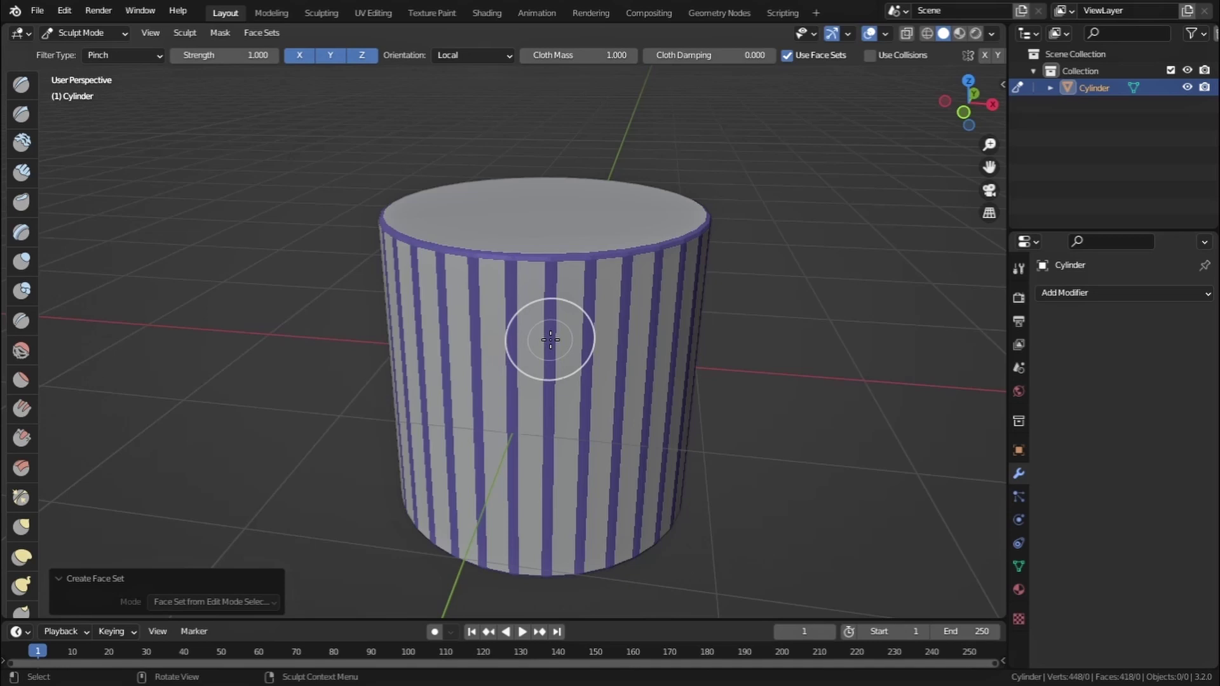
key(ctrl+z)
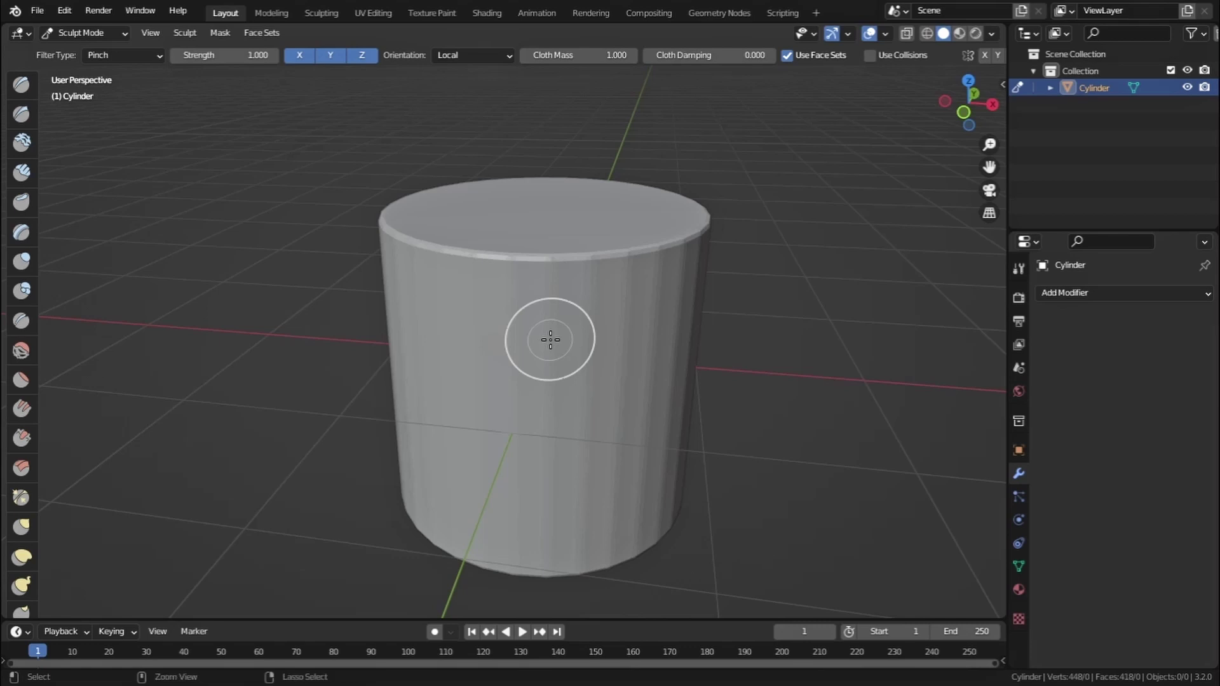
key(ctrl+shift+z)
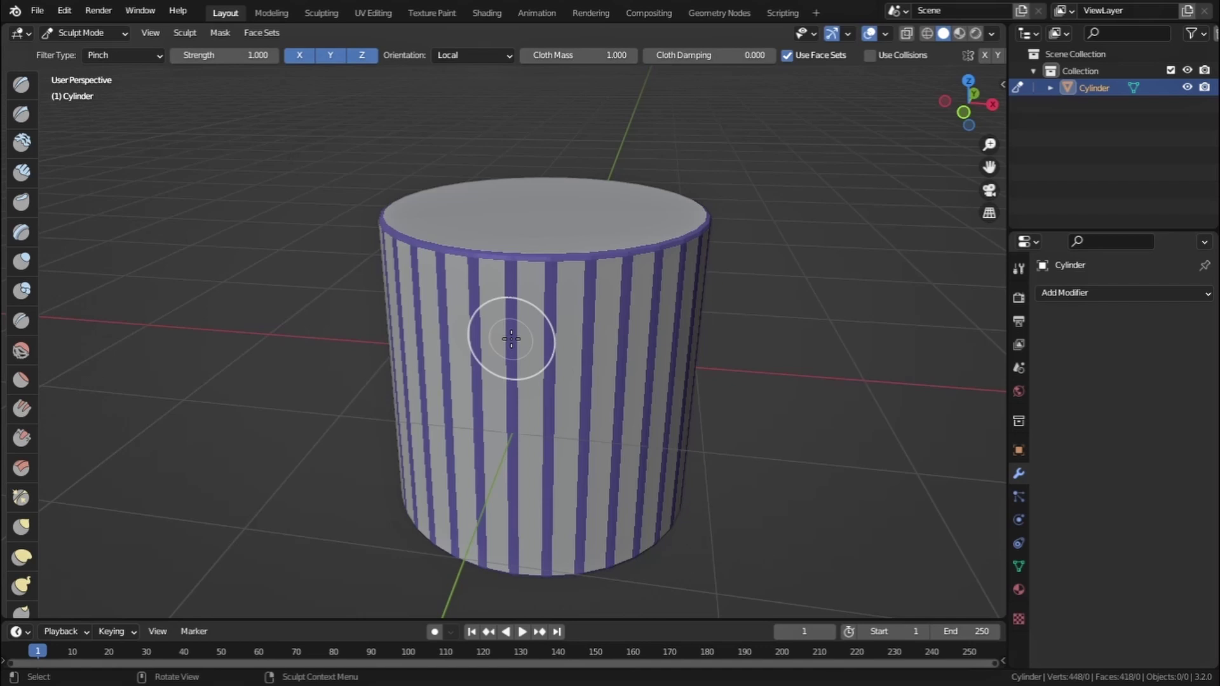
key(ctrl+z)
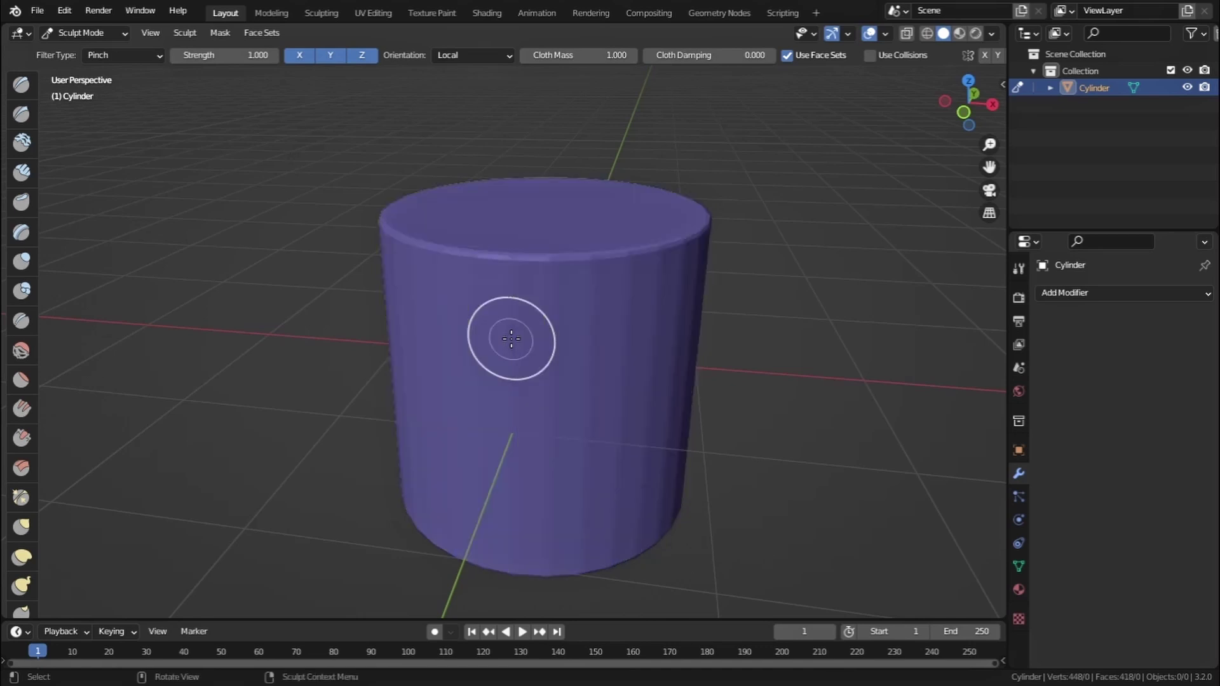
key(ctrl+shift+z)
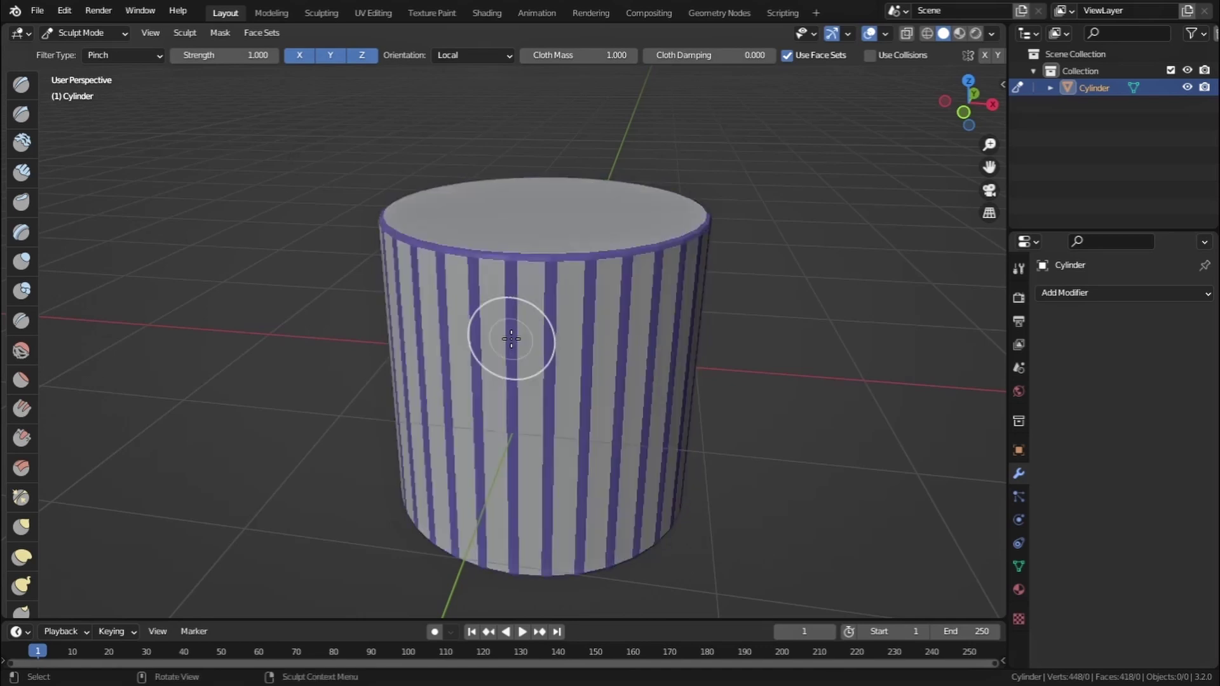
- Set the cloth filter type to Scale, test it on the cylinder, and undo the deformation
scroll(22, 556, down, 5)
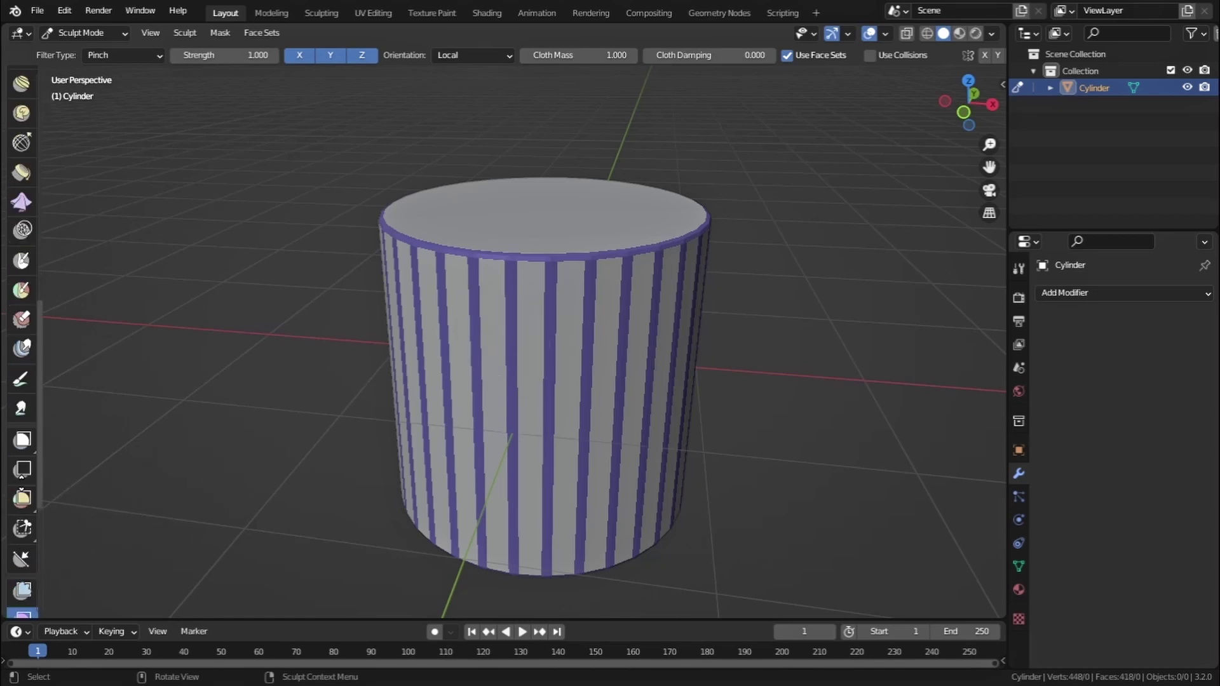
scroll(17, 336, down, 5)
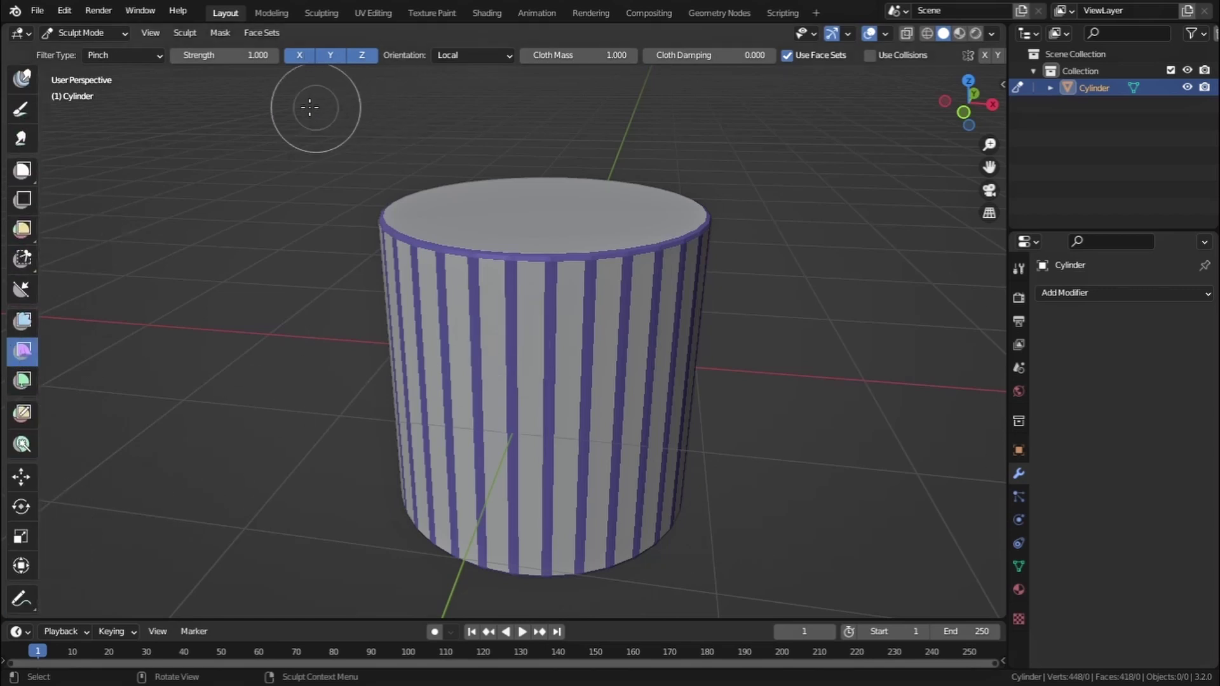
click(131, 55)
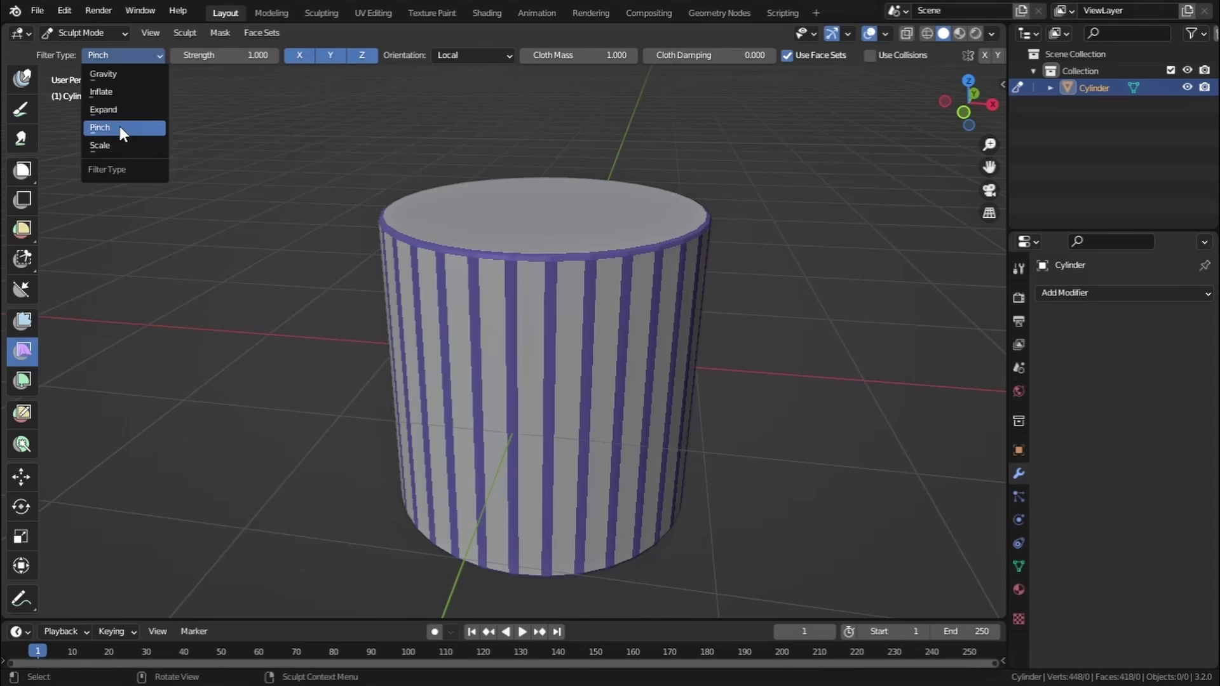
click(116, 145)
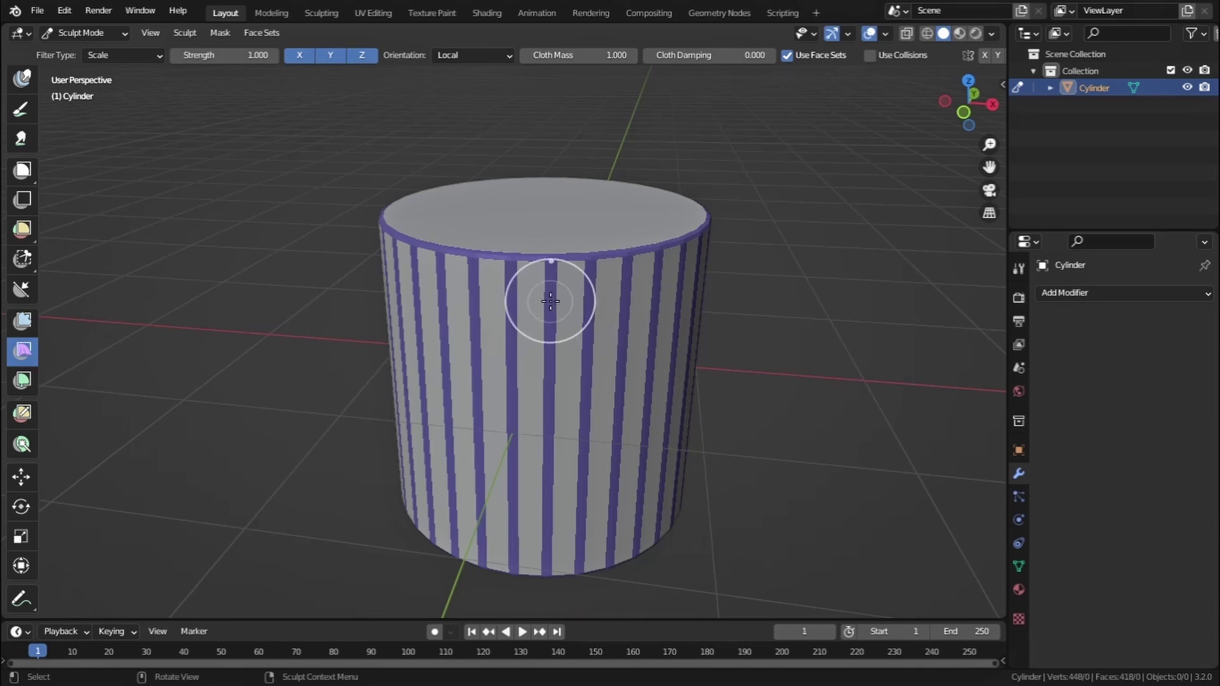
drag(544, 299, 169, 373)
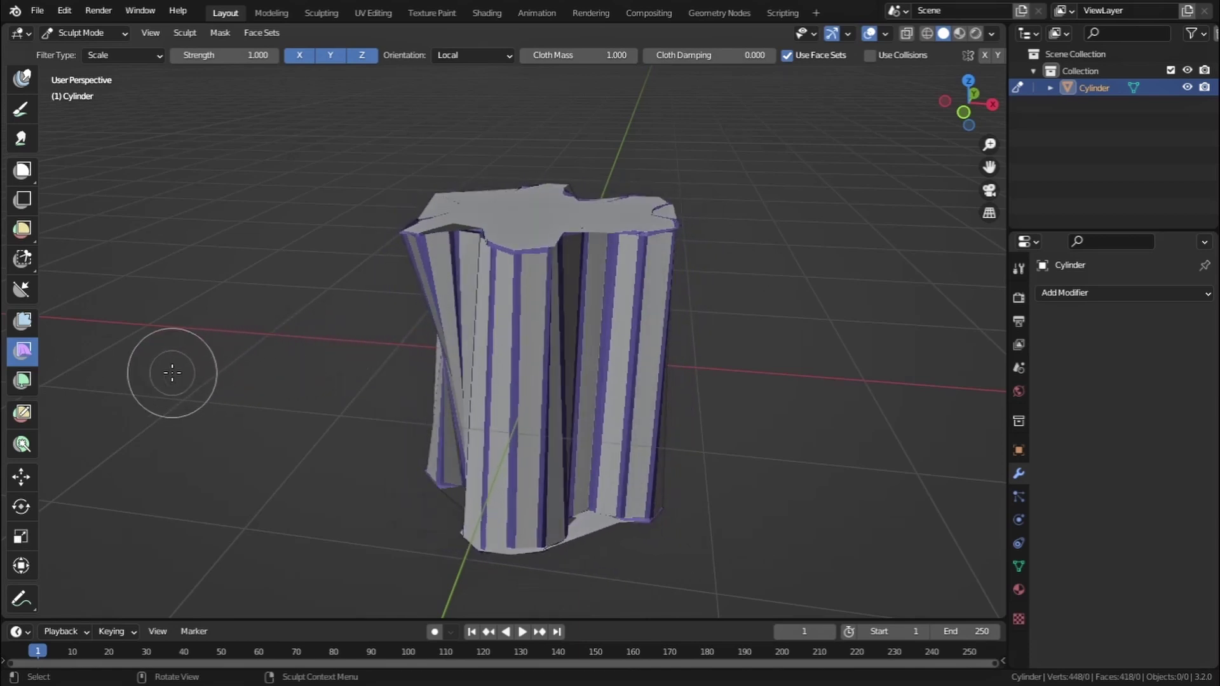
key(ctrl+z)
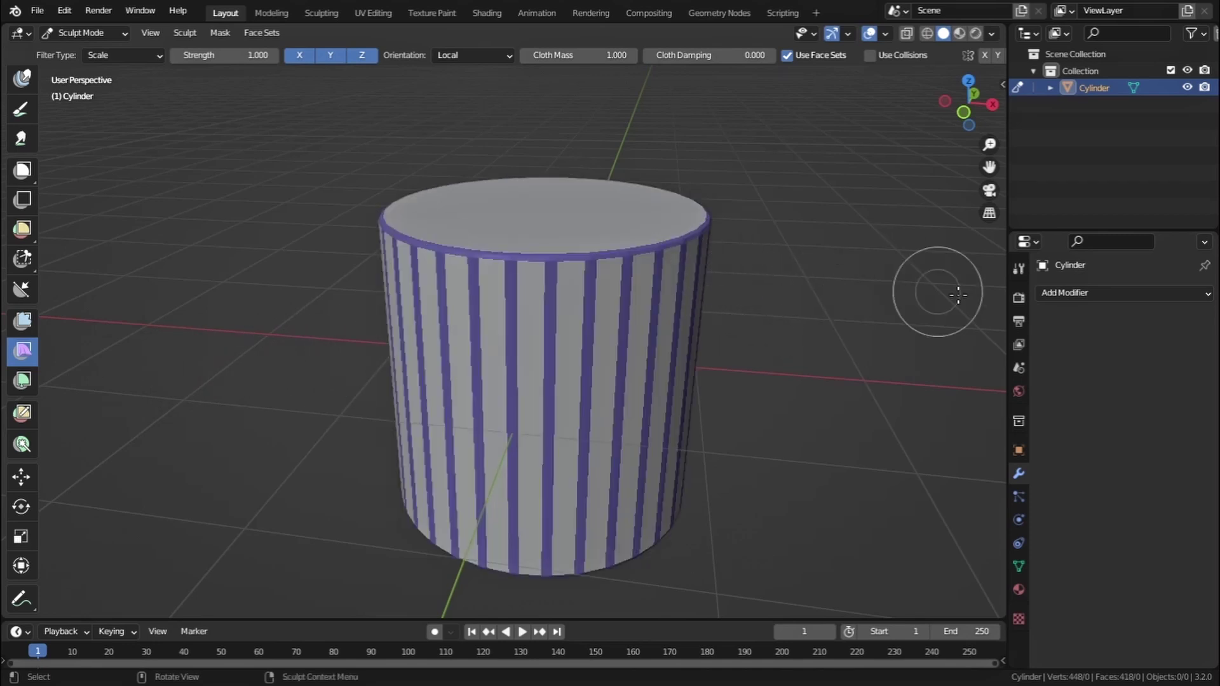
- Add a Subdivision Surface modifier and apply it to the cylinder mesh
click(1089, 293)
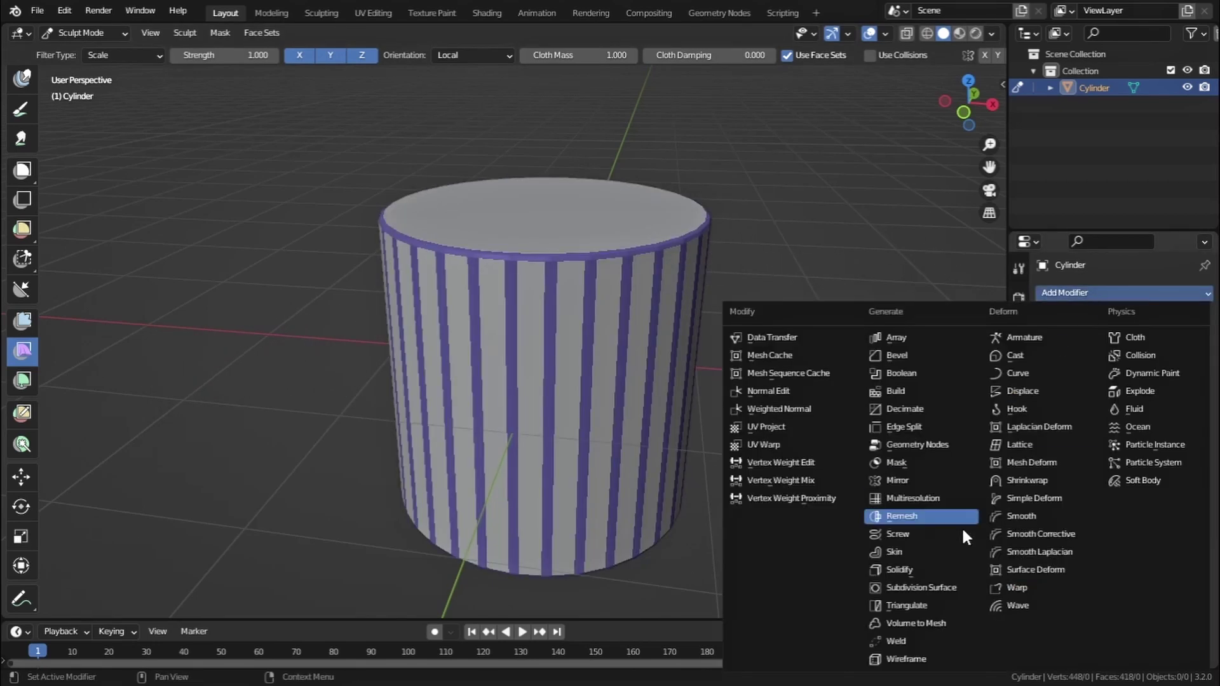
click(953, 588)
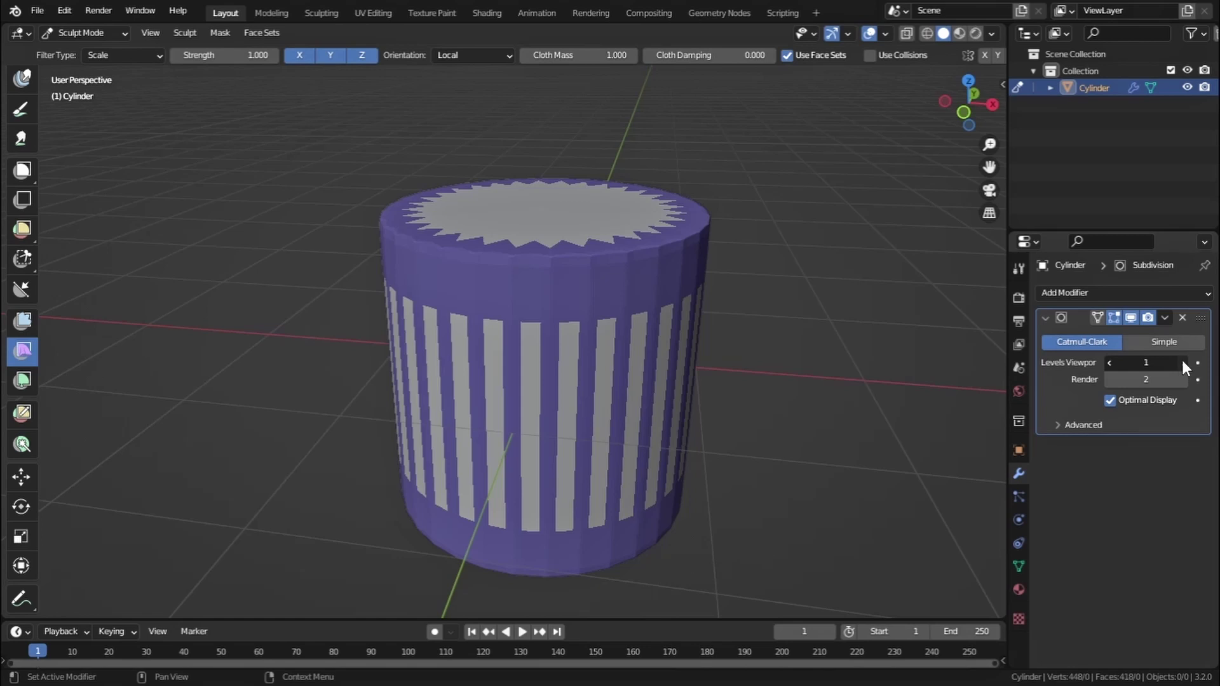
click(1165, 317)
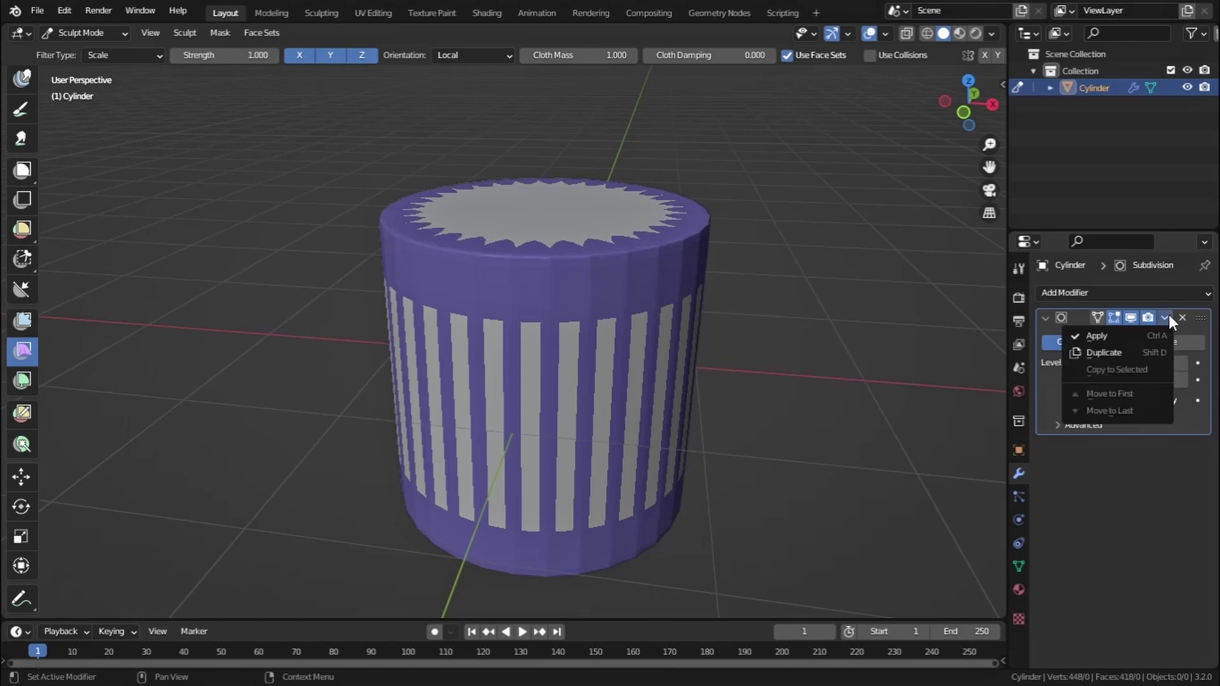
key(ctrl+a)
click(1102, 290)
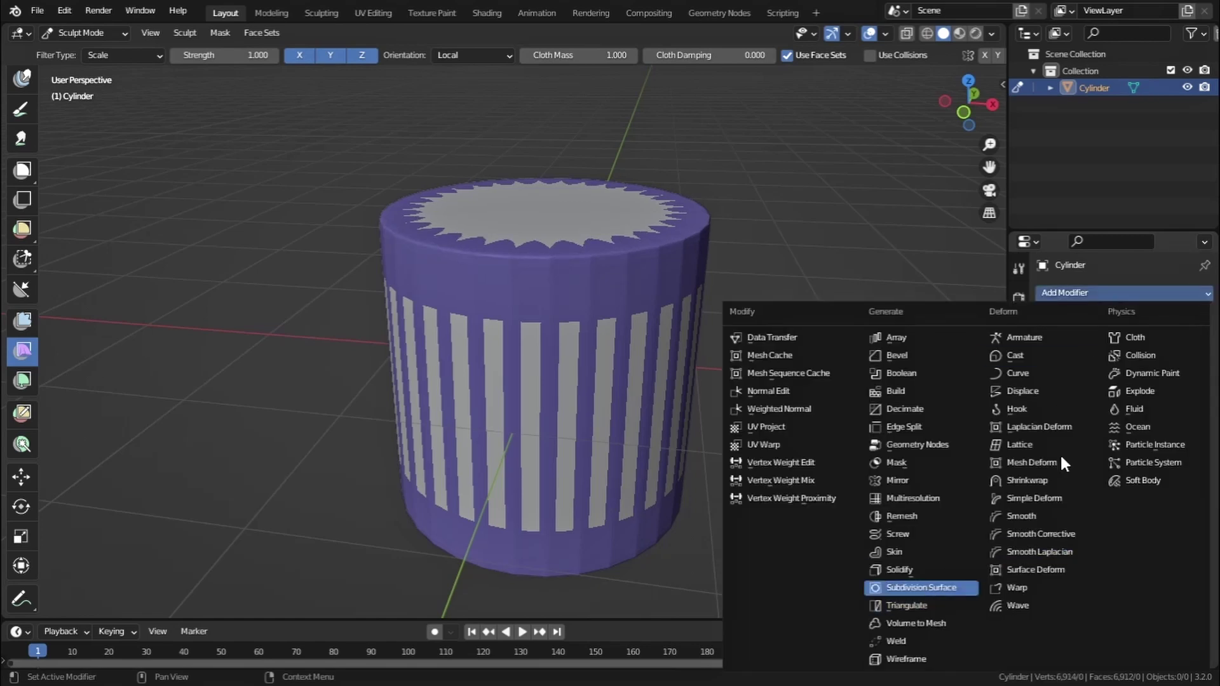
- Add a second Subdivision Surface at viewport level 2 and shrink the face set twice
key(Return)
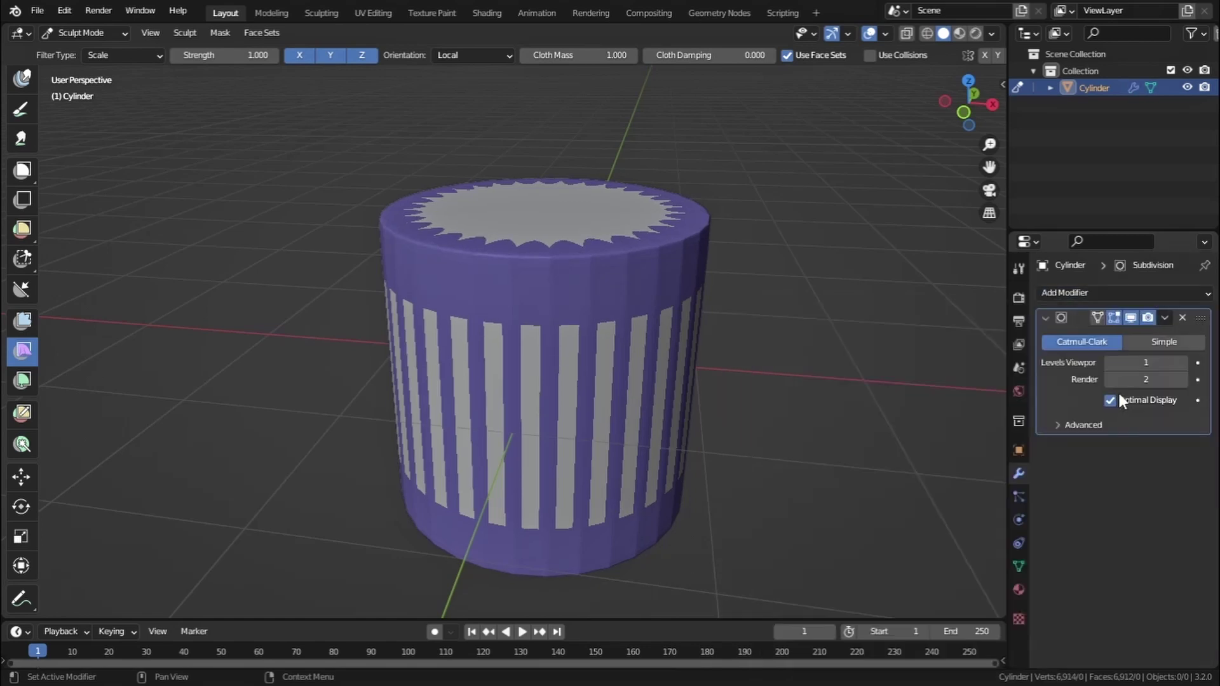
click(1181, 363)
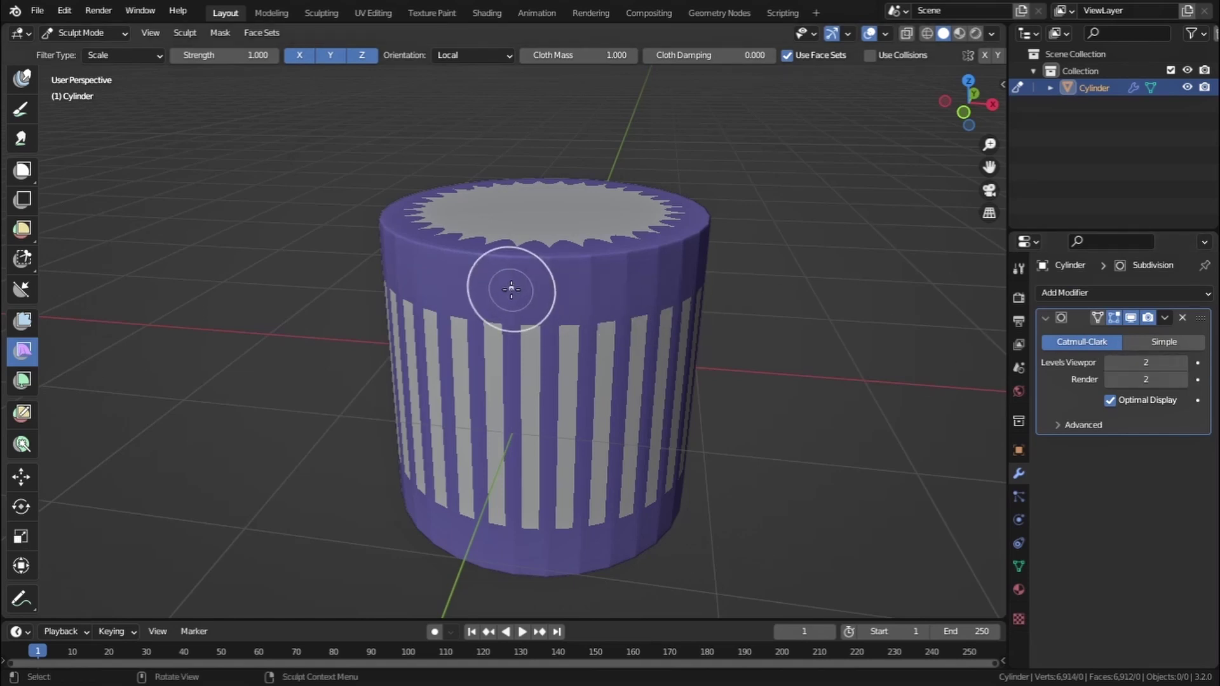
key(ctrl+alt+w)
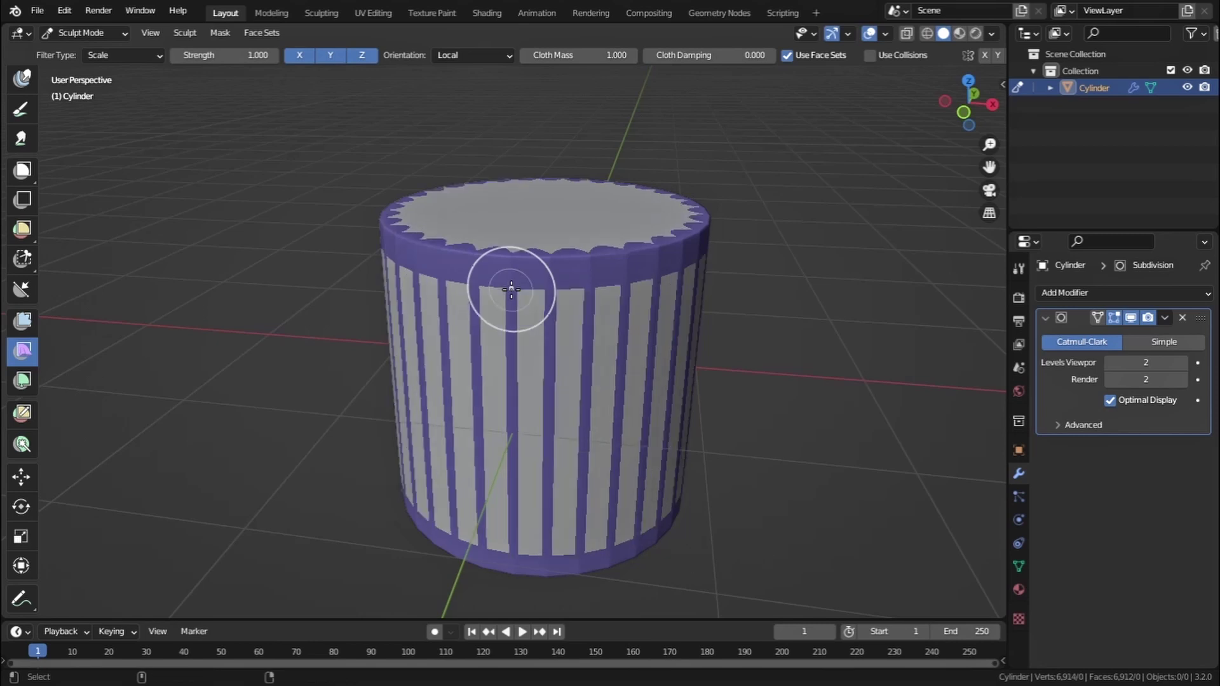
key(ctrl+alt+w)
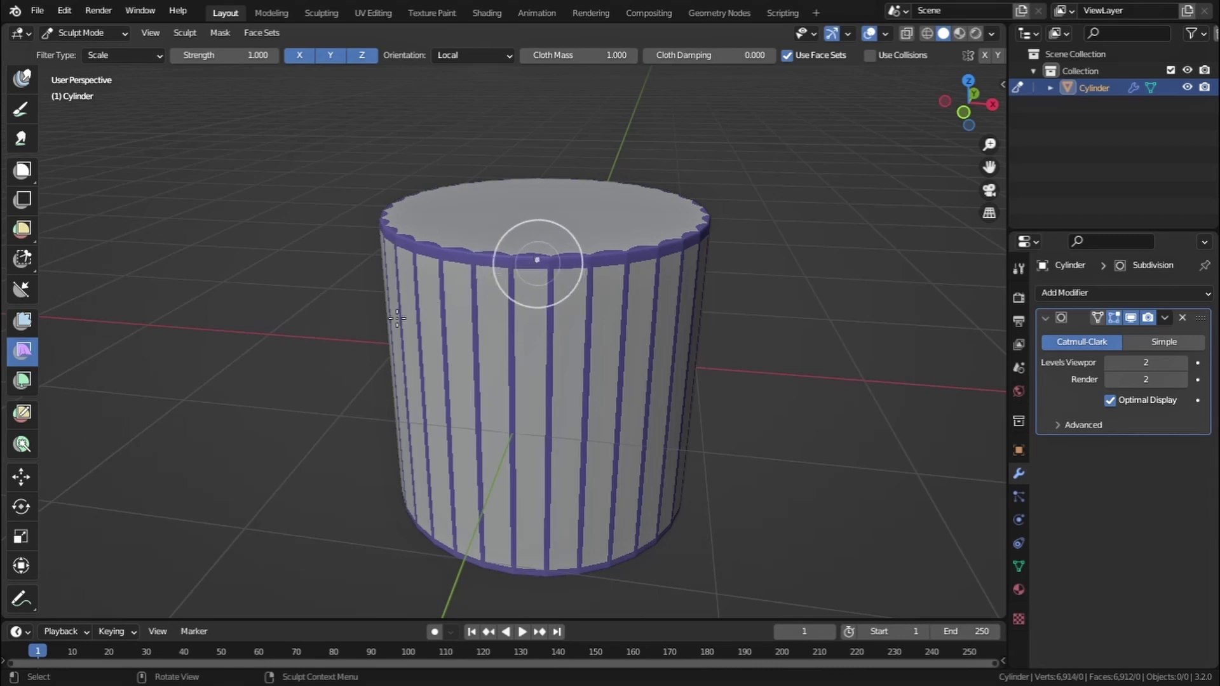
- Drag the Scale cloth filter on the cylinder, toggling overlays to inspect the pleats
drag(302, 360, 138, 424)
mouse_move(531, 334)
middle_down()
mouse_move(566, 305)
mouse_move(541, 328)
middle_up()
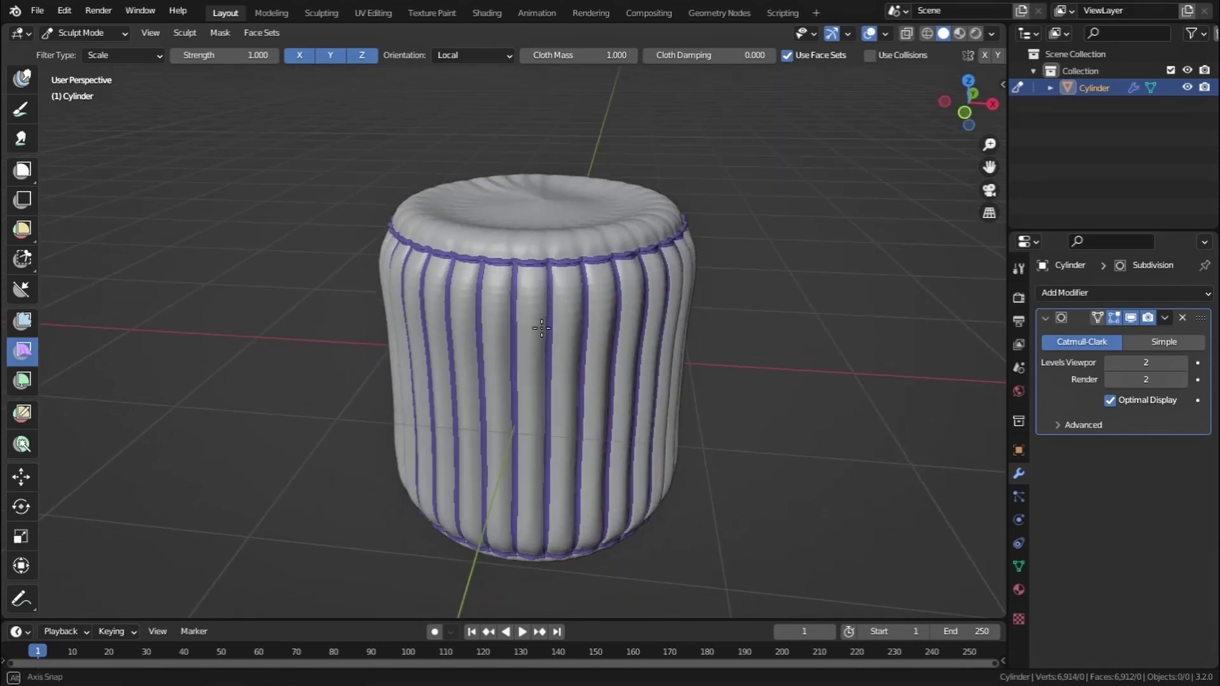
click(869, 33)
mouse_move(585, 291)
middle_down()
mouse_move(611, 275)
mouse_move(692, 283)
mouse_move(602, 288)
mouse_move(646, 284)
mouse_move(574, 312)
middle_up()
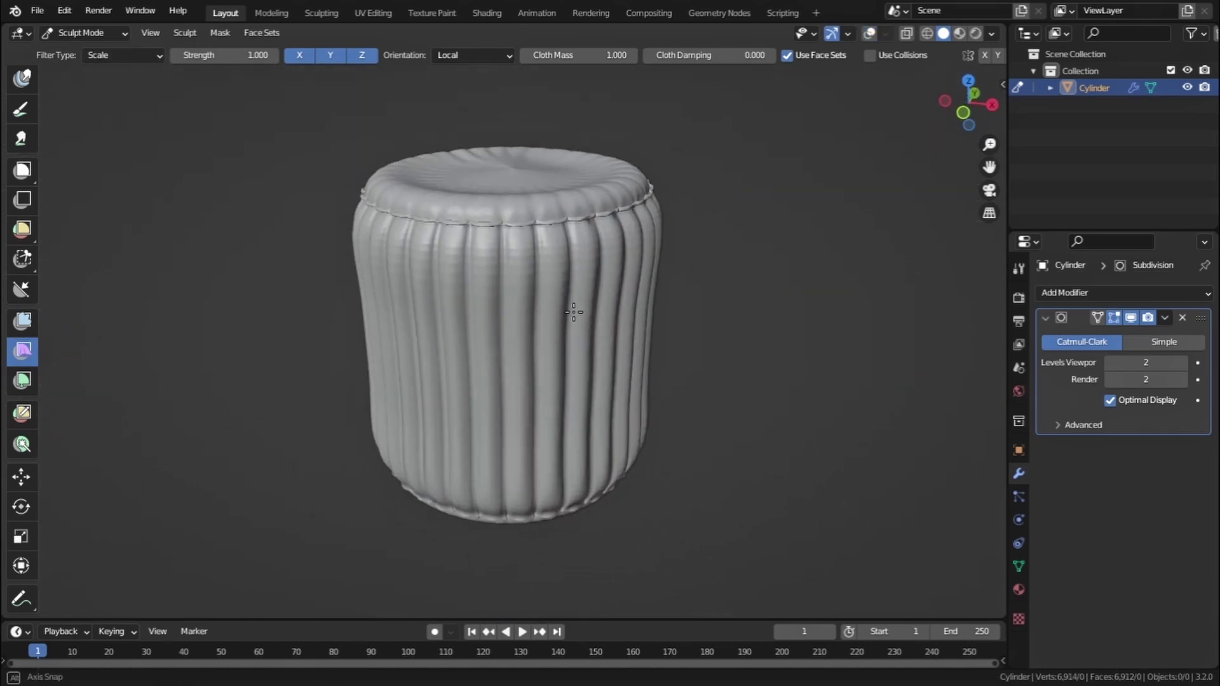
click(867, 33)
middle_drag(538, 328, 545, 353)
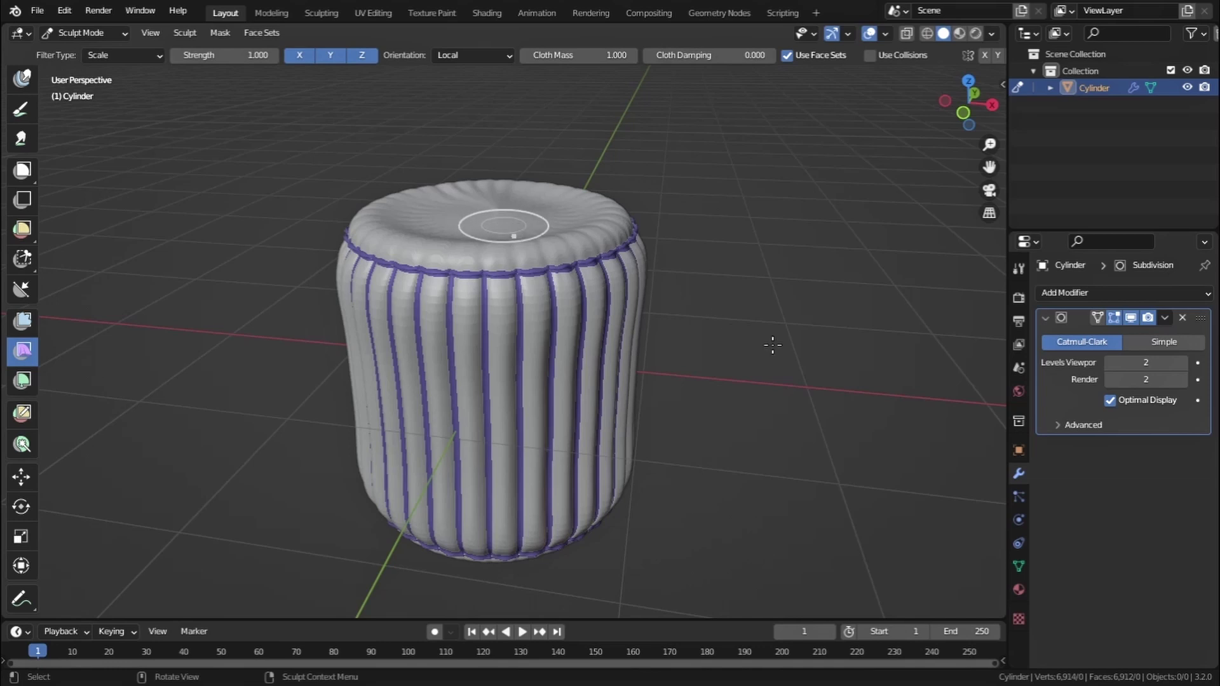
- Widen the cylinder further so its panels puff out and the top gathers into wrinkles
drag(907, 403, 1066, 476)
drag(844, 185, 840, 63)
click(869, 33)
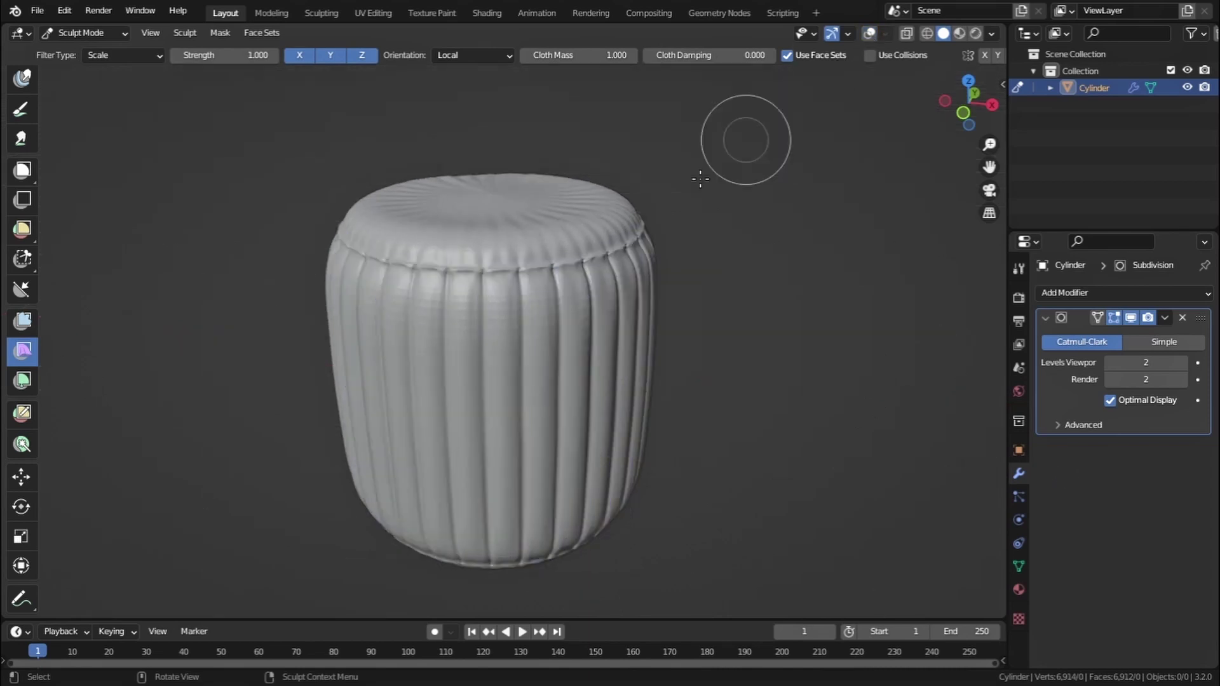
key(KP_1)
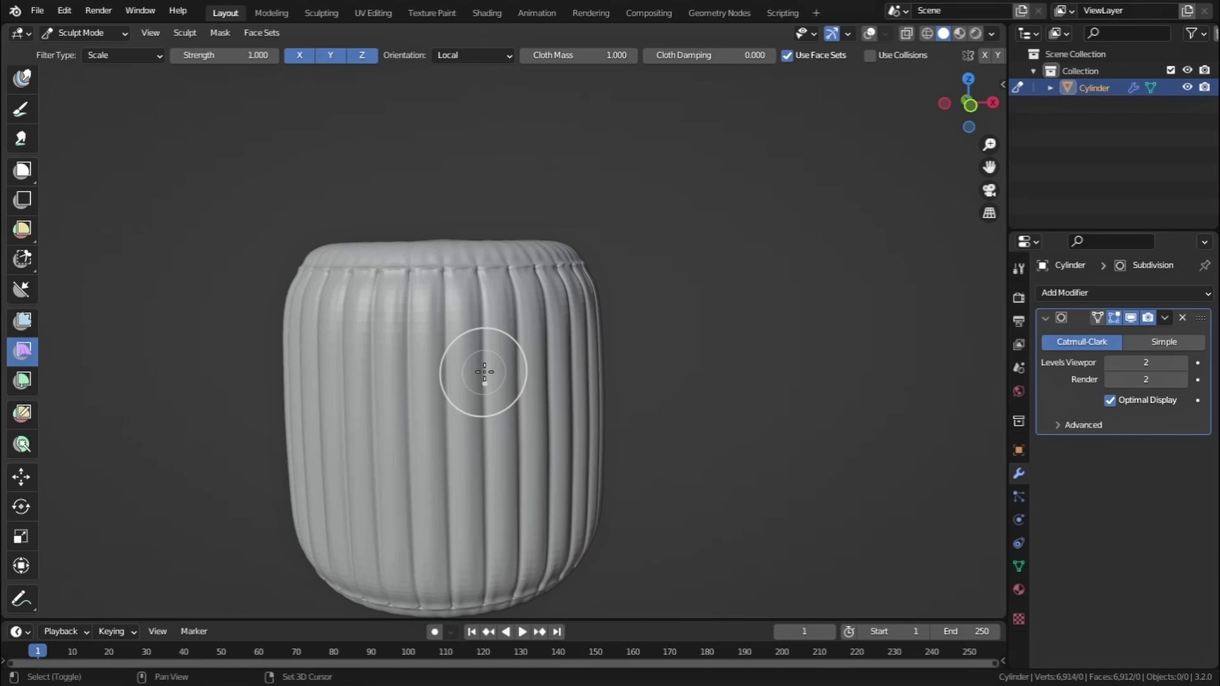
middle_drag(484, 371, 537, 310)
- Undo to the plain cylinder, switch the cloth filter to Inflate, and puff the panels up
key(shift+alt+z)
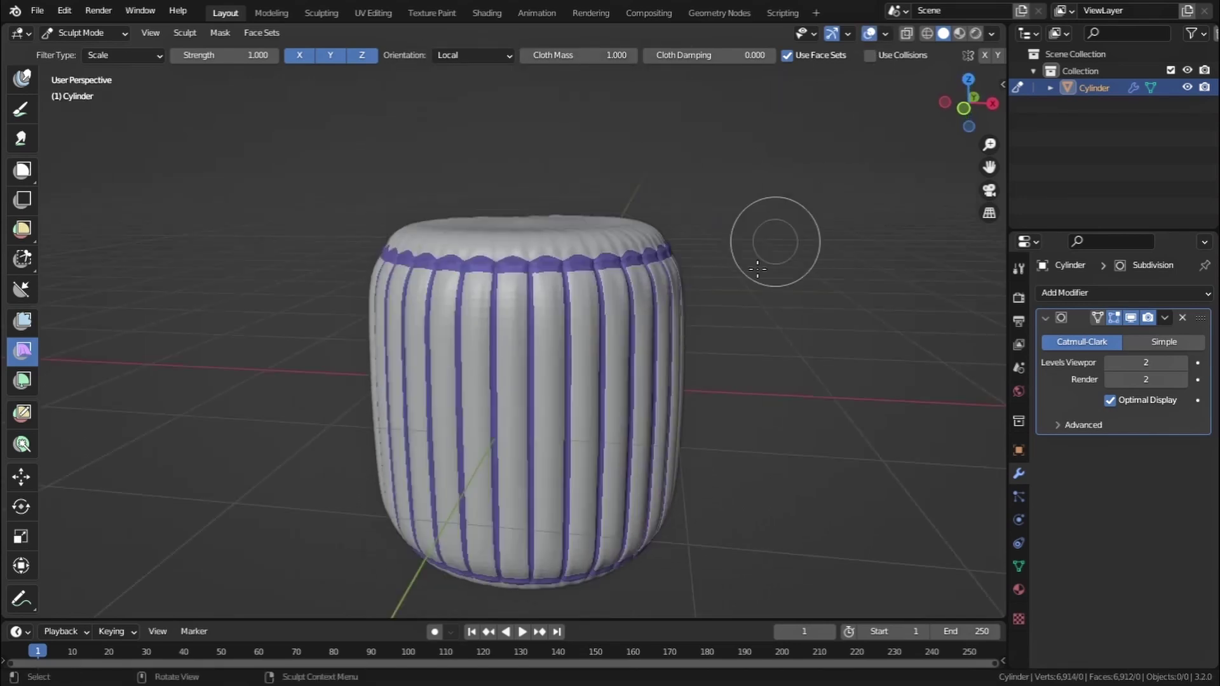
key(ctrl+z)
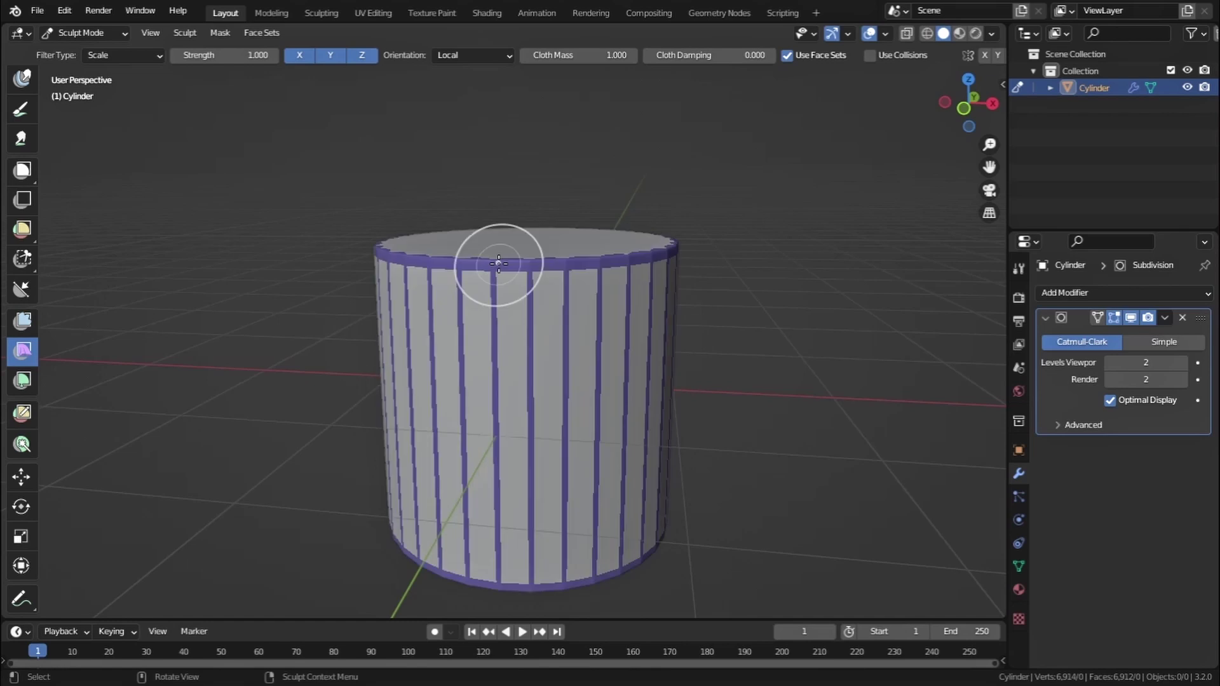
click(116, 49)
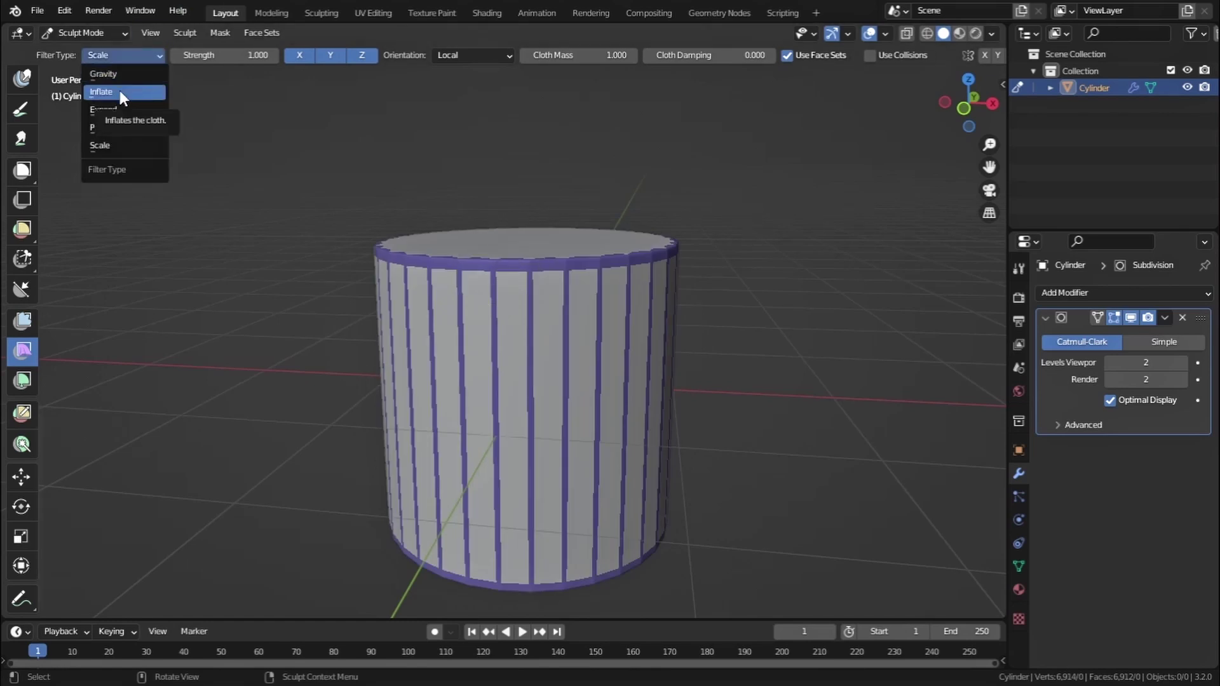
click(120, 92)
mouse_move(613, 322)
mouse_down()
mouse_move(608, 337)
mouse_move(601, 304)
mouse_up()
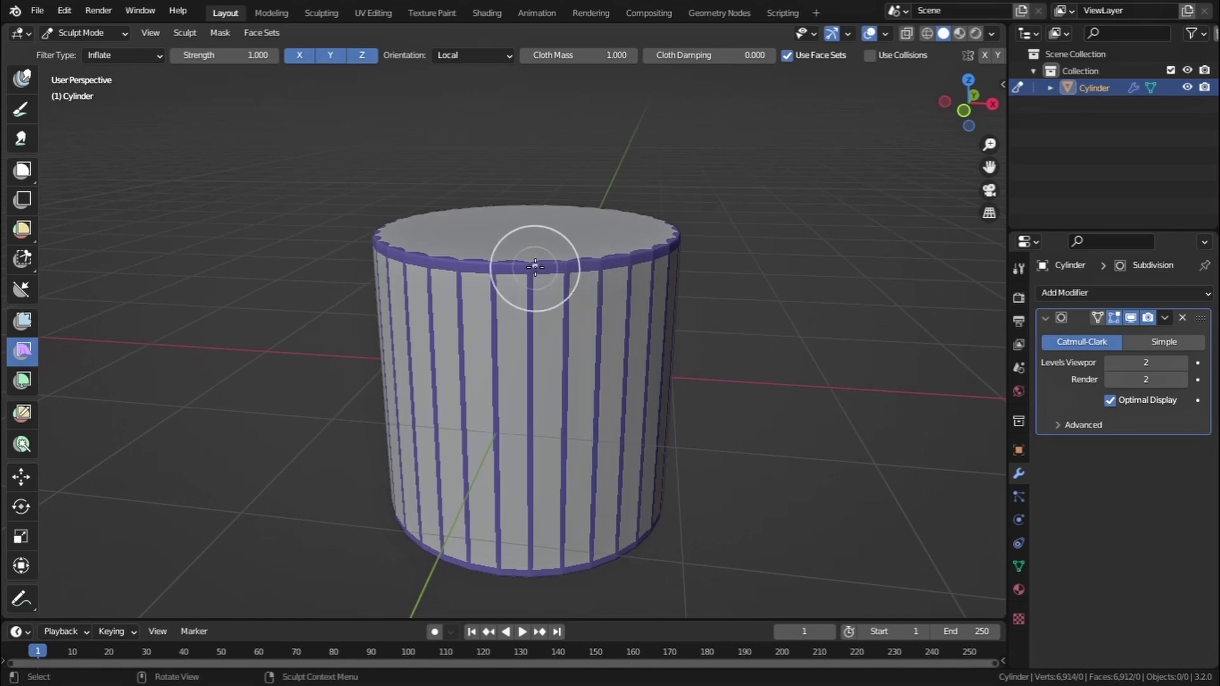
drag(534, 267, 494, 281)
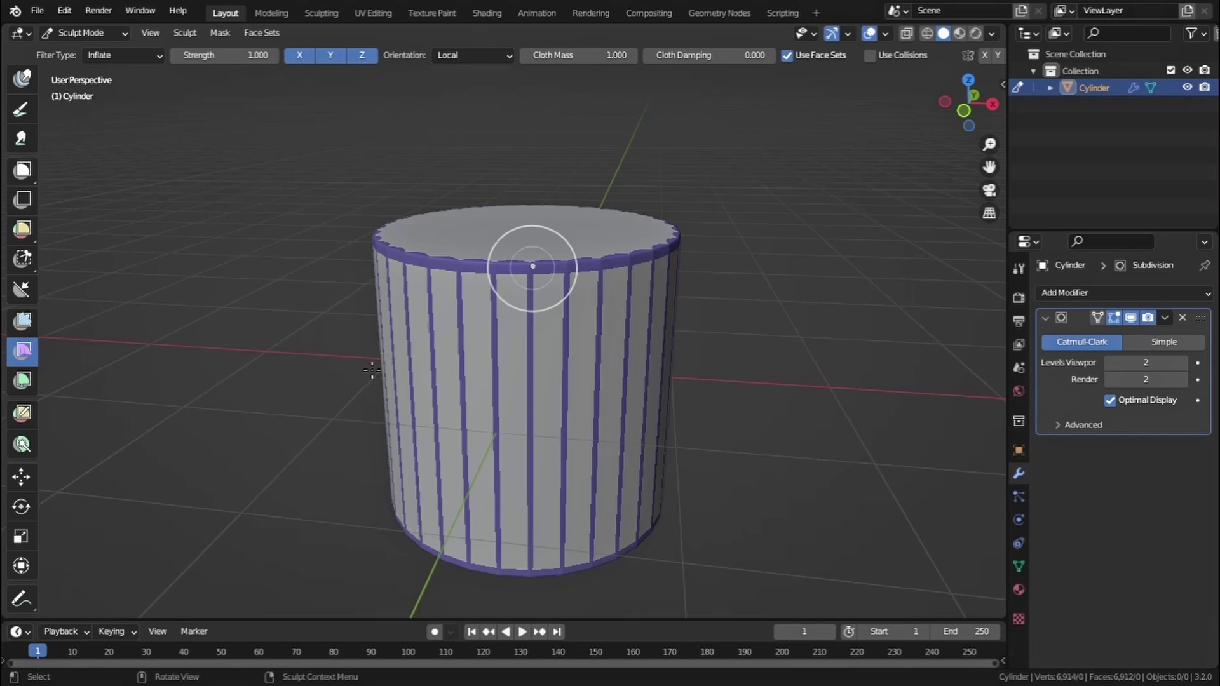
drag(372, 369, 266, 422)
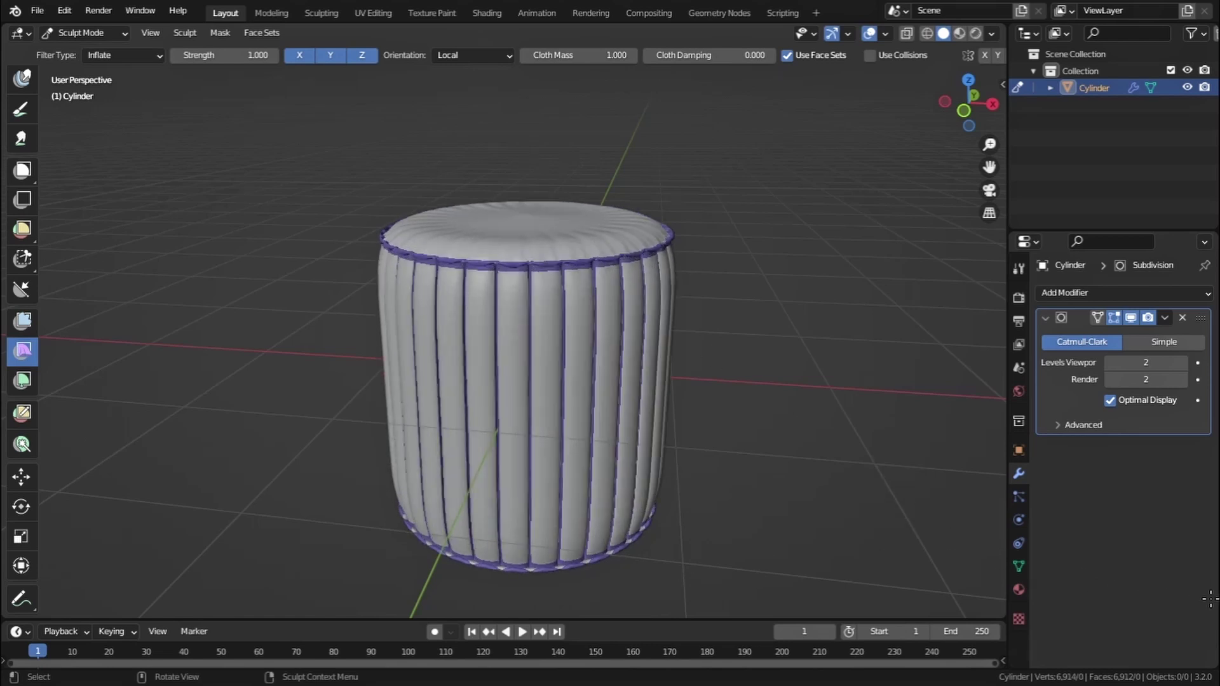
- Inflate the pleated cushion a little more with several Inflate cloth filter passes
drag(1214, 603, 1194, 597)
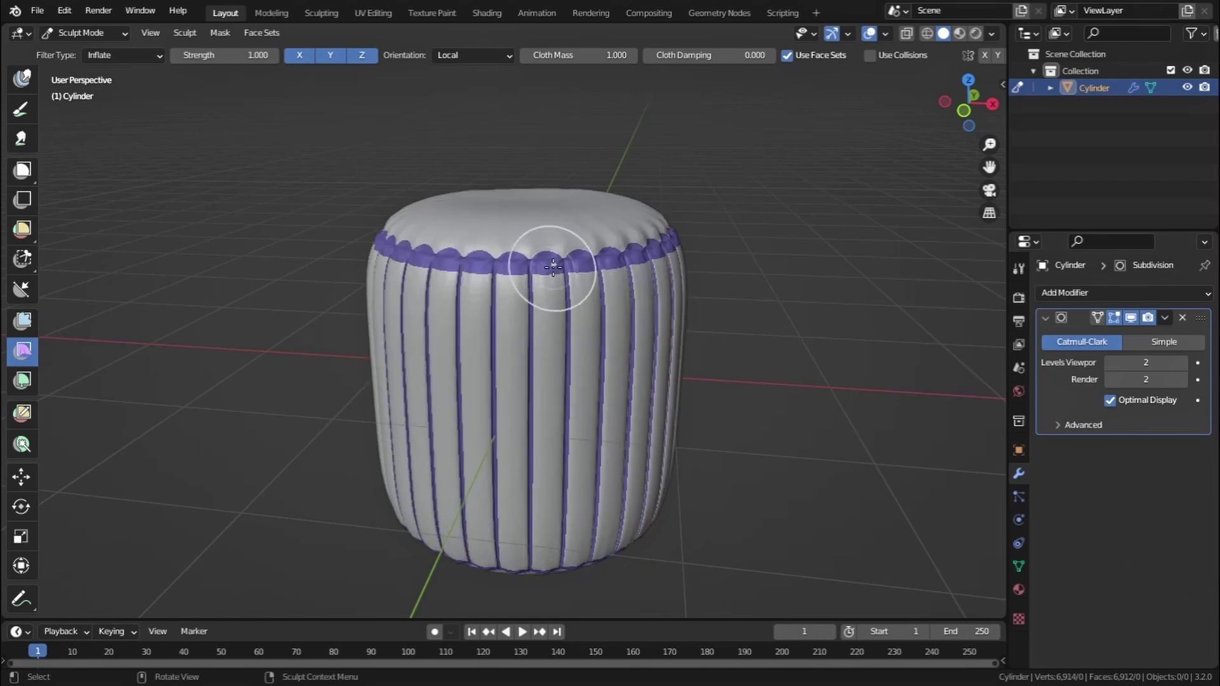
drag(553, 267, 398, 369)
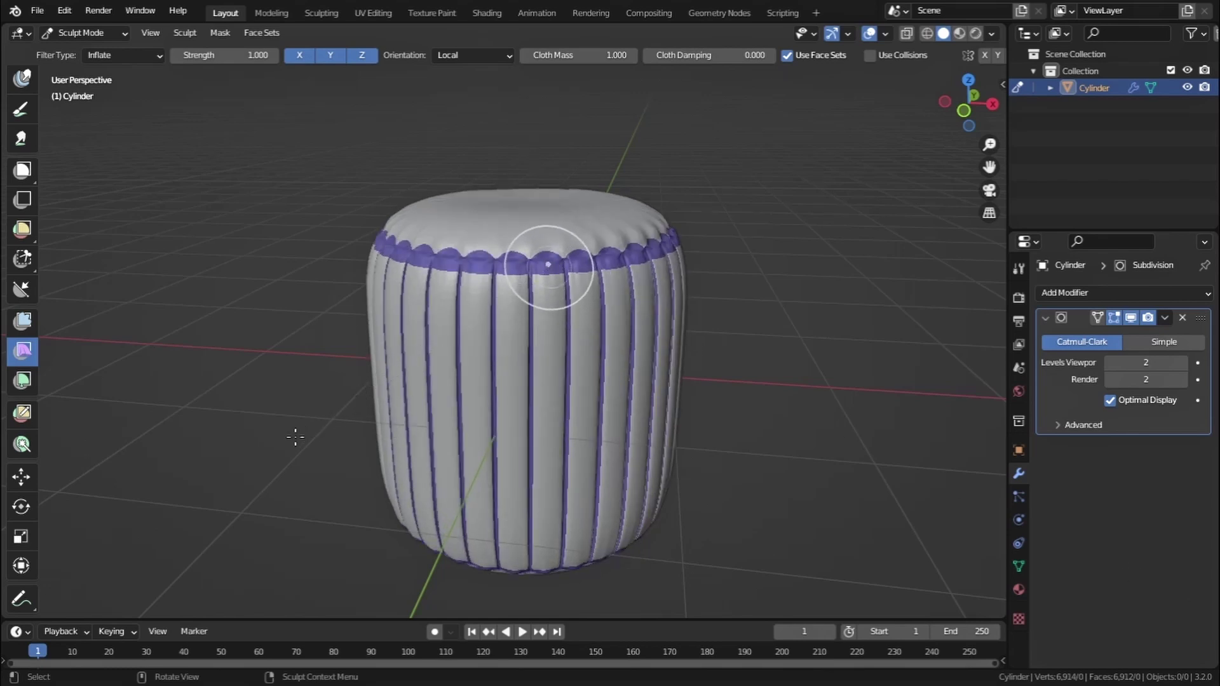
drag(296, 436, 227, 463)
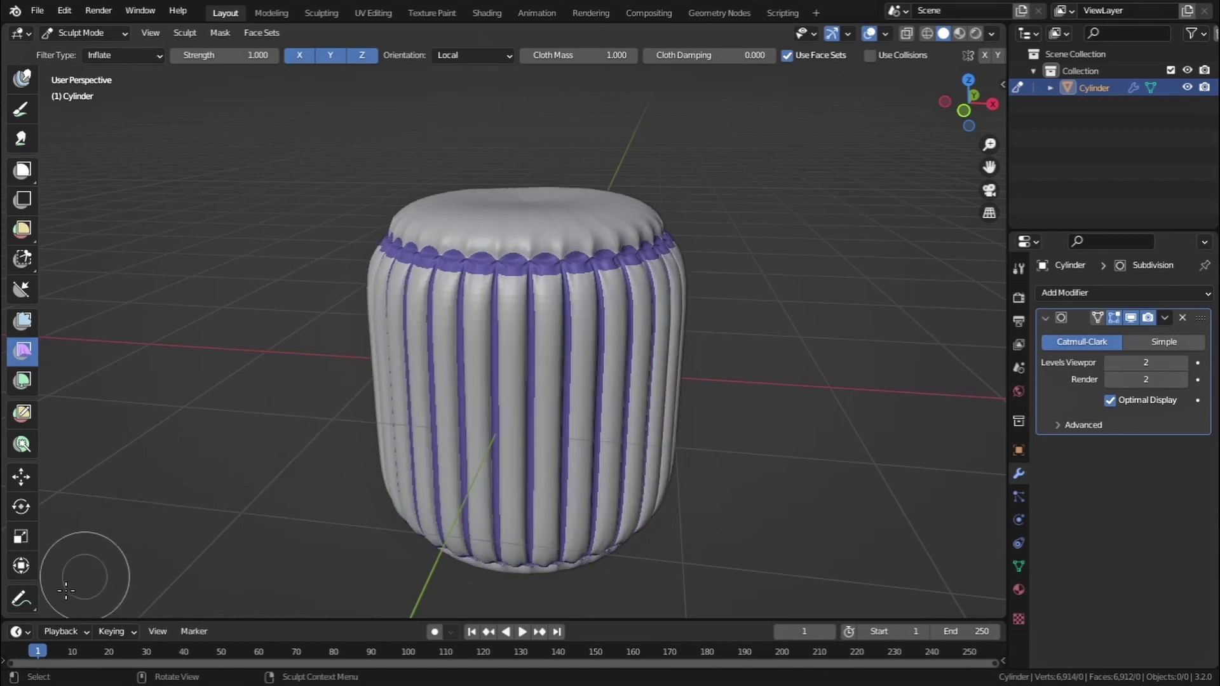
drag(574, 232, 598, 242)
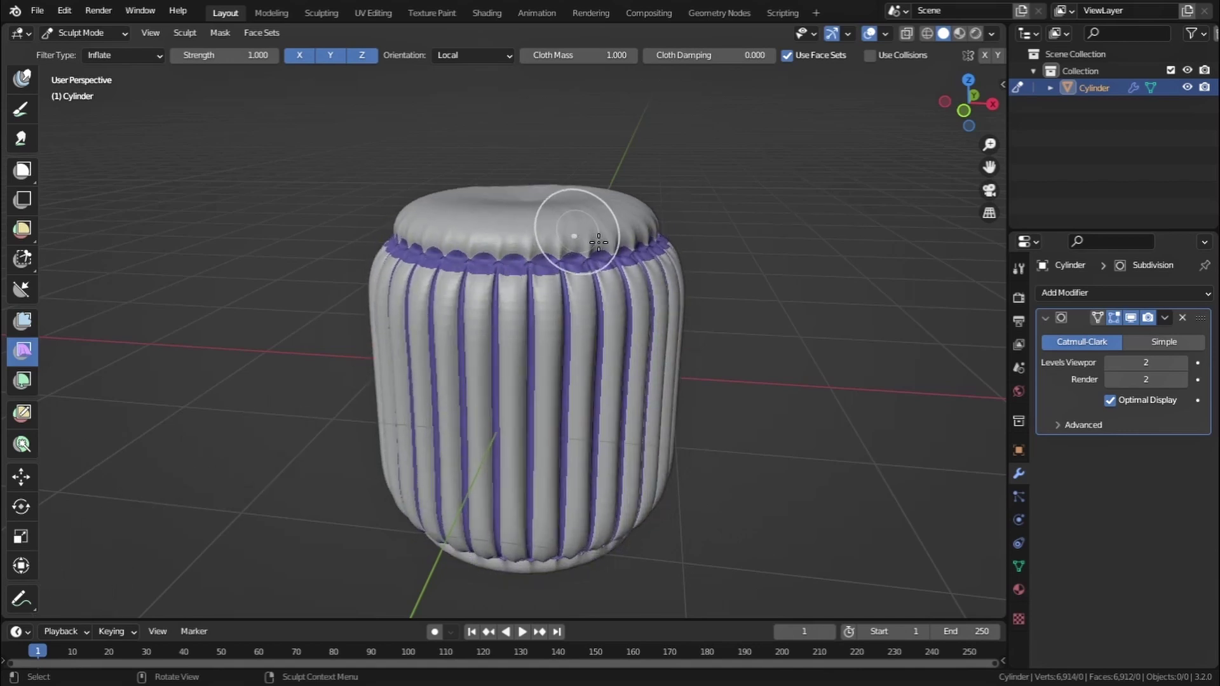
mouse_move(738, 324)
mouse_down()
mouse_move(861, 408)
mouse_move(790, 362)
mouse_up()
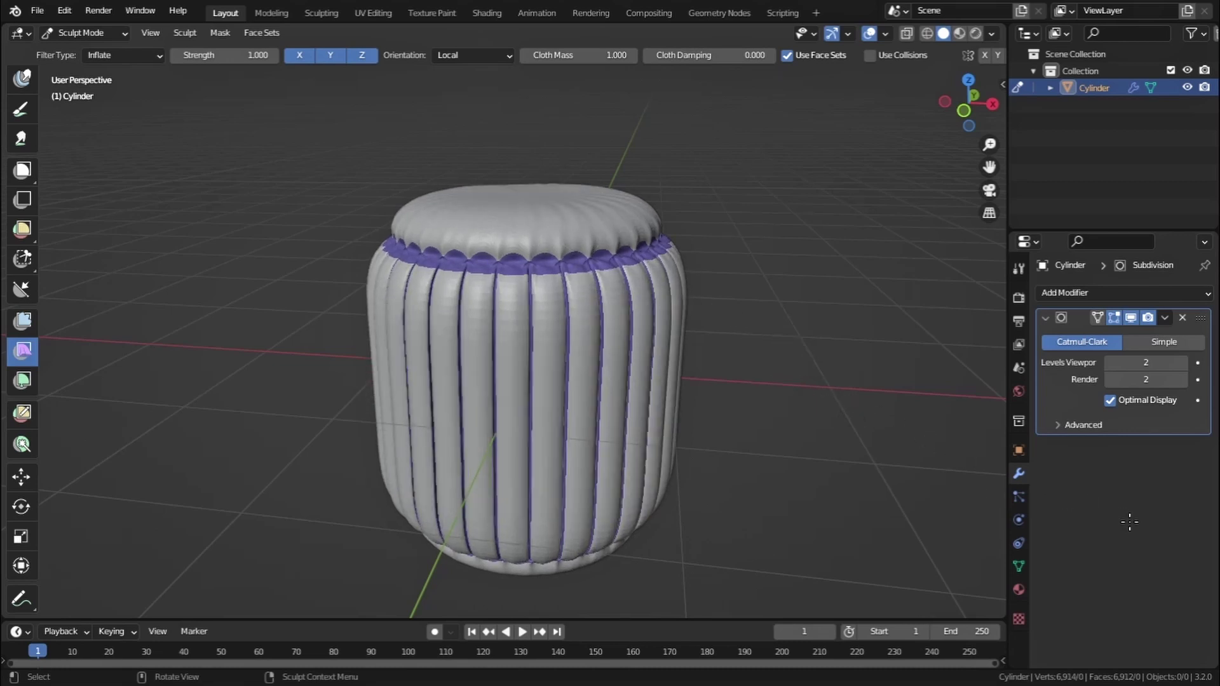
- Hide overlays, shade the cushion smooth in Object Mode, then delete it
click(869, 33)
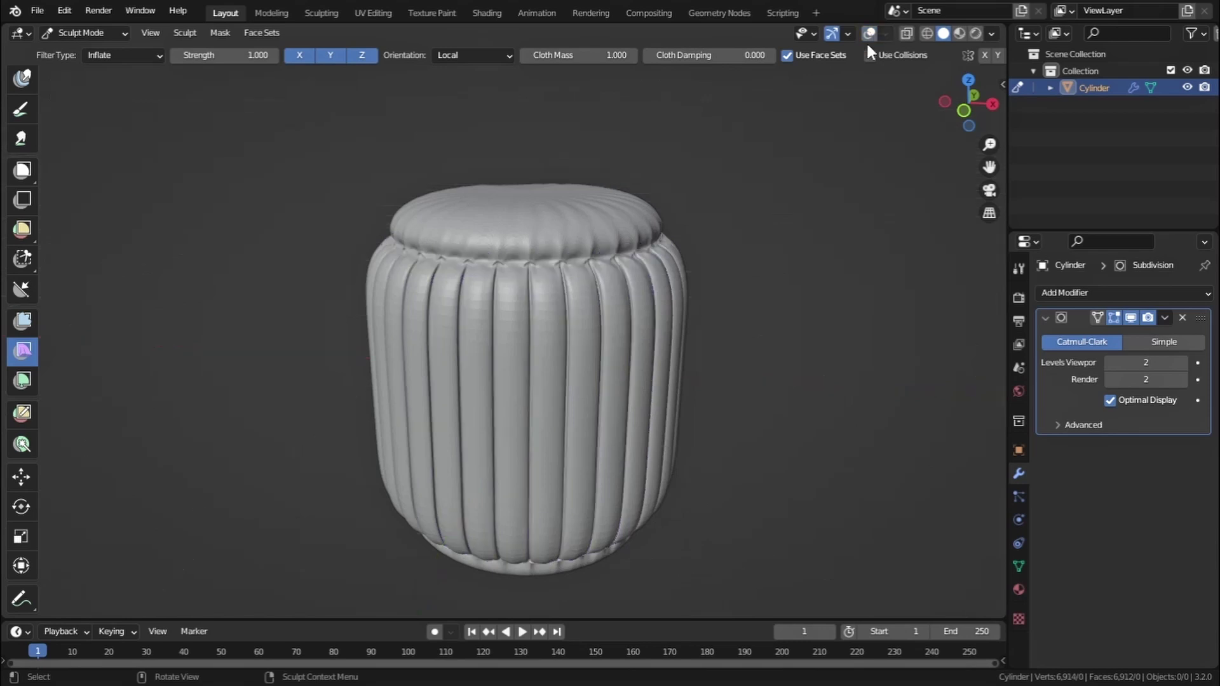
middle_drag(550, 354, 542, 379)
mouse_move(571, 340)
middle_down()
mouse_move(468, 327)
mouse_move(471, 281)
middle_up()
key(ctrl+Tab)
right_click(472, 281)
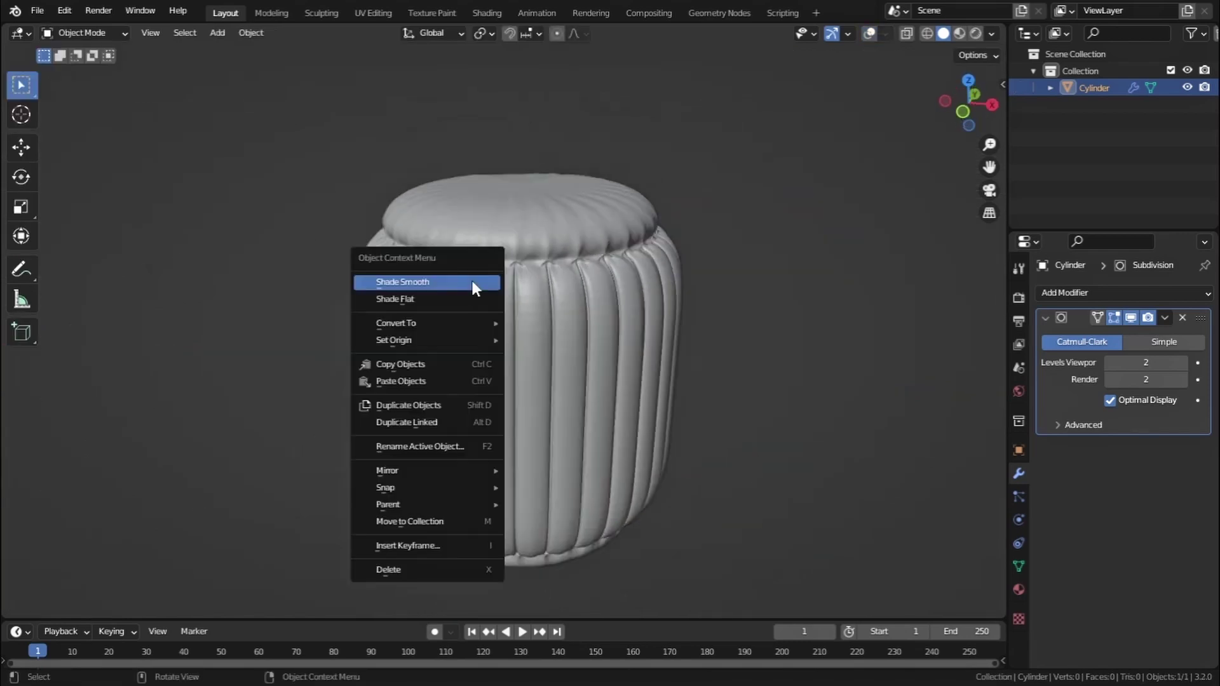
click(471, 279)
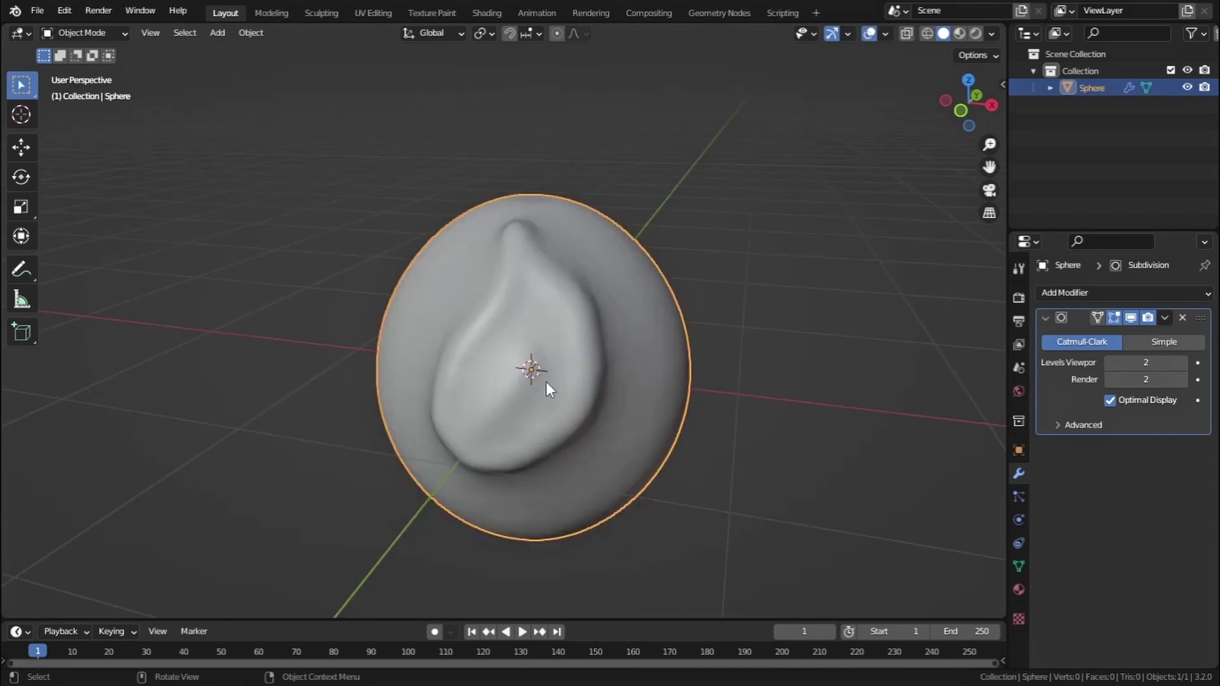
key(Delete)
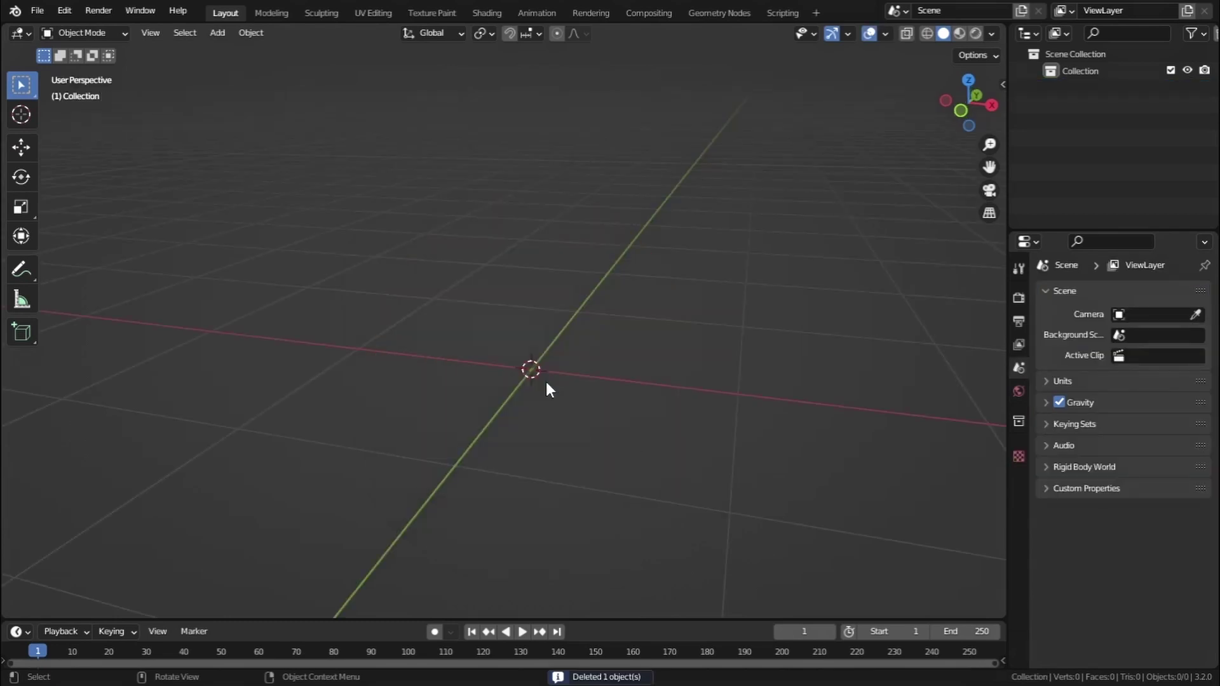
- Add a cylinder mesh and scale it down to 0.453 in front view
click(222, 36)
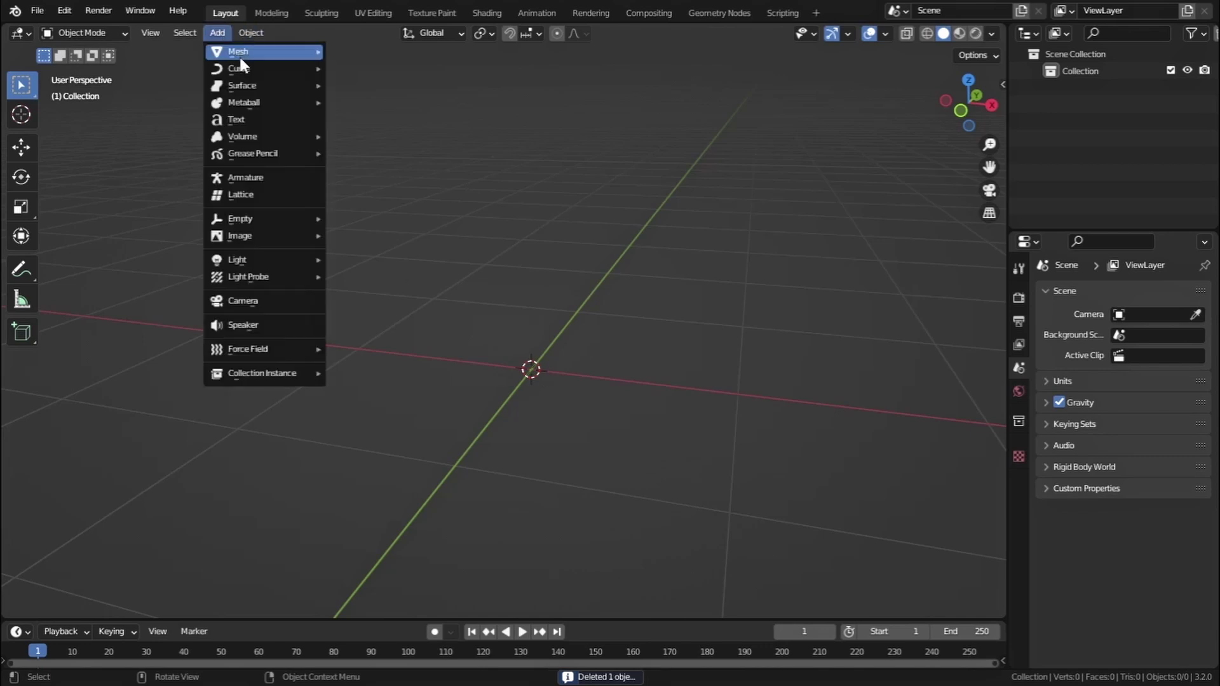
mouse_move(239, 55)
click(409, 134)
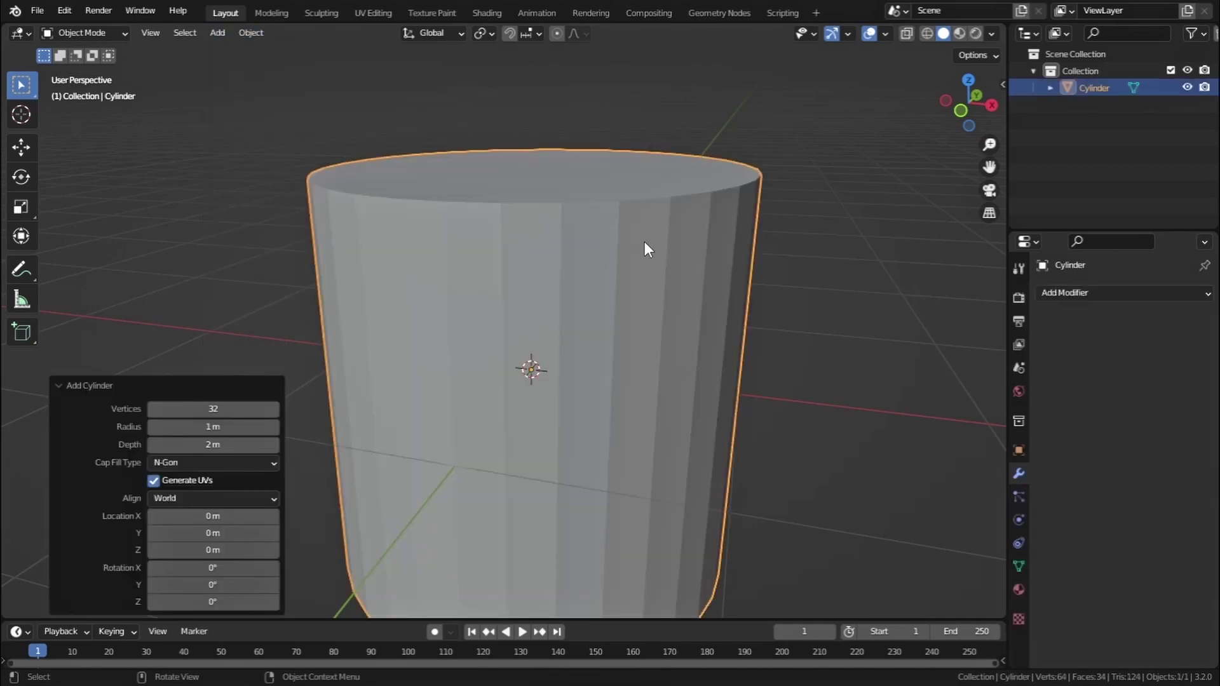
key(KP_1)
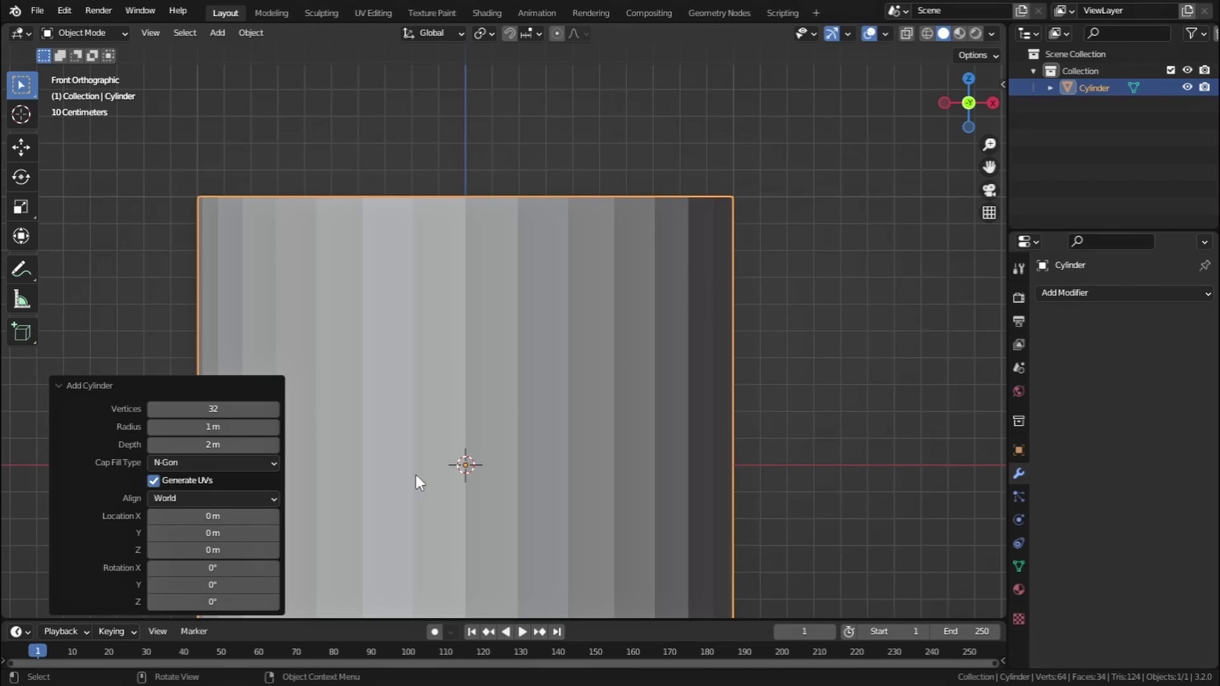
shift+middle_drag(610, 400, 676, 327)
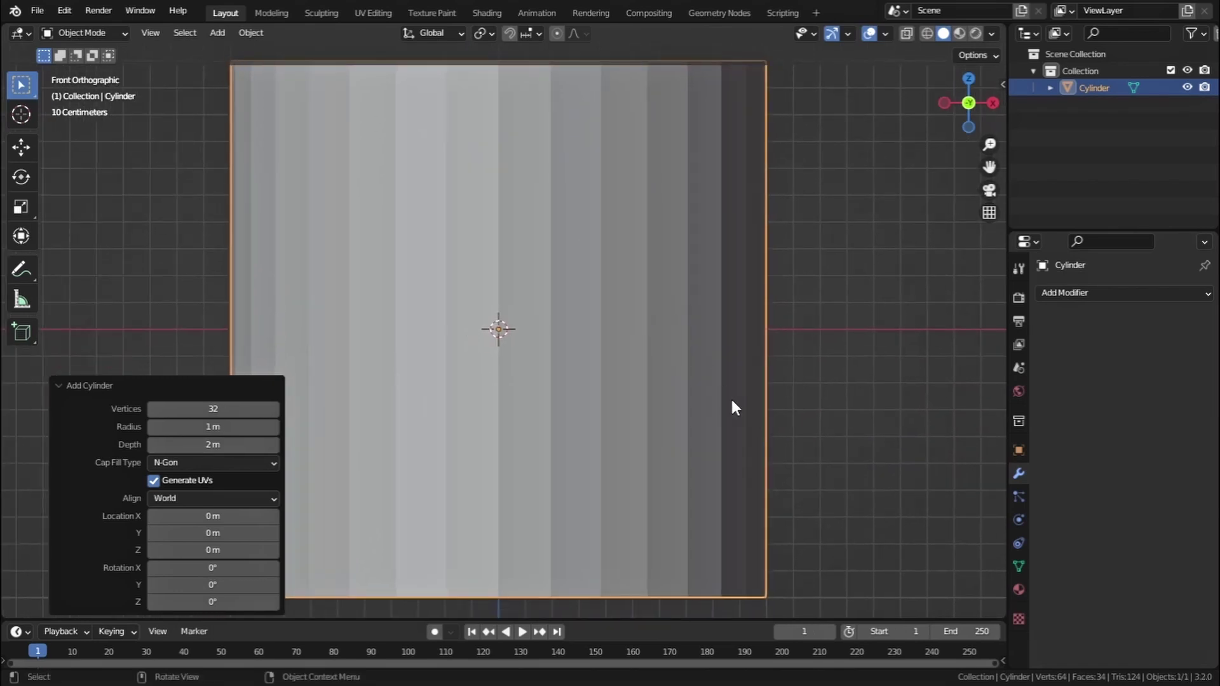
key(s)
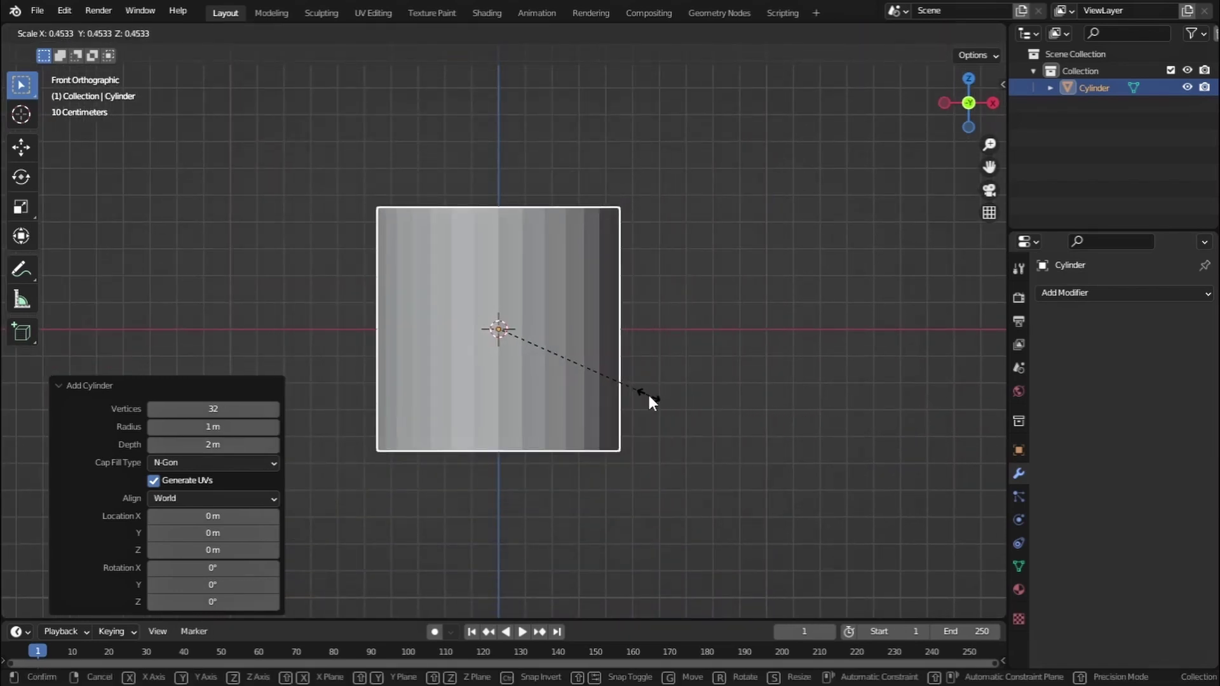
click(651, 398)
- Stretch the cylinder to 1.339 on Z, raise it 0.446 m, then scale Z to 0.901
key(s)
key(z)
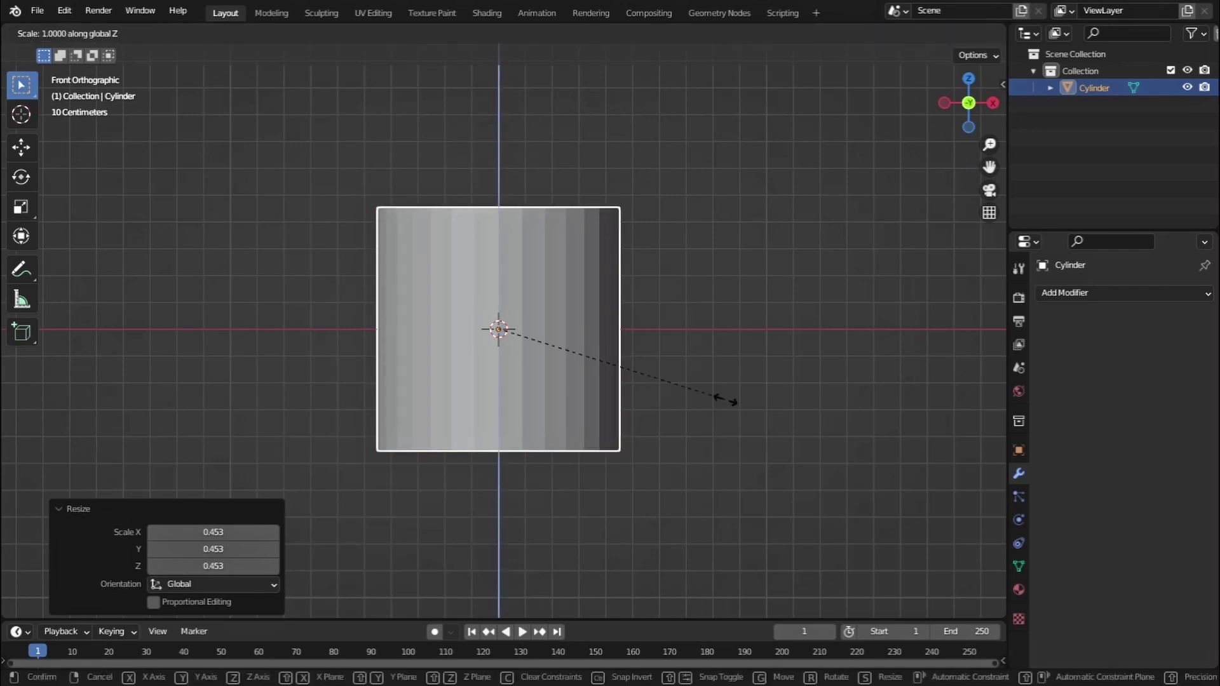
click(807, 410)
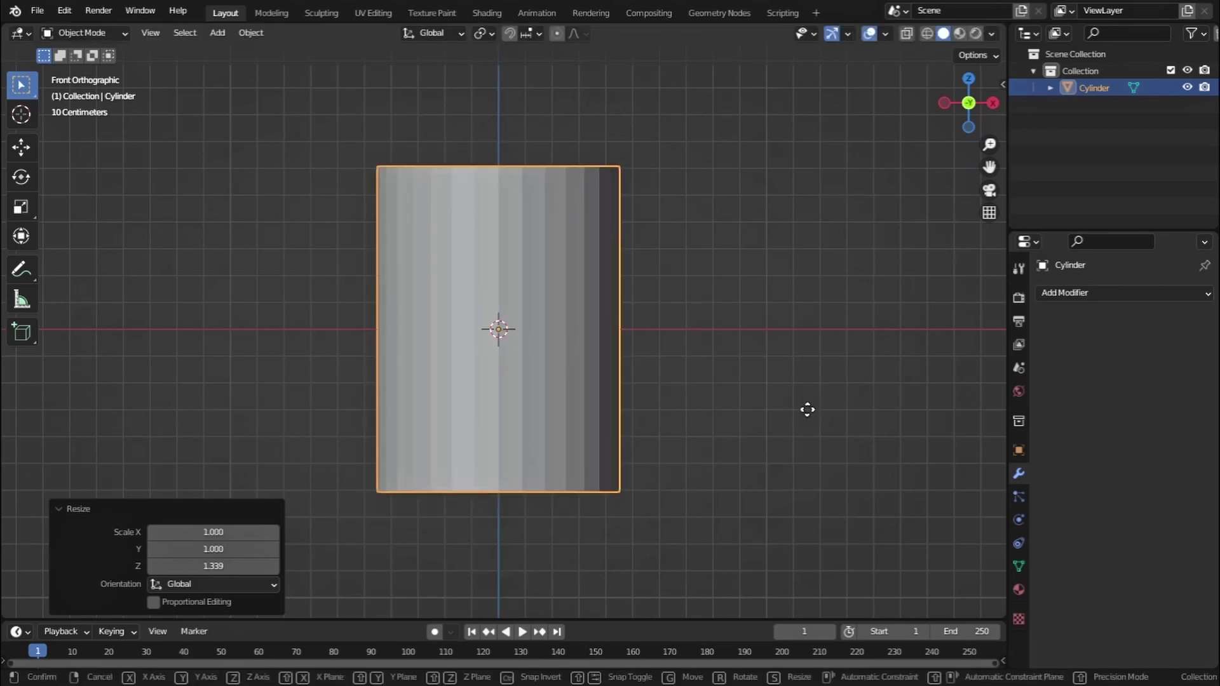
key(g)
key(z)
click(837, 305)
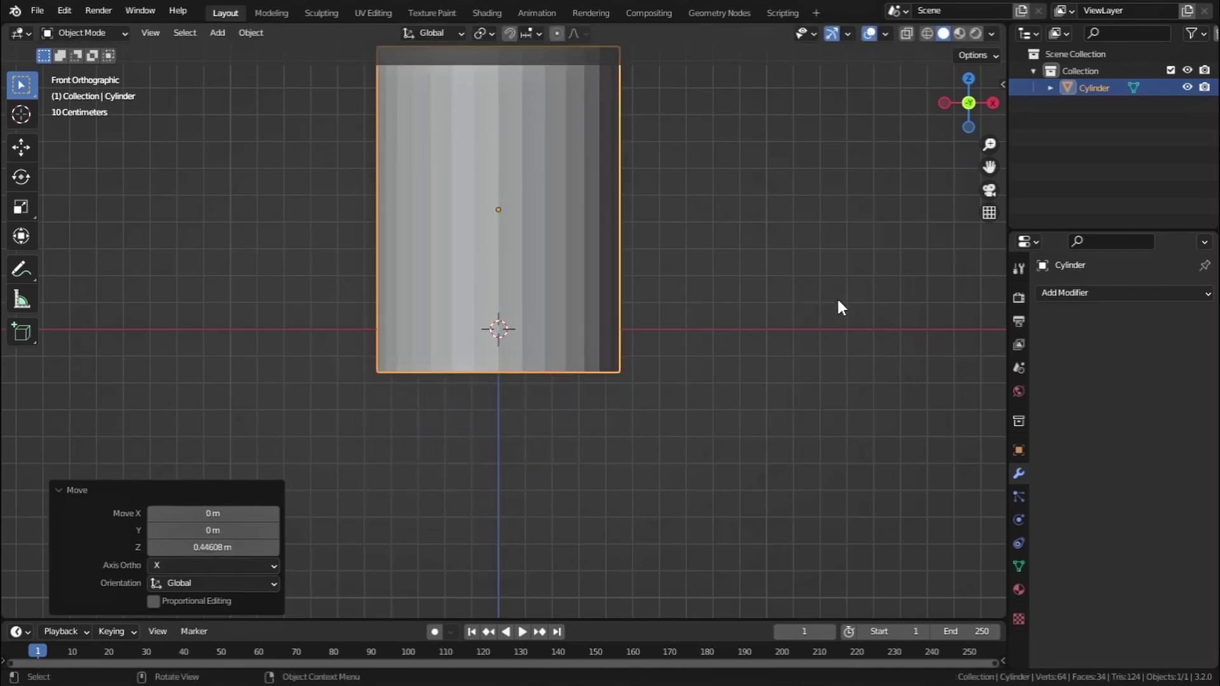
key(s)
key(z)
click(803, 288)
- Apply the cylinder's scale with Ctrl+A
middle_drag(564, 283, 520, 363)
scroll(577, 242, down, 3)
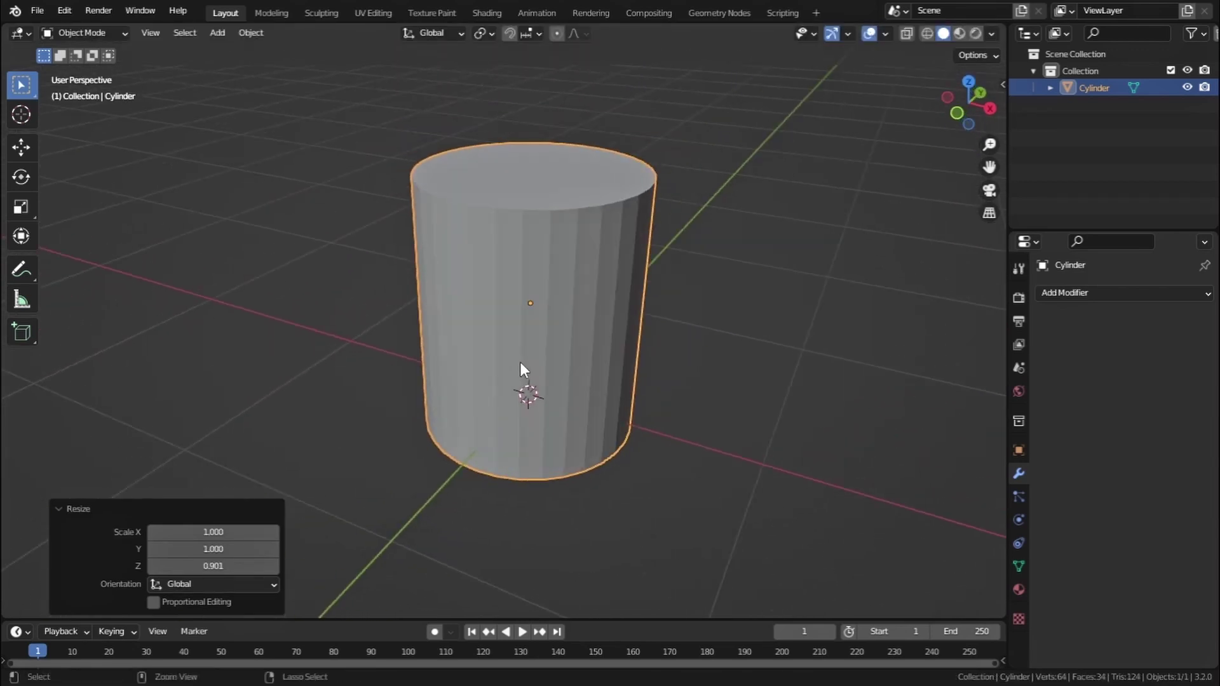
key(ctrl+a)
click(516, 363)
- In Edit Mode, loop-cut the cylinder's middle and twist that loop about 40° around Z
click(53, 32)
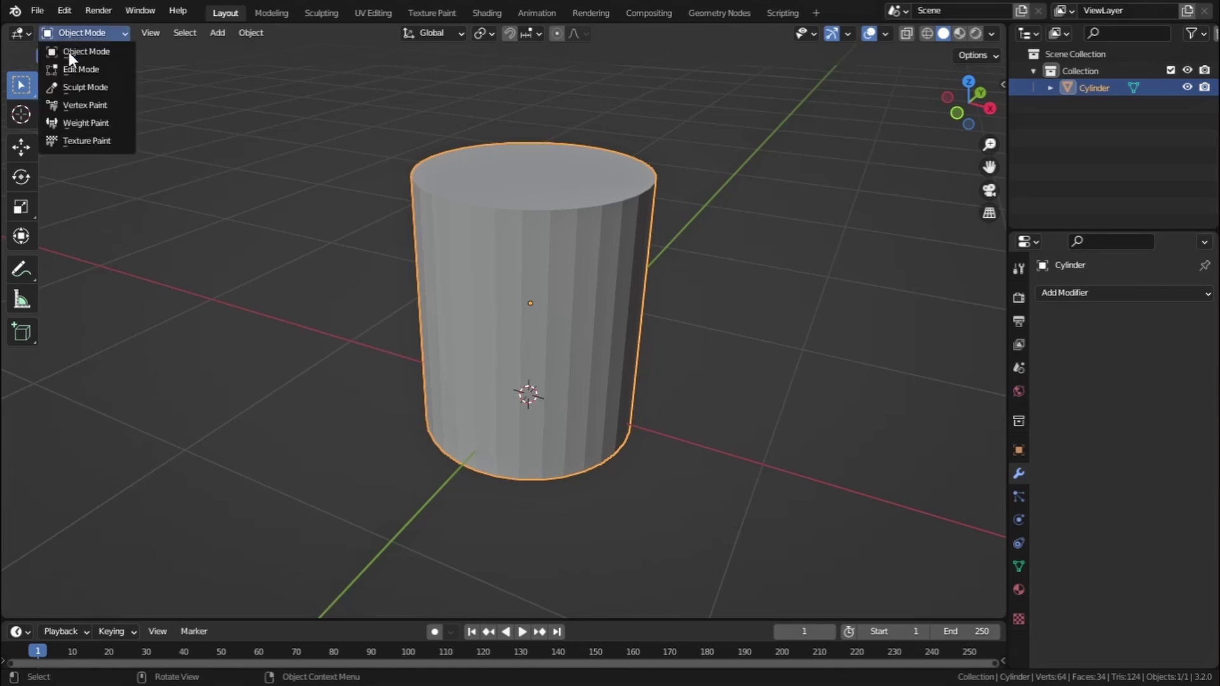
click(65, 68)
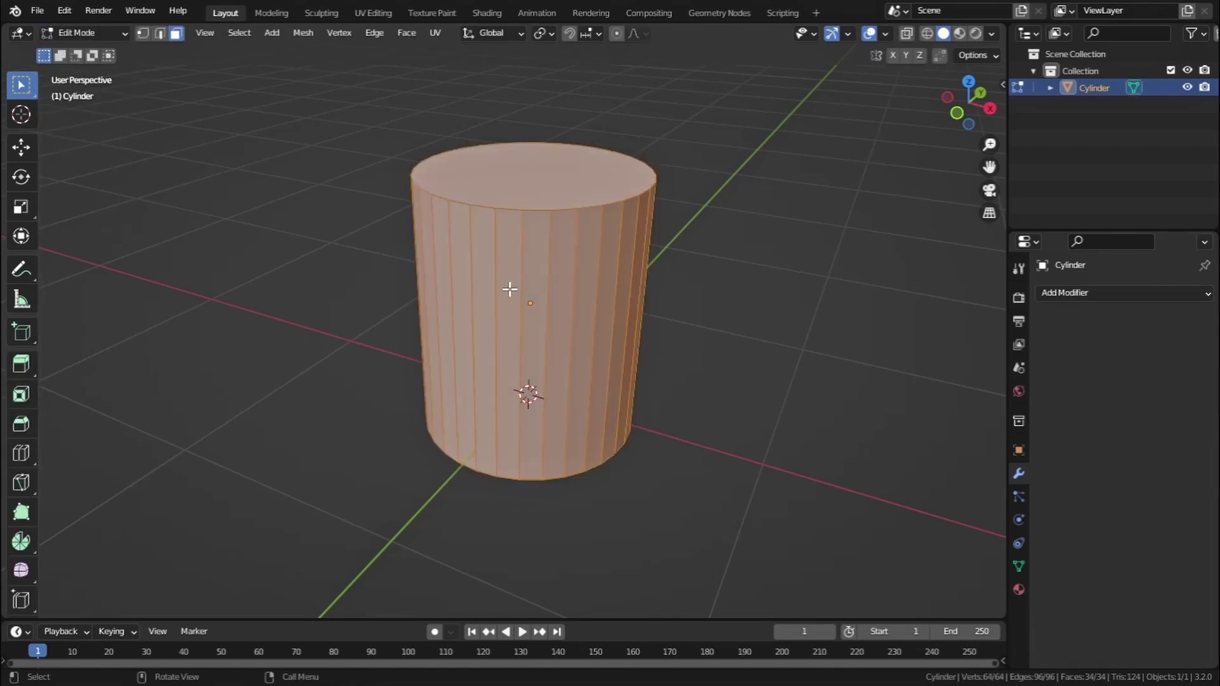
shift+click(559, 305)
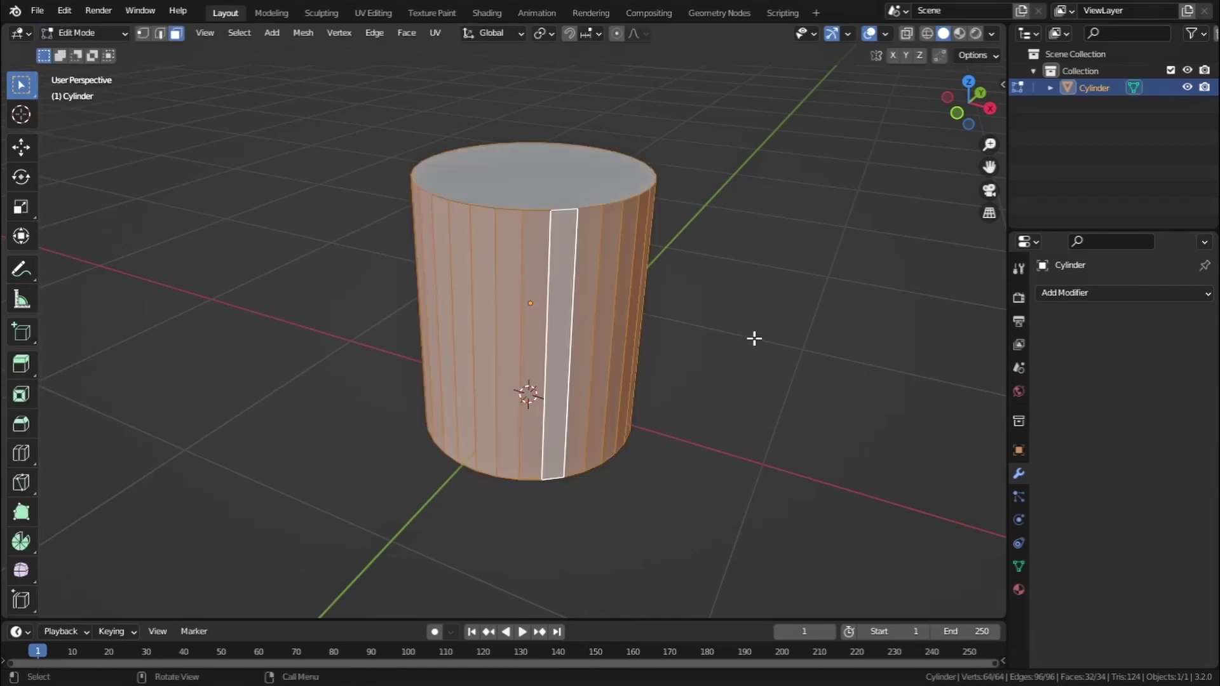
click(21, 453)
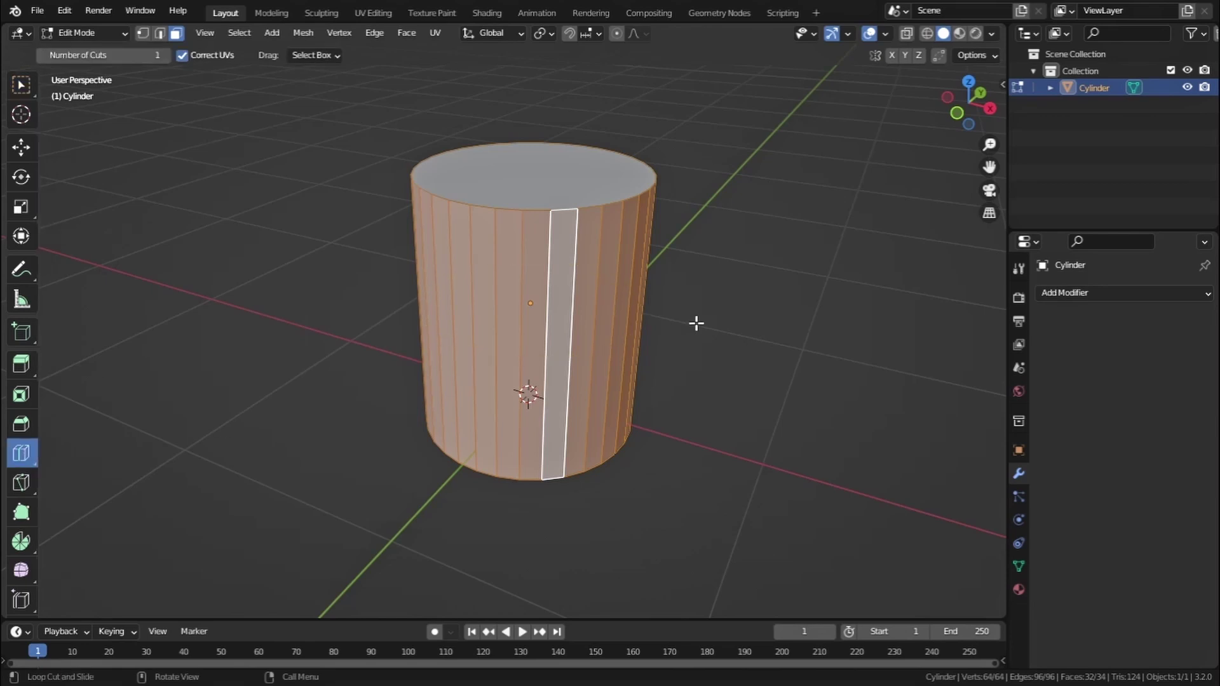
click(642, 318)
key(w)
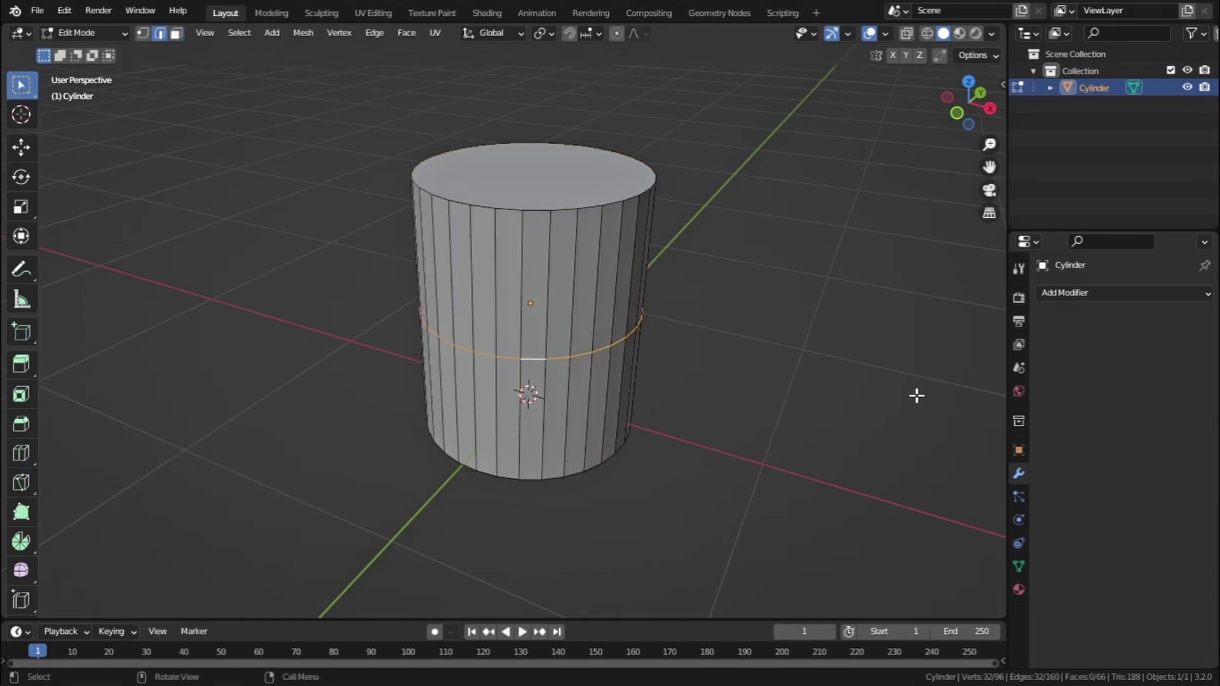
key(r)
key(z)
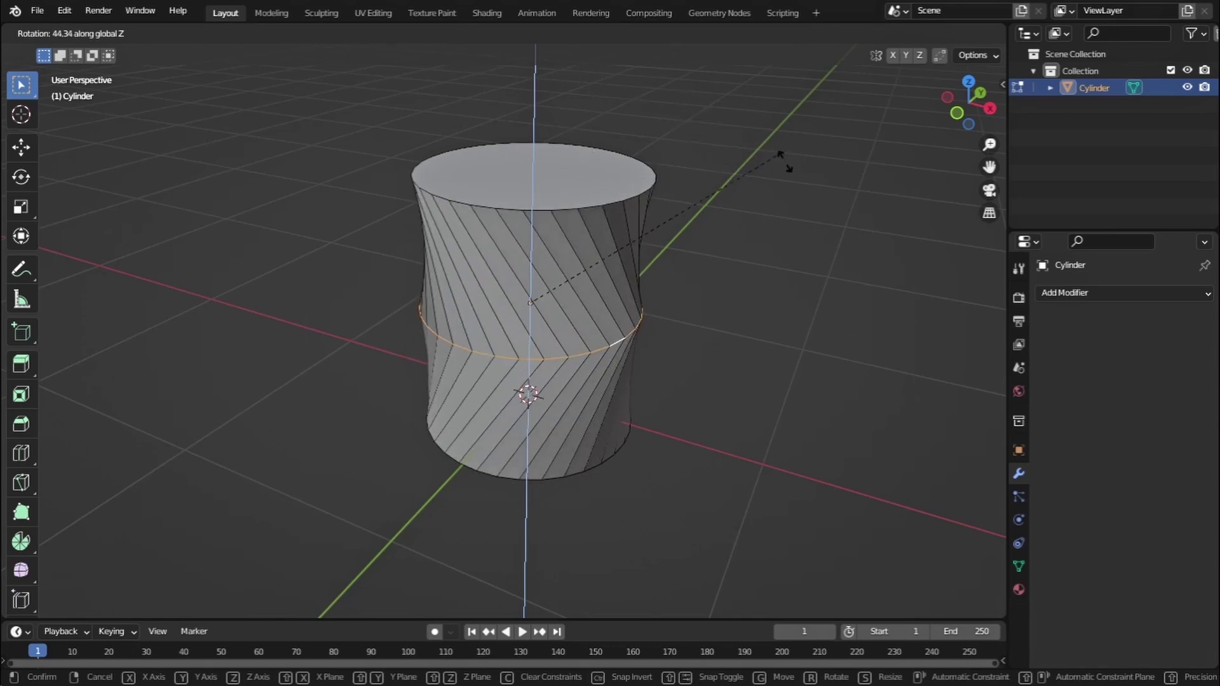
click(867, 145)
- Select the upper and lower side face bands and bevel their edges 0.00563 m with 2 segments
middle_drag(867, 145, 232, 59)
click(177, 34)
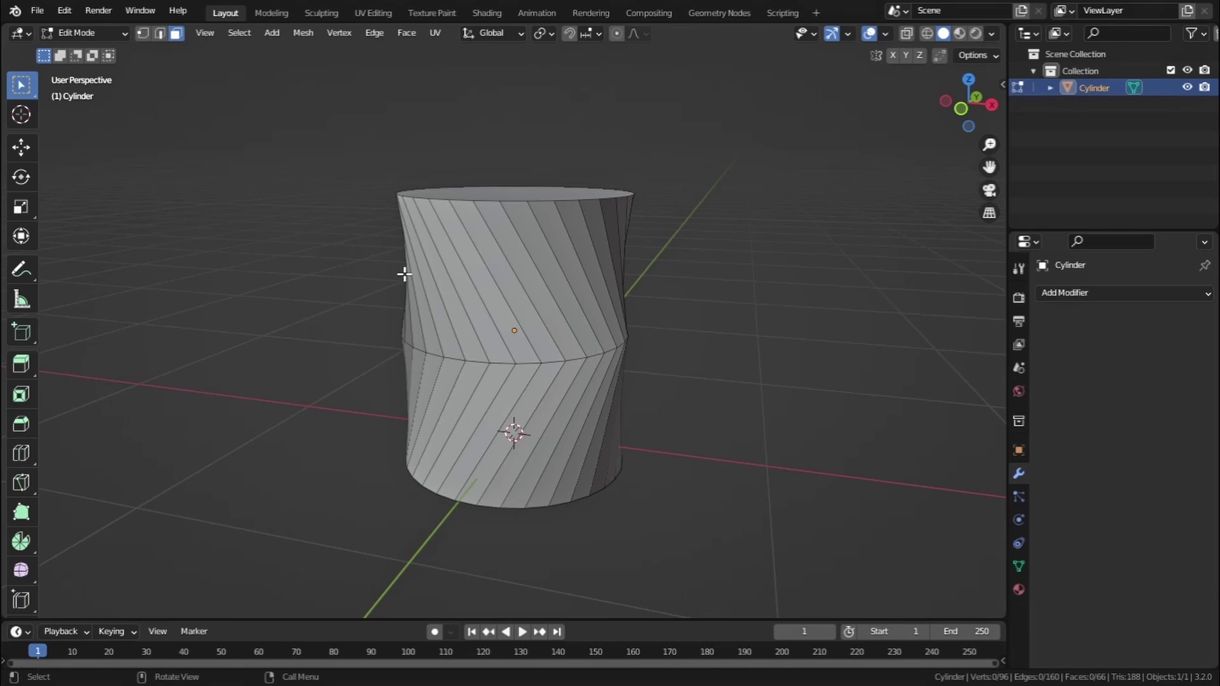
alt+click(512, 282)
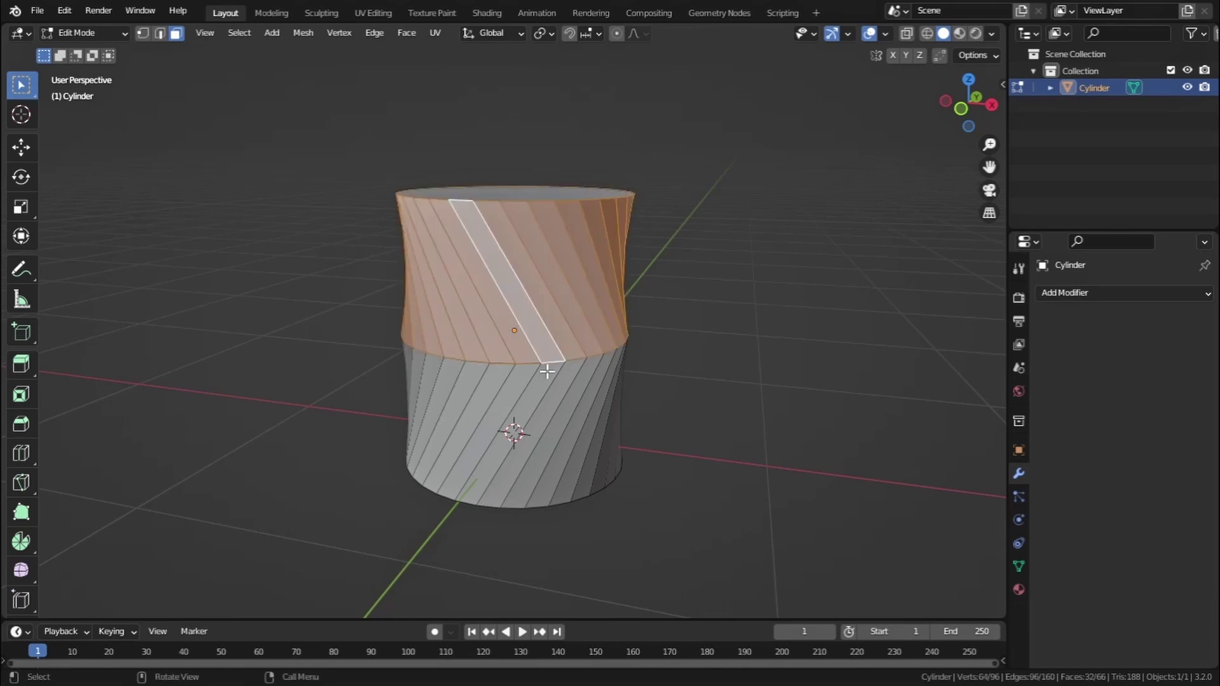
alt+shift+click(535, 411)
middle_drag(509, 428, 606, 396)
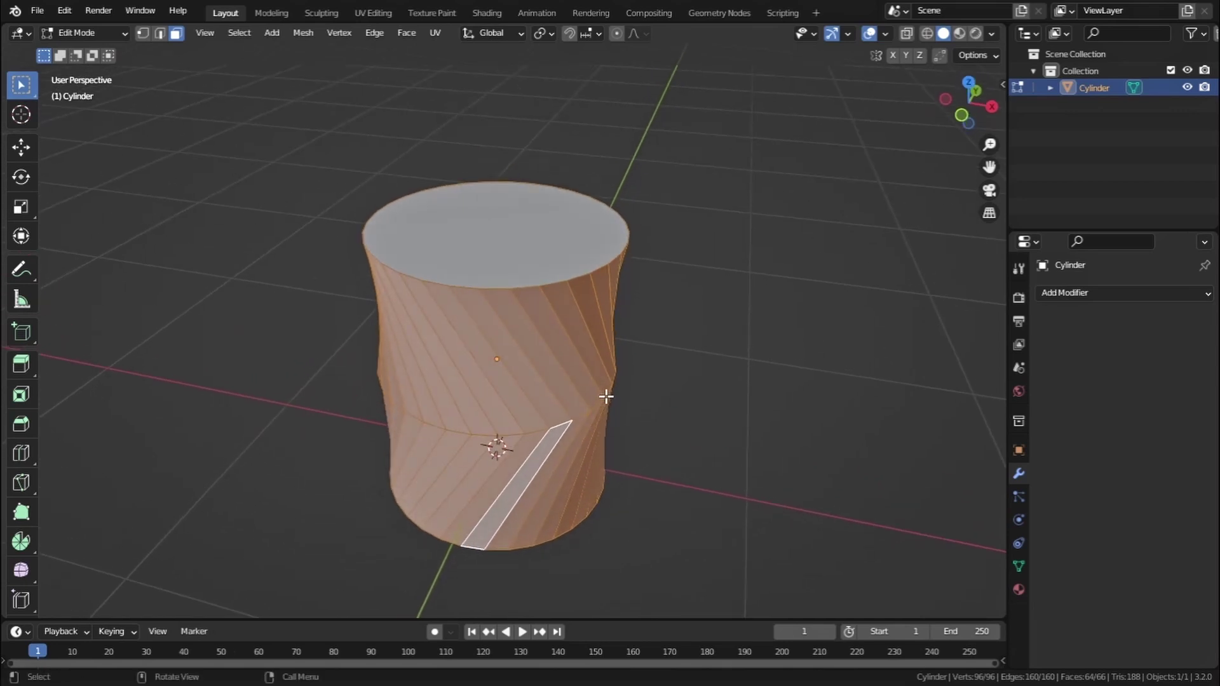
key(ctrl+b)
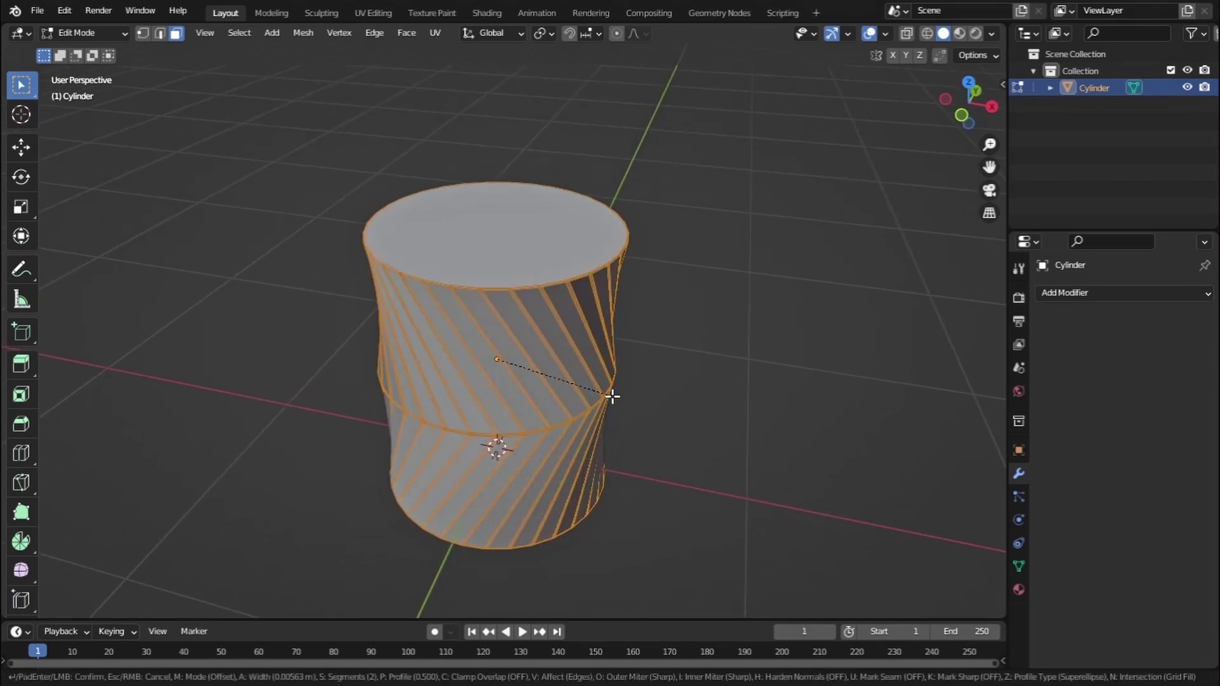
click(612, 396)
- In Object Mode, add a Subdivision Surface modifier at viewport level 2 and apply it
click(94, 28)
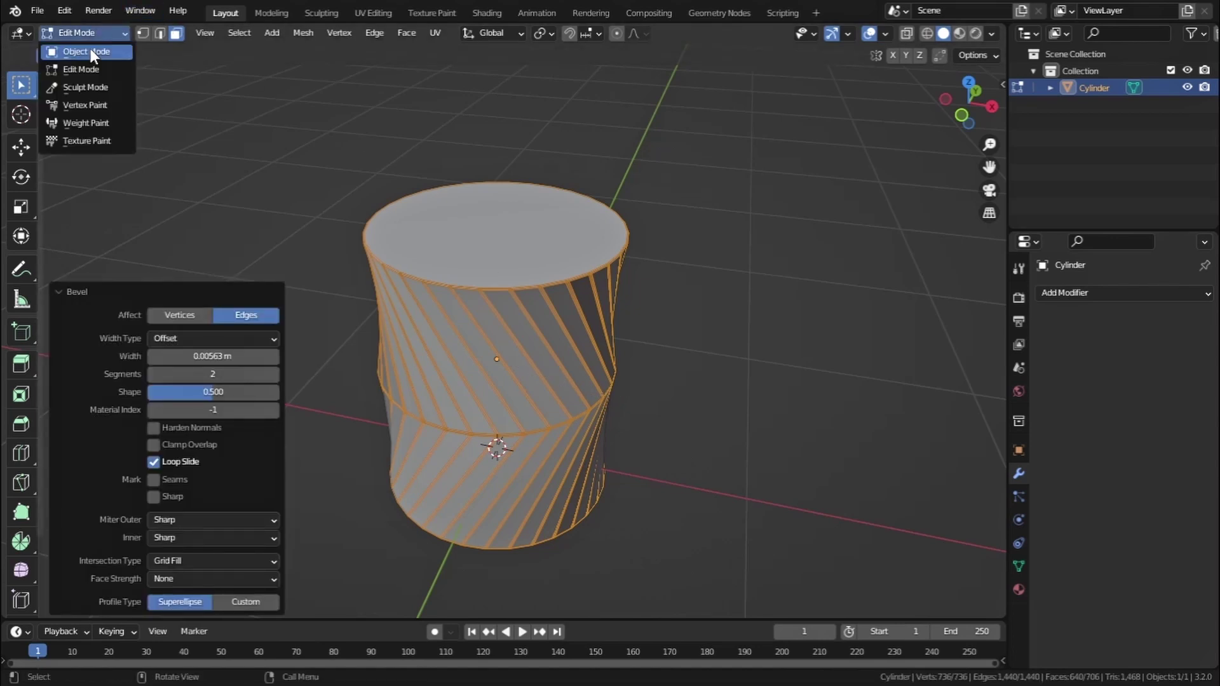
click(90, 48)
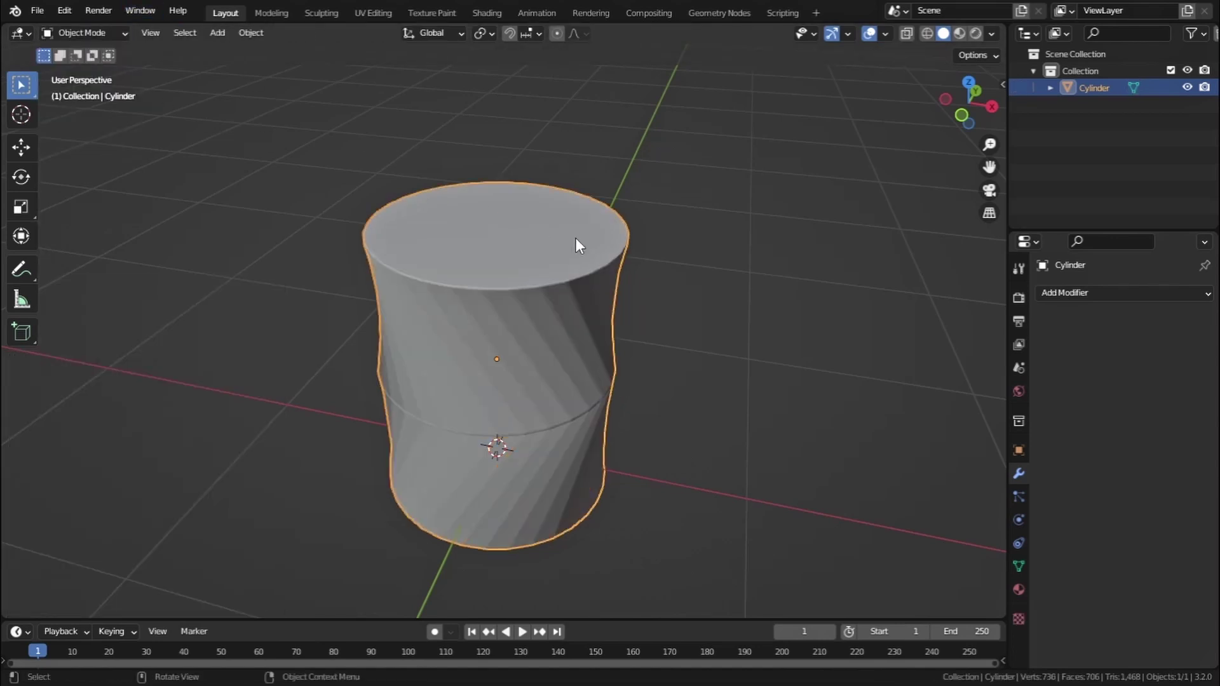
click(1096, 293)
click(936, 582)
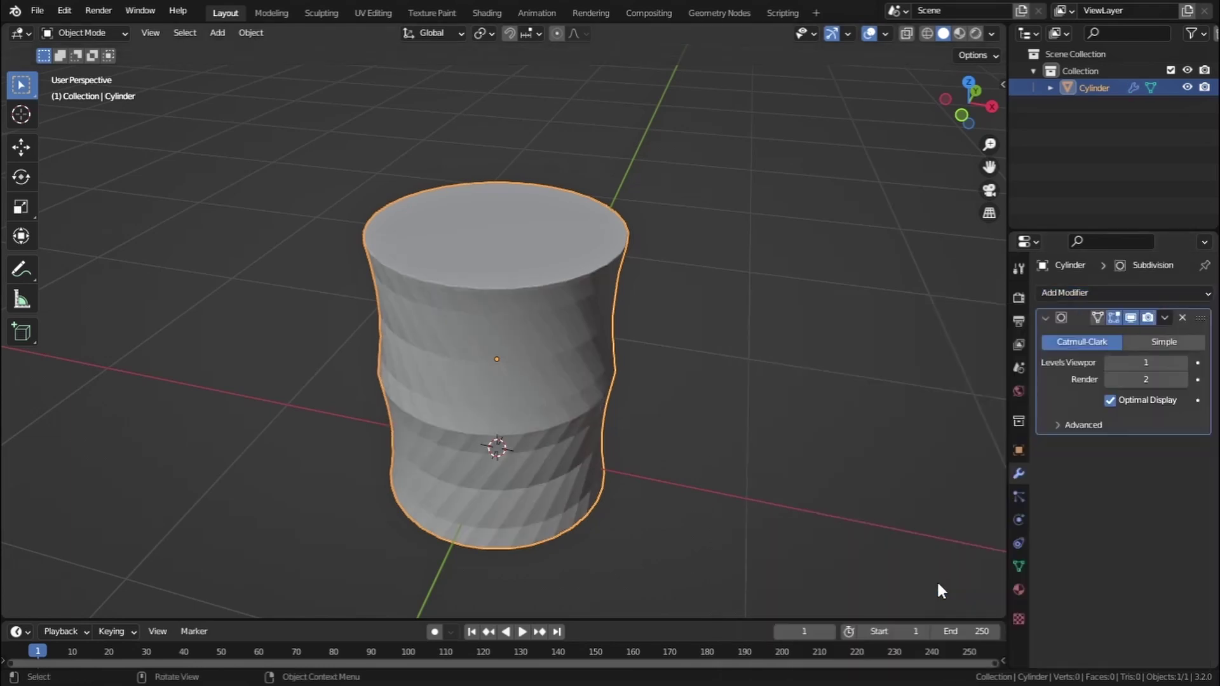
click(1181, 365)
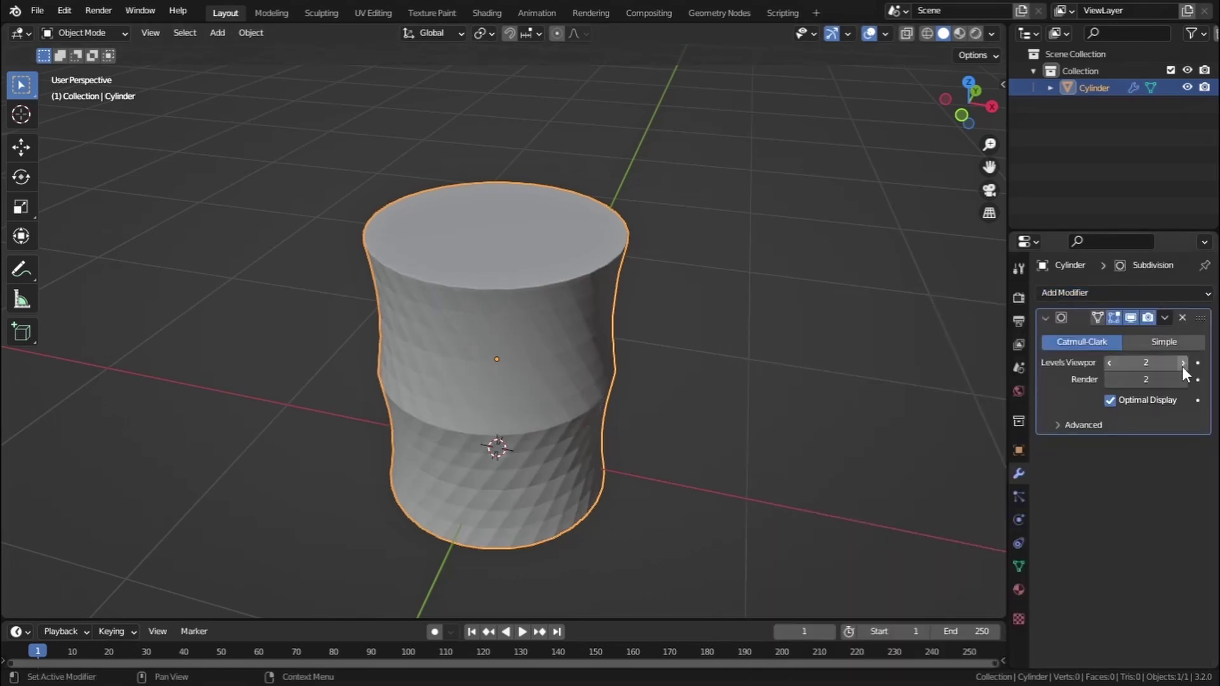
click(1165, 319)
click(1117, 295)
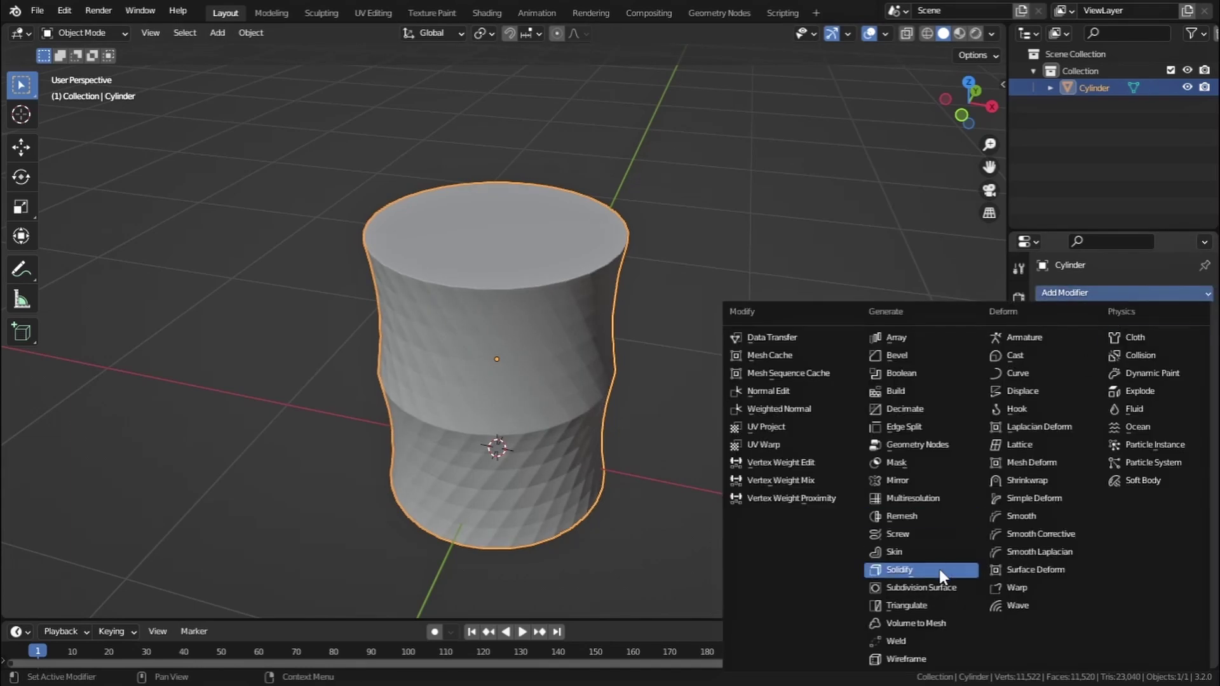
- Add a second Subdivision Surface modifier with viewport level 2
click(921, 587)
click(1181, 362)
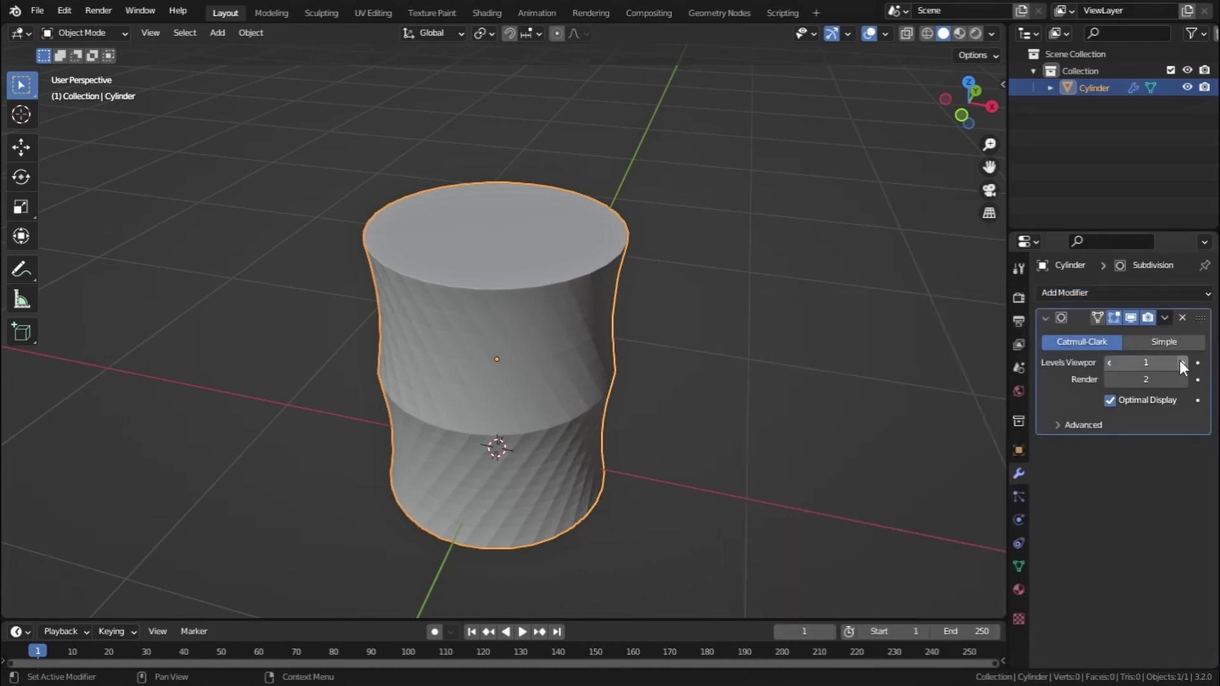
click(100, 33)
- In Sculpt Mode, make a face set from the beveled selection and shrink it twice into thin stripes
key(Return)
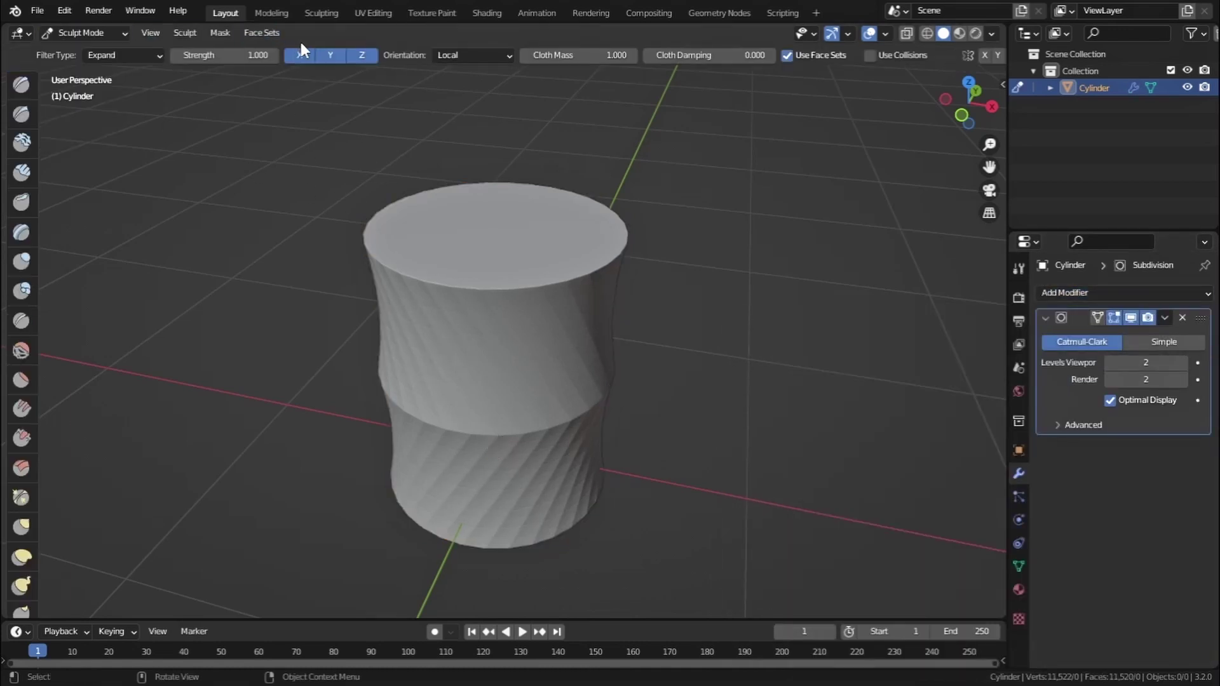
click(254, 34)
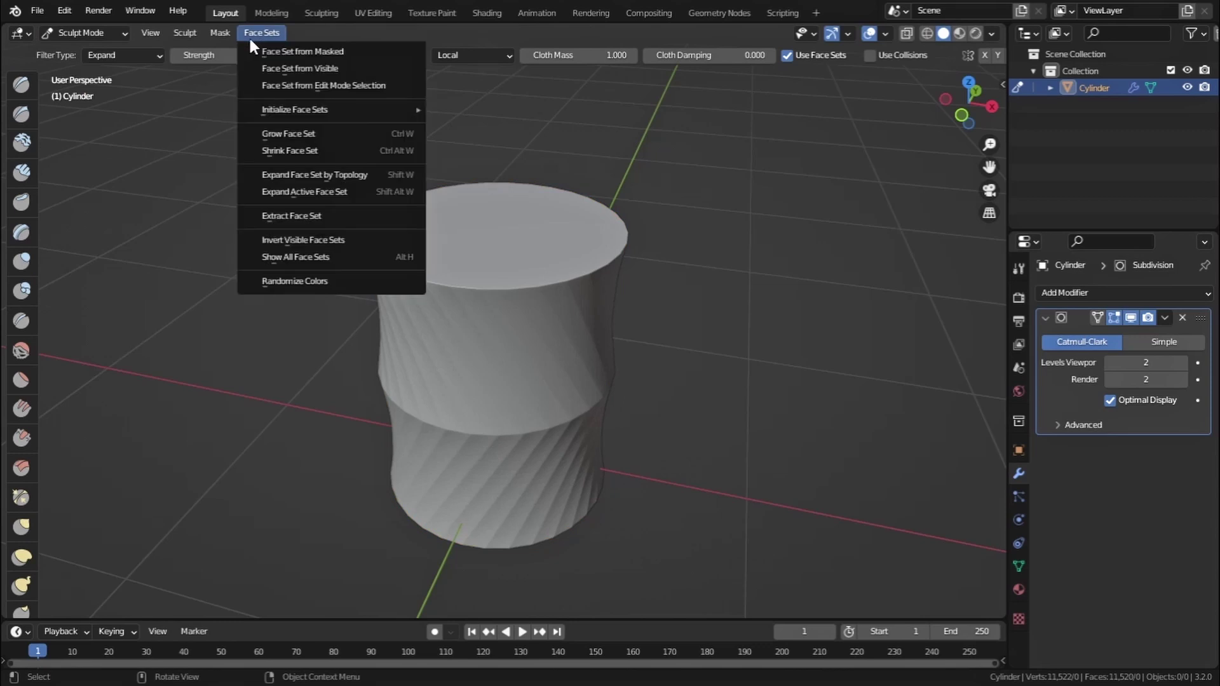
click(321, 86)
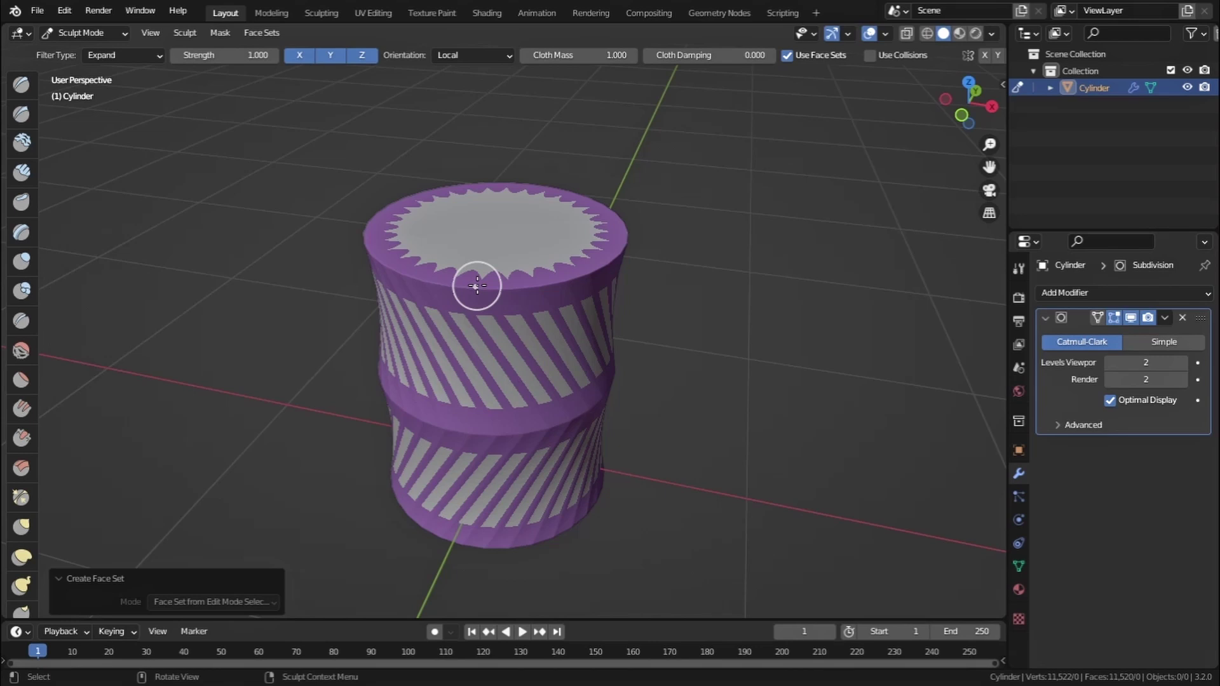
key(ctrl)
key(ctrl+z)
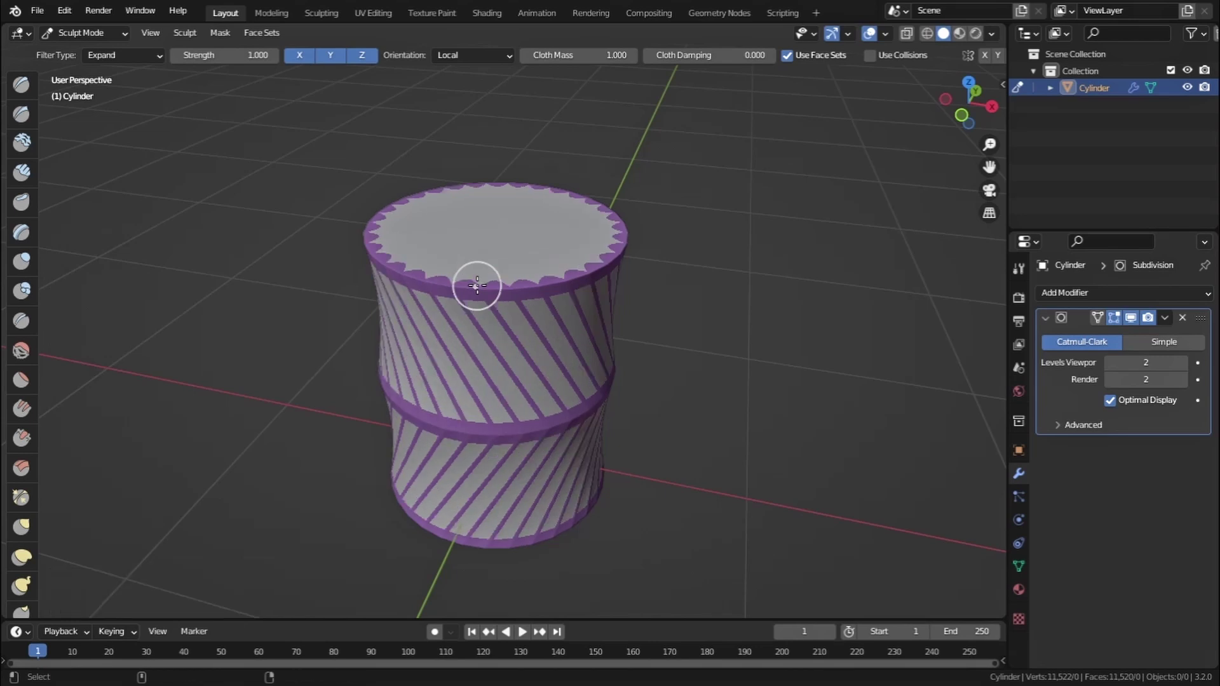
key(ctrl+z)
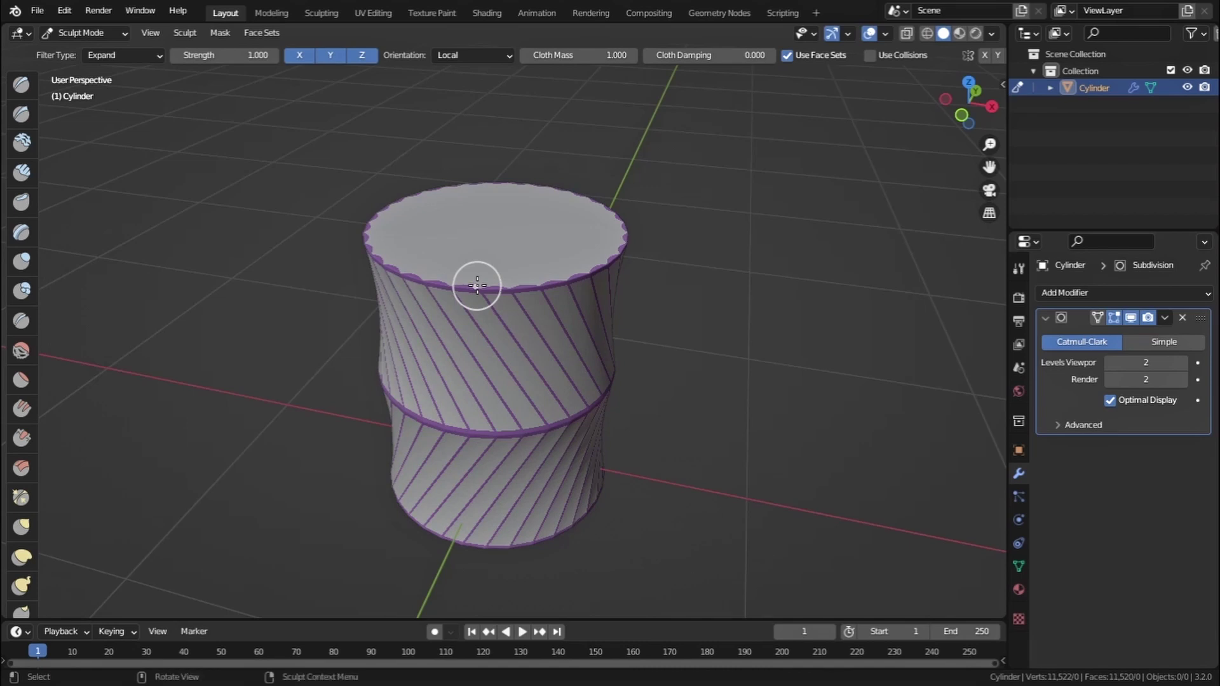
scroll(477, 286, up, 3)
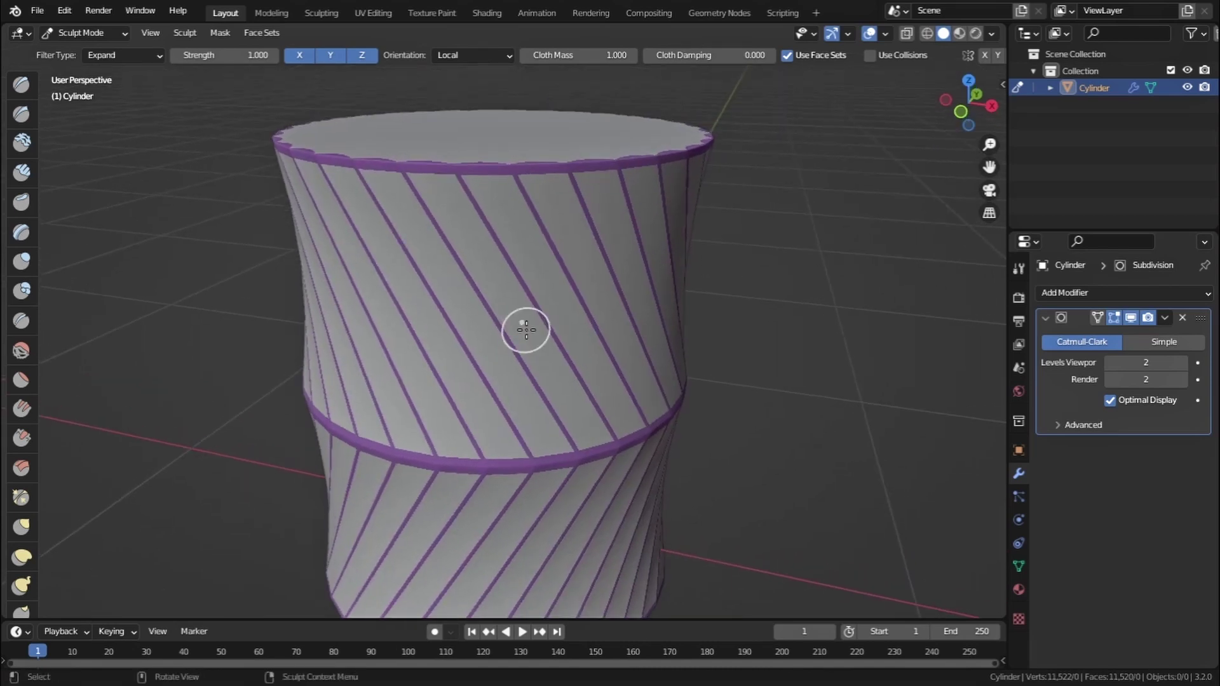
scroll(22, 528, down, 10)
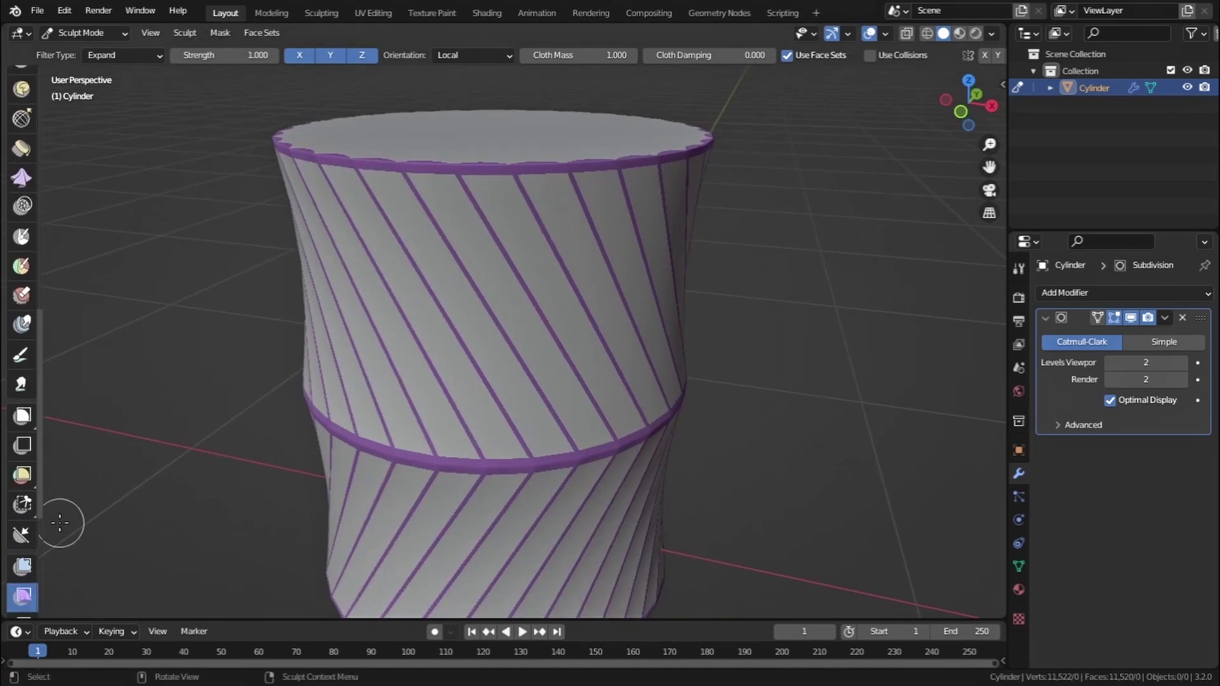
- Inflate the cylinder with the Inflate cloth filter so the stripes rise into pleats
click(119, 52)
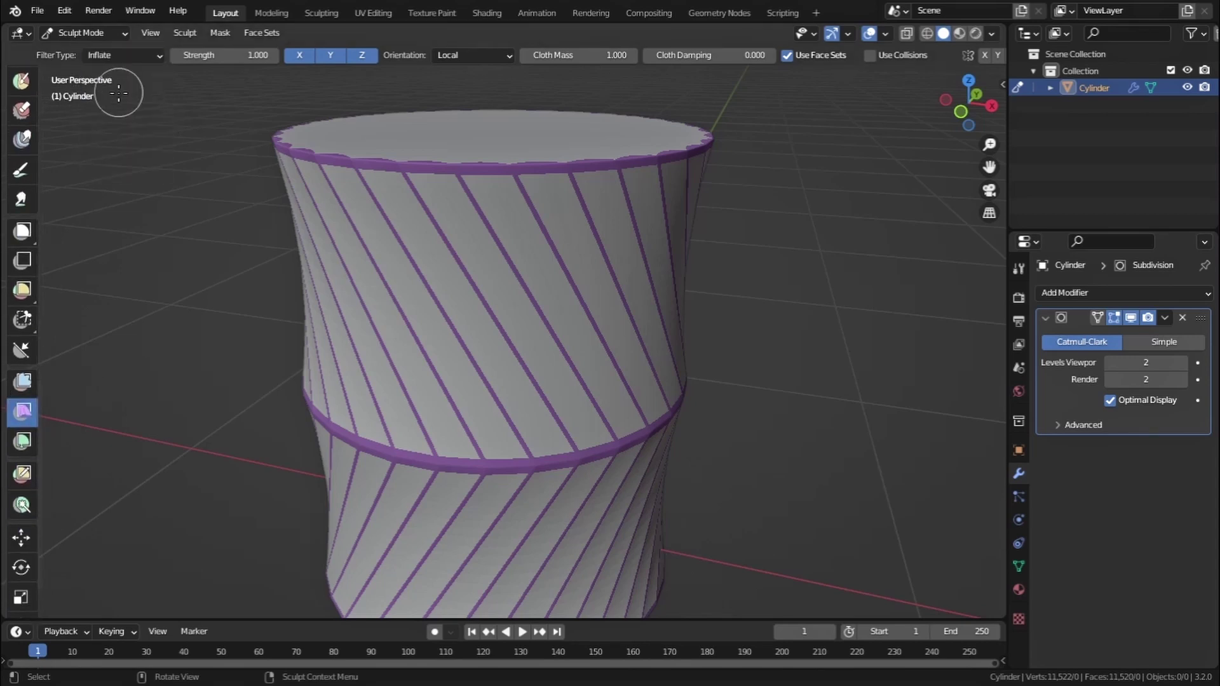
click(120, 92)
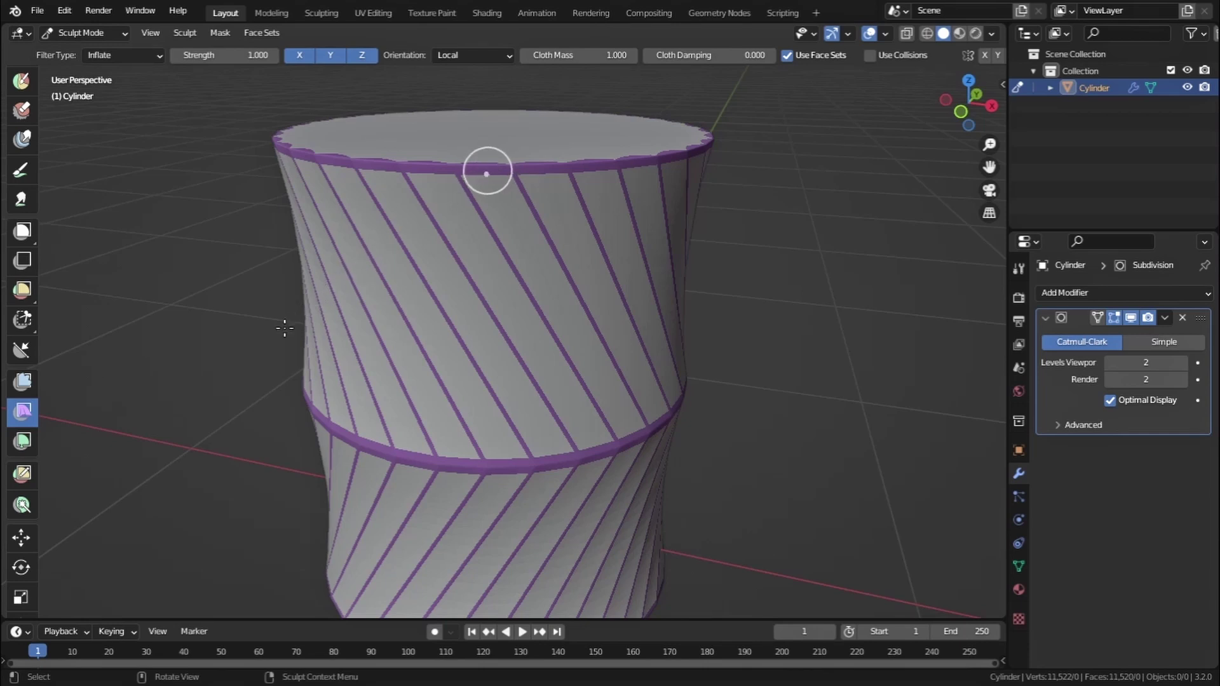
drag(172, 442, 74, 529)
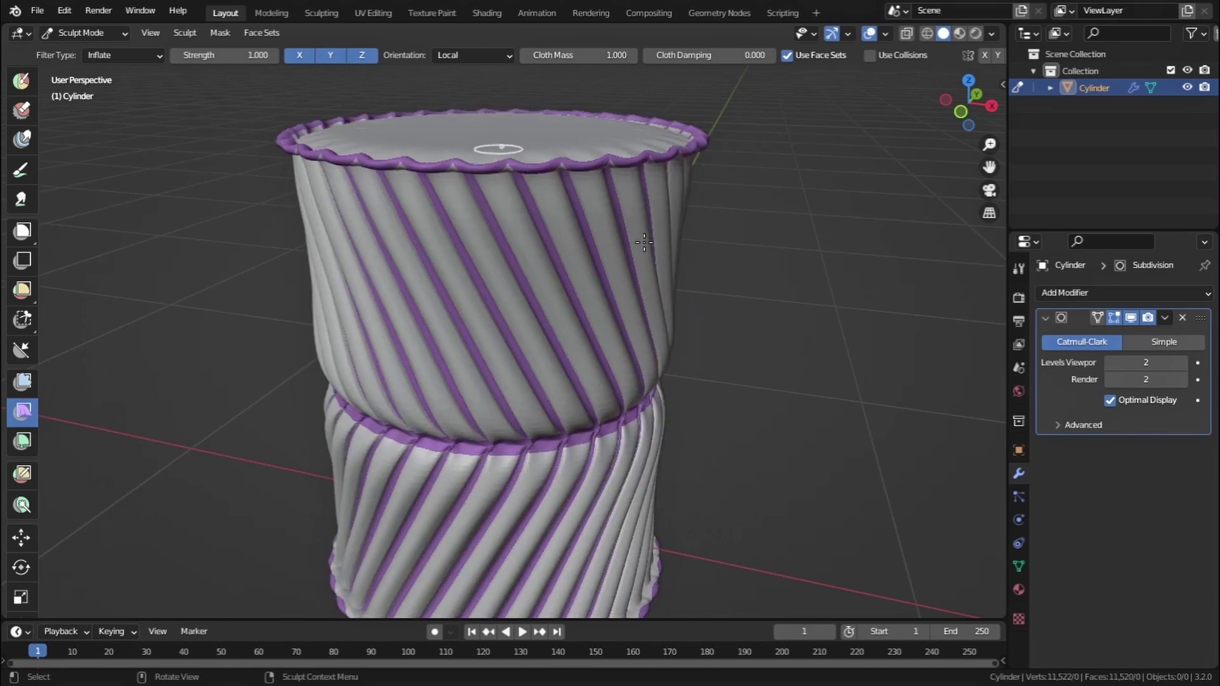
drag(876, 395, 1080, 512)
middle_drag(580, 485, 362, 321)
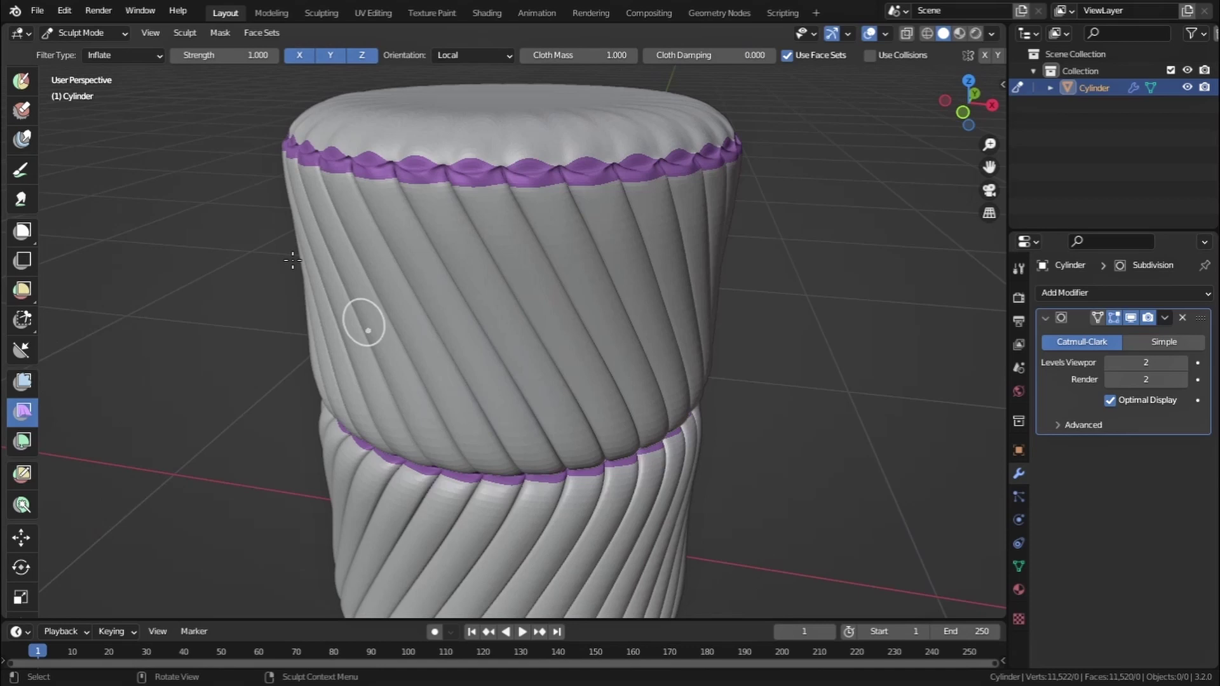
- Switch the cloth filter to Expand and drag to deepen the diagonal grooves
click(93, 56)
click(111, 109)
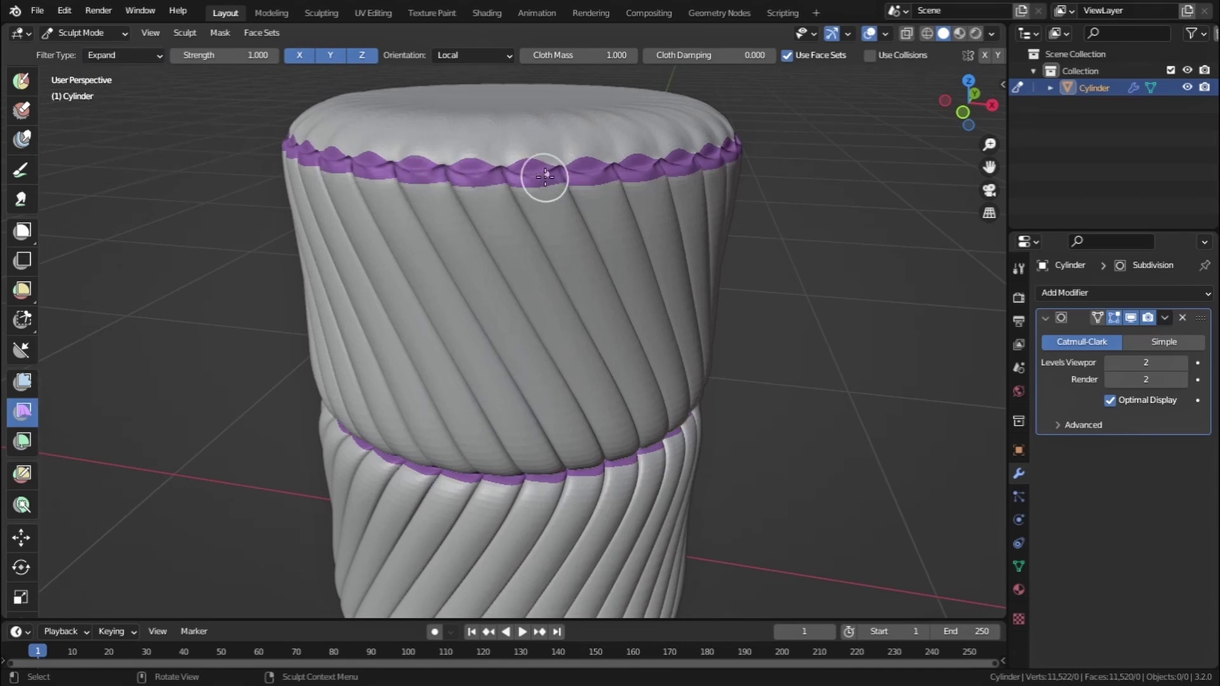
drag(544, 178, 265, 419)
drag(207, 454, 125, 495)
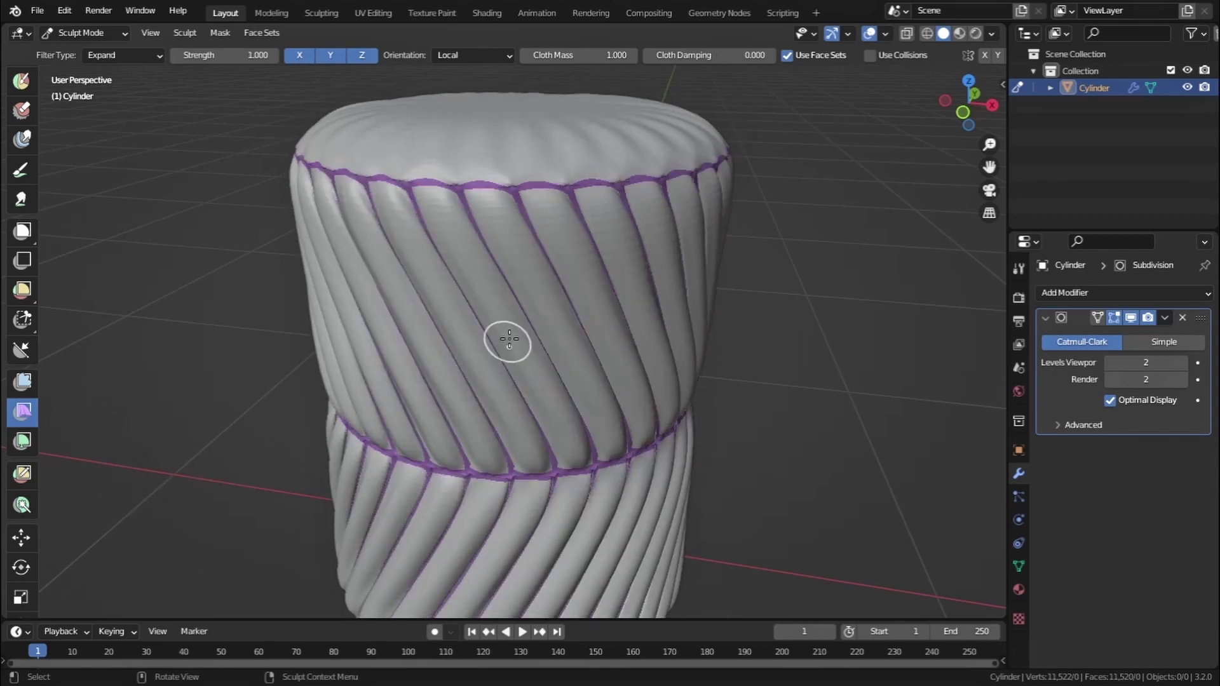
middle_drag(506, 338, 169, 100)
click(71, 33)
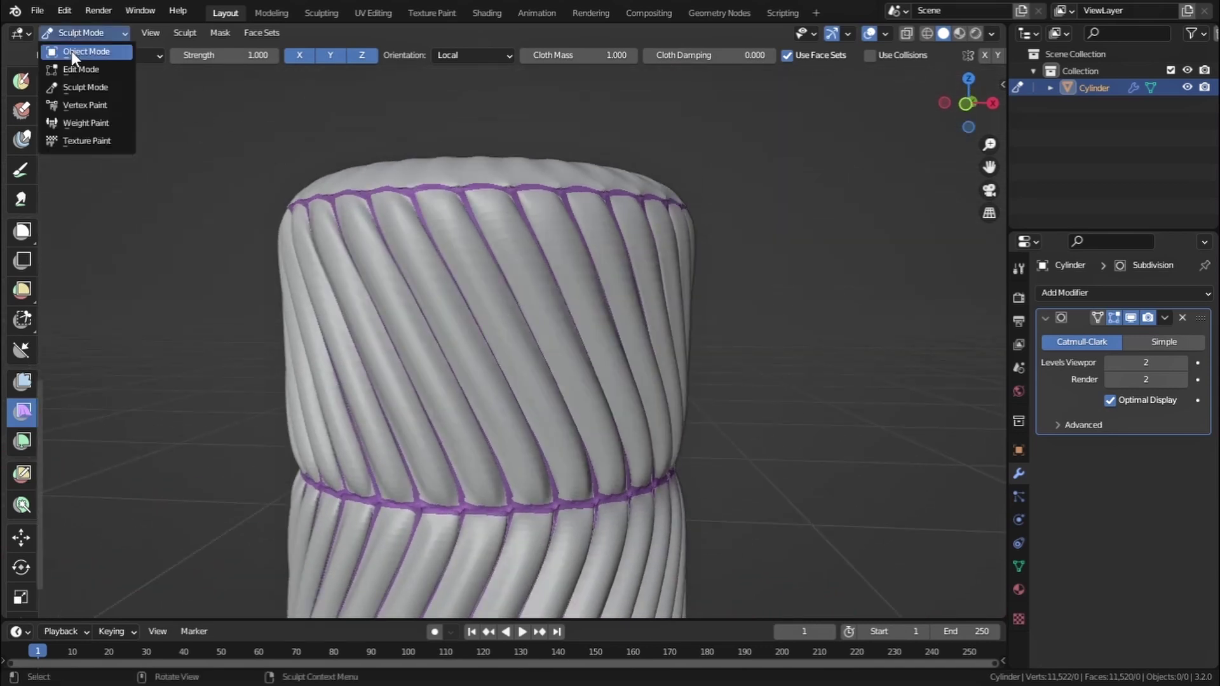
- Back in Object Mode, reselect the pleated cylinder and apply Shade Smooth
click(71, 51)
scroll(495, 307, down, 4)
middle_drag(503, 292, 469, 332)
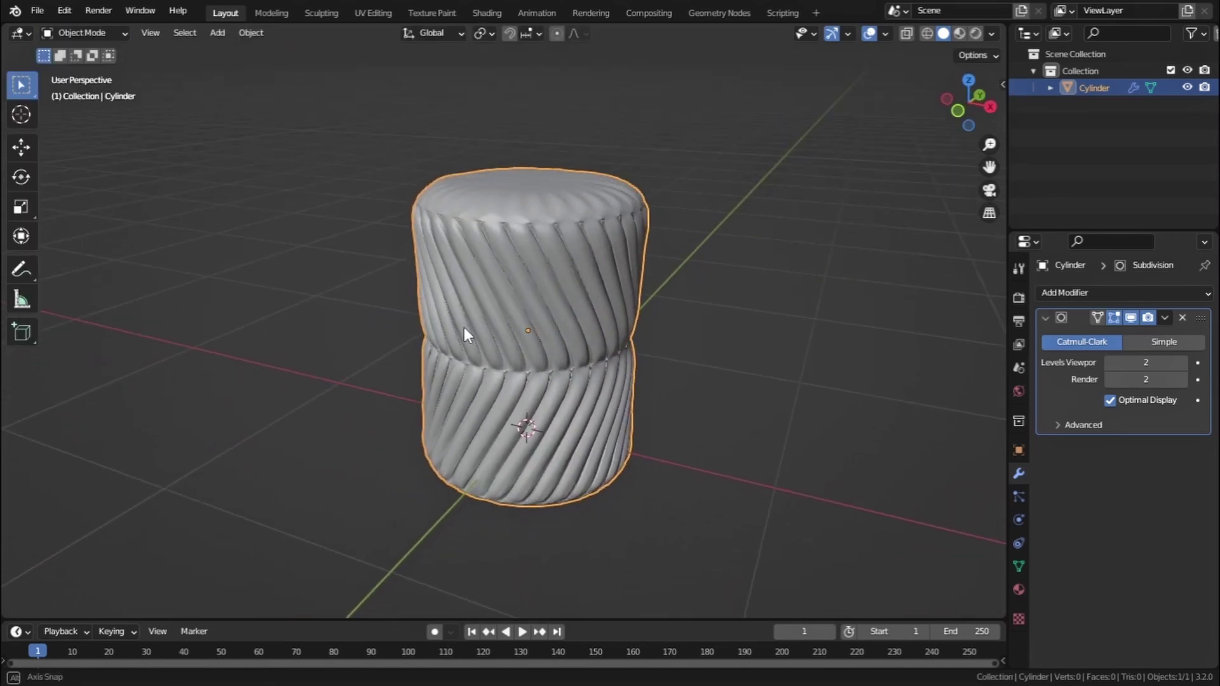
click(740, 280)
middle_drag(558, 291, 580, 281)
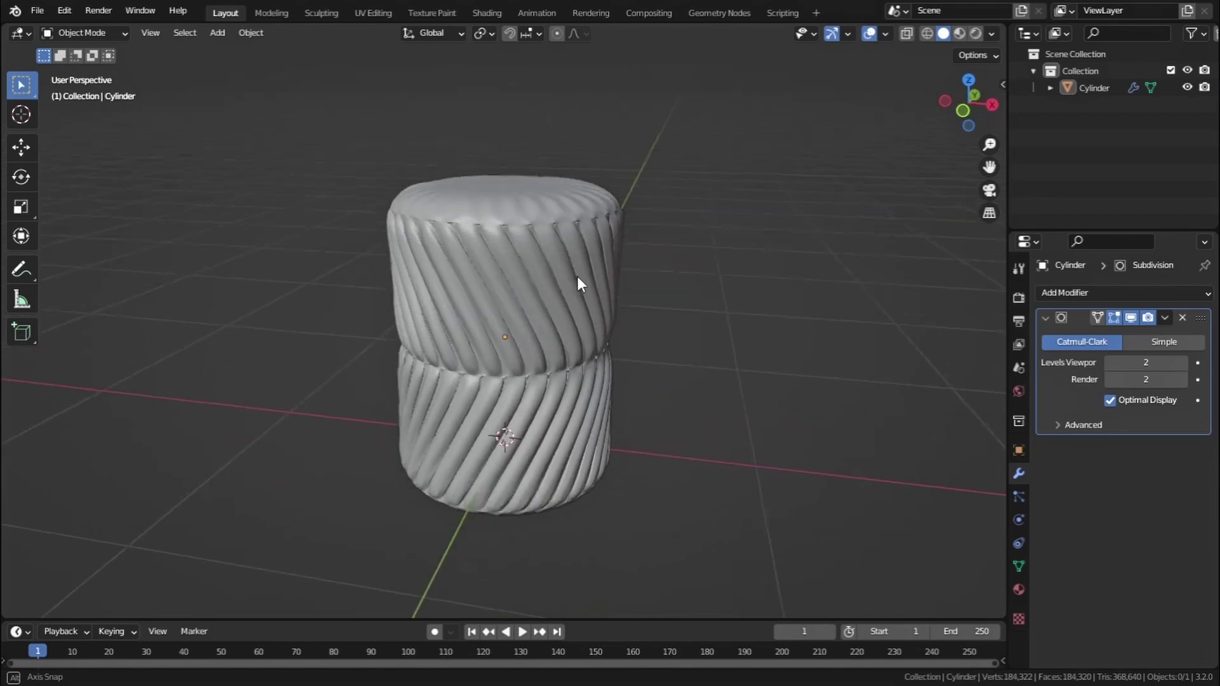
click(544, 280)
right_click(541, 282)
click(541, 275)
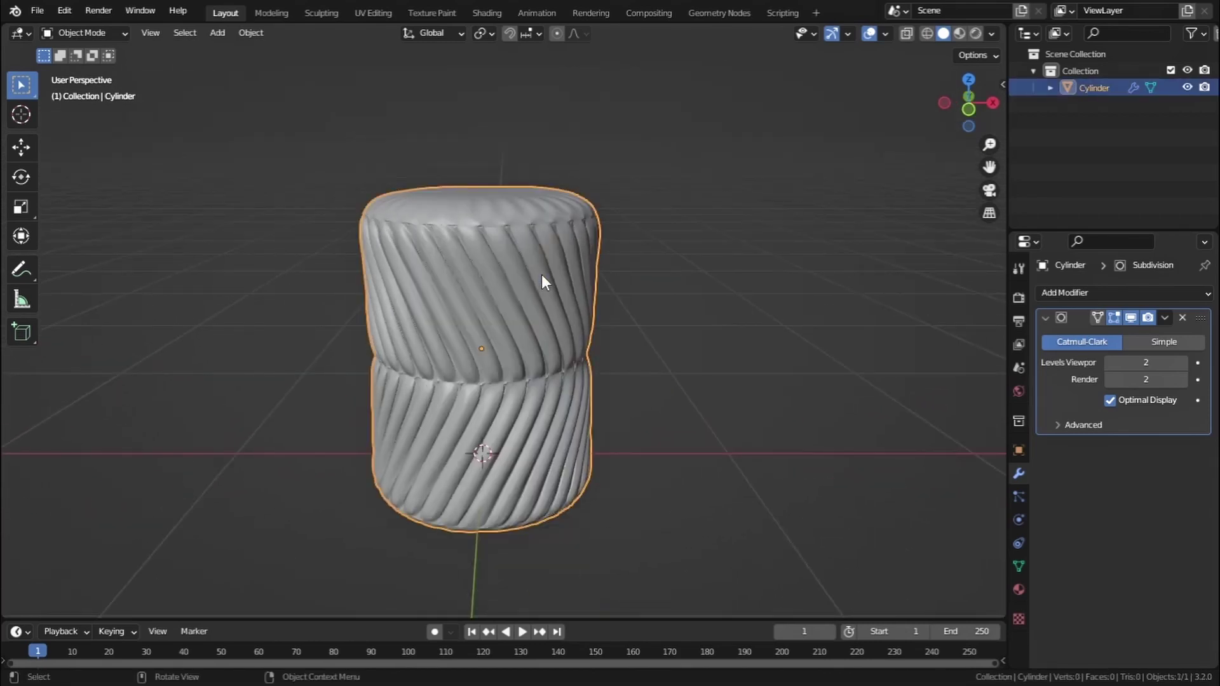